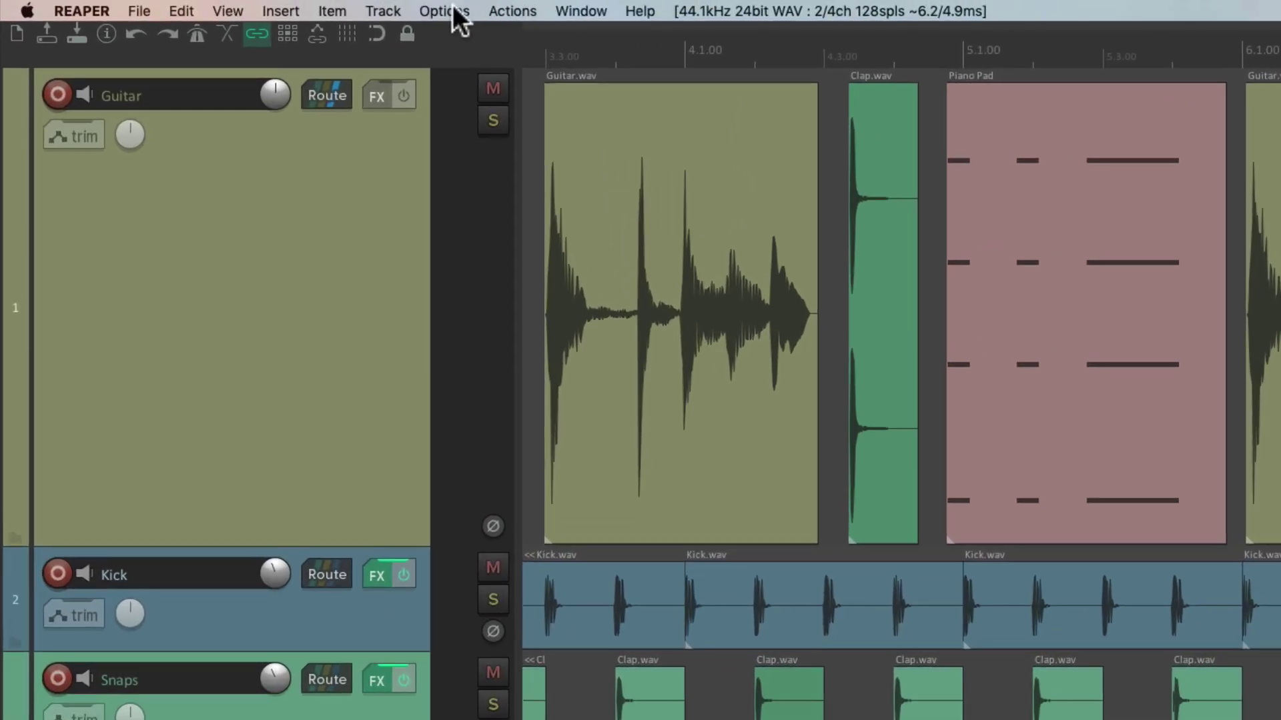
Open the preferences and show the media item appearance settings.
{"action": "left_click", "coordinate": [450, 11]}
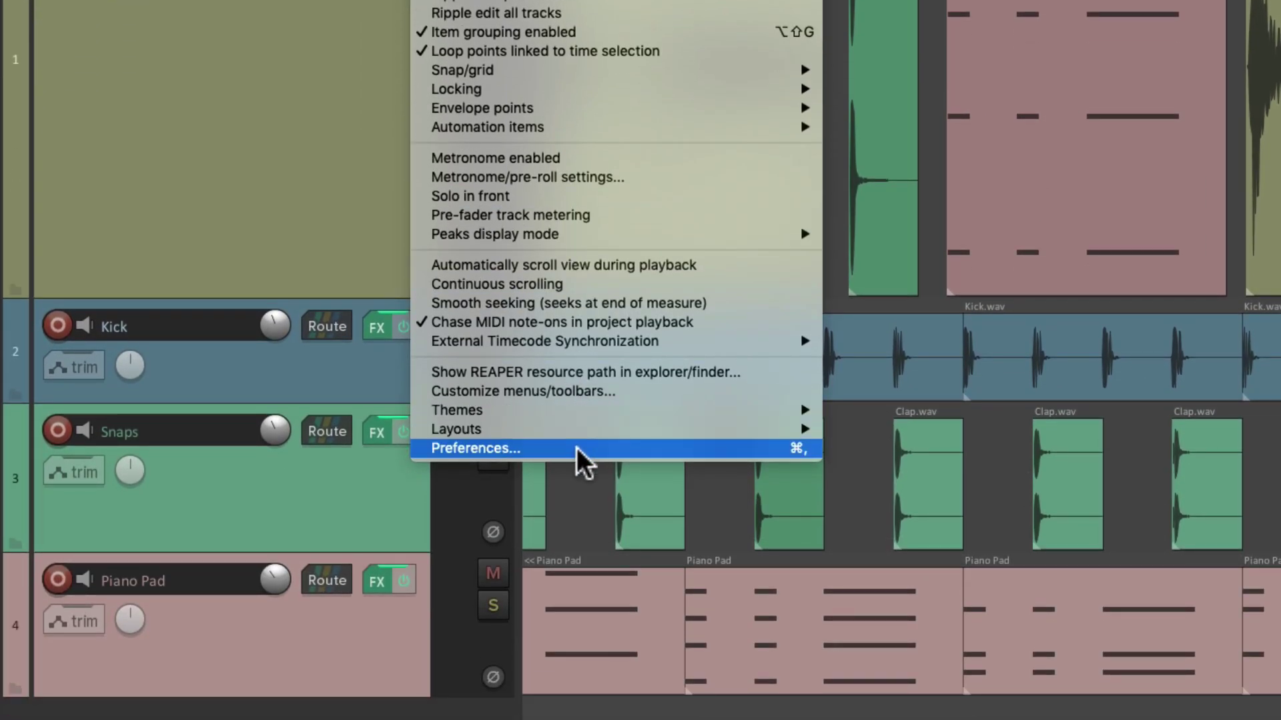
{"action": "left_click", "coordinate": [578, 450]}
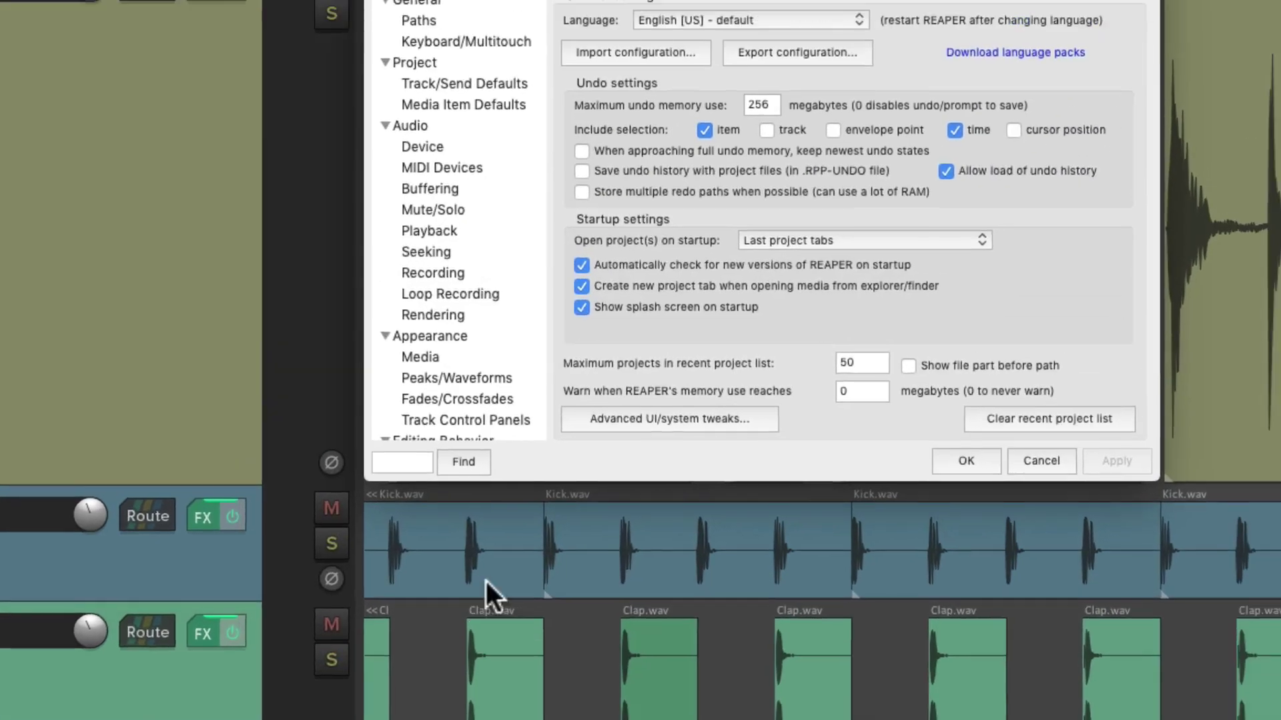
{"action": "scroll", "coordinate": [360, 334], "scroll_direction": "down", "scroll_amount": 3}
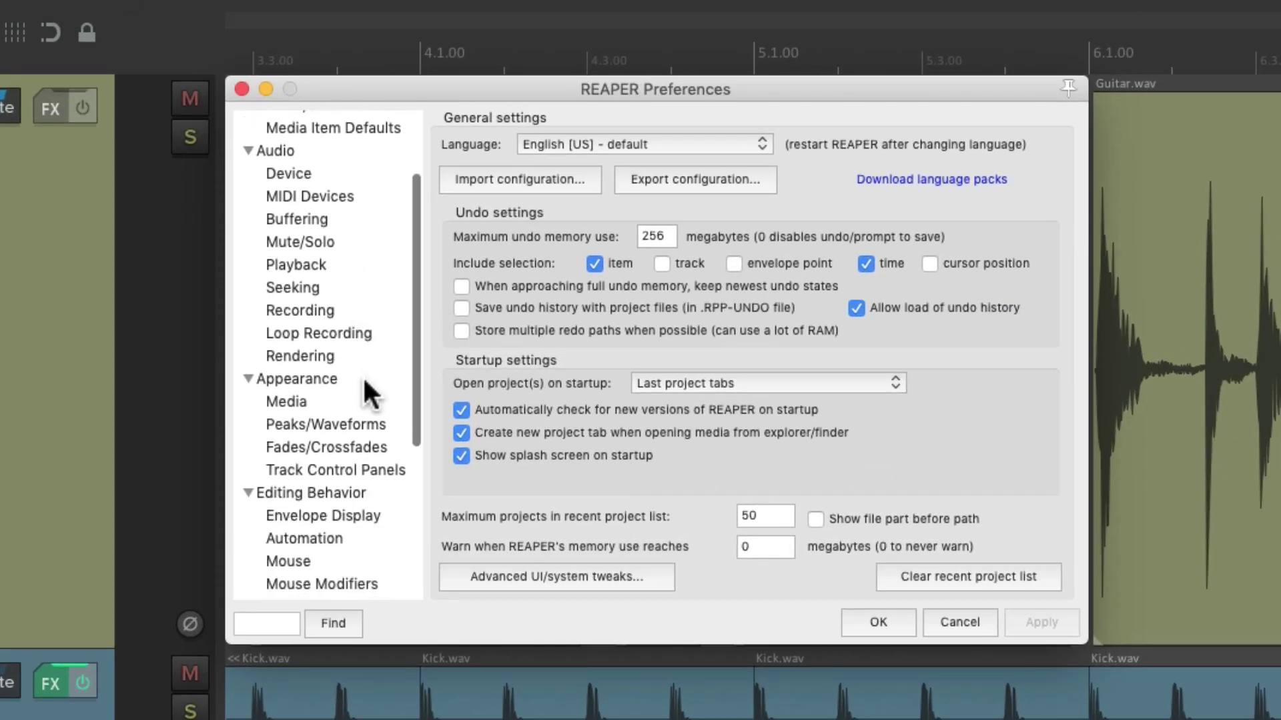
{"action": "left_click", "coordinate": [366, 401]}
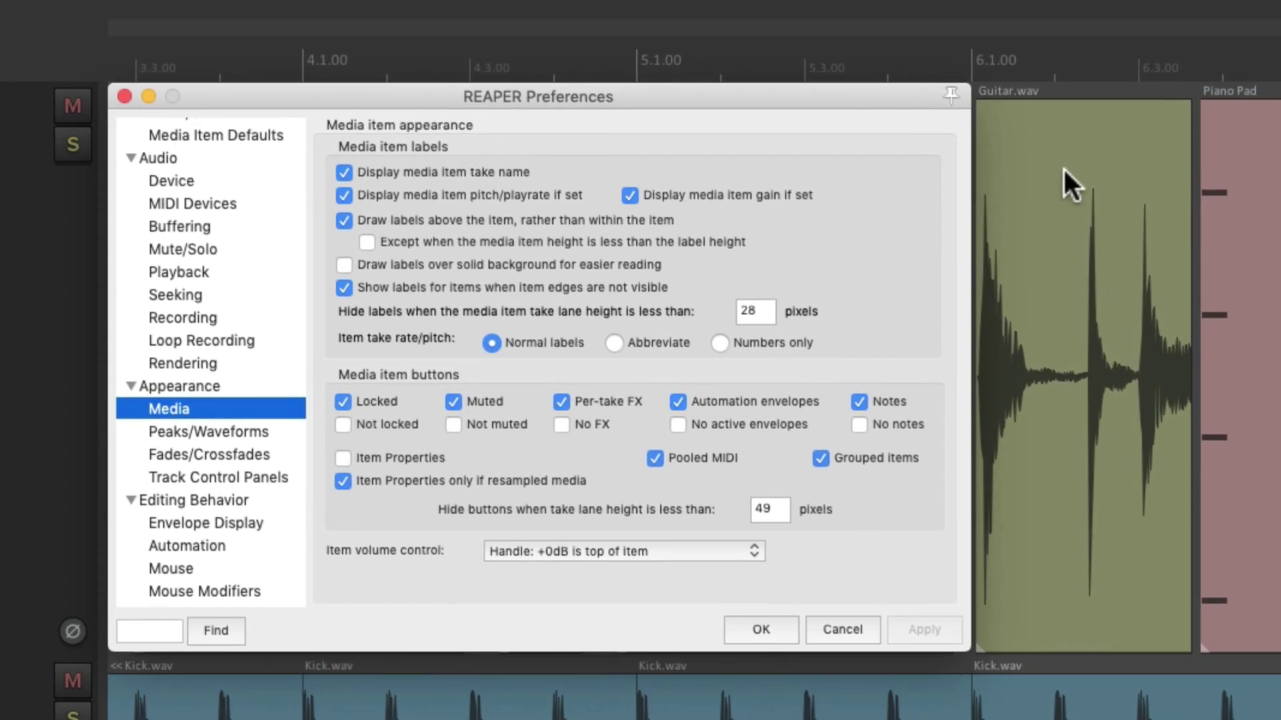
Lock the Guitar.wav item at 6.1.00 through its item settings, and unlock it with its lock button.
{"action": "left_click", "coordinate": [1027, 143]}
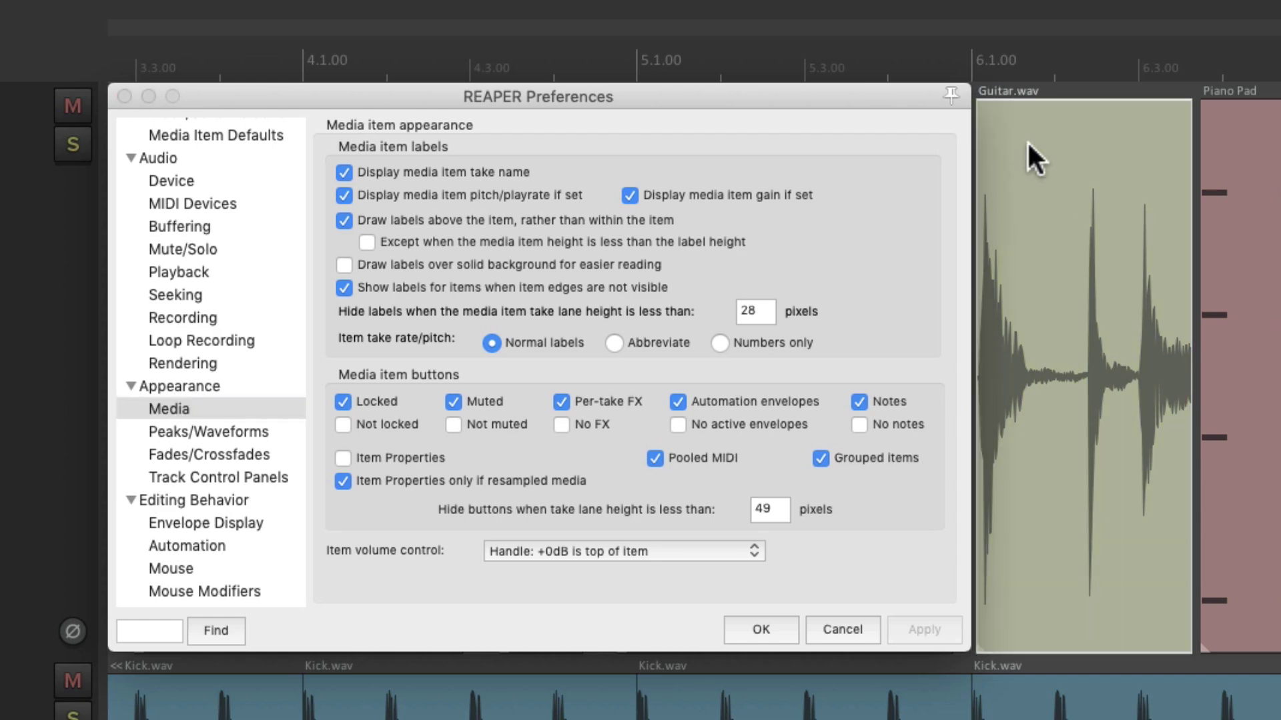
{"action": "right_click", "coordinate": [1026, 140]}
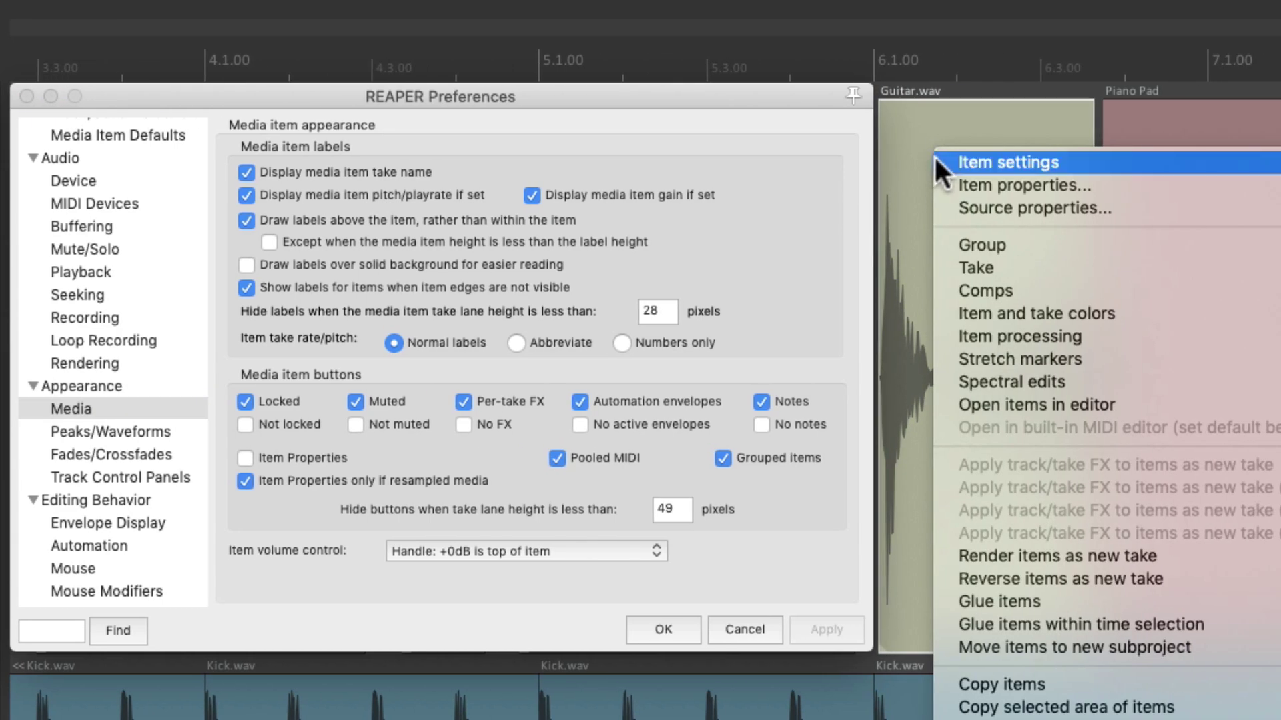
{"action": "mouse_move", "coordinate": [1033, 162]}
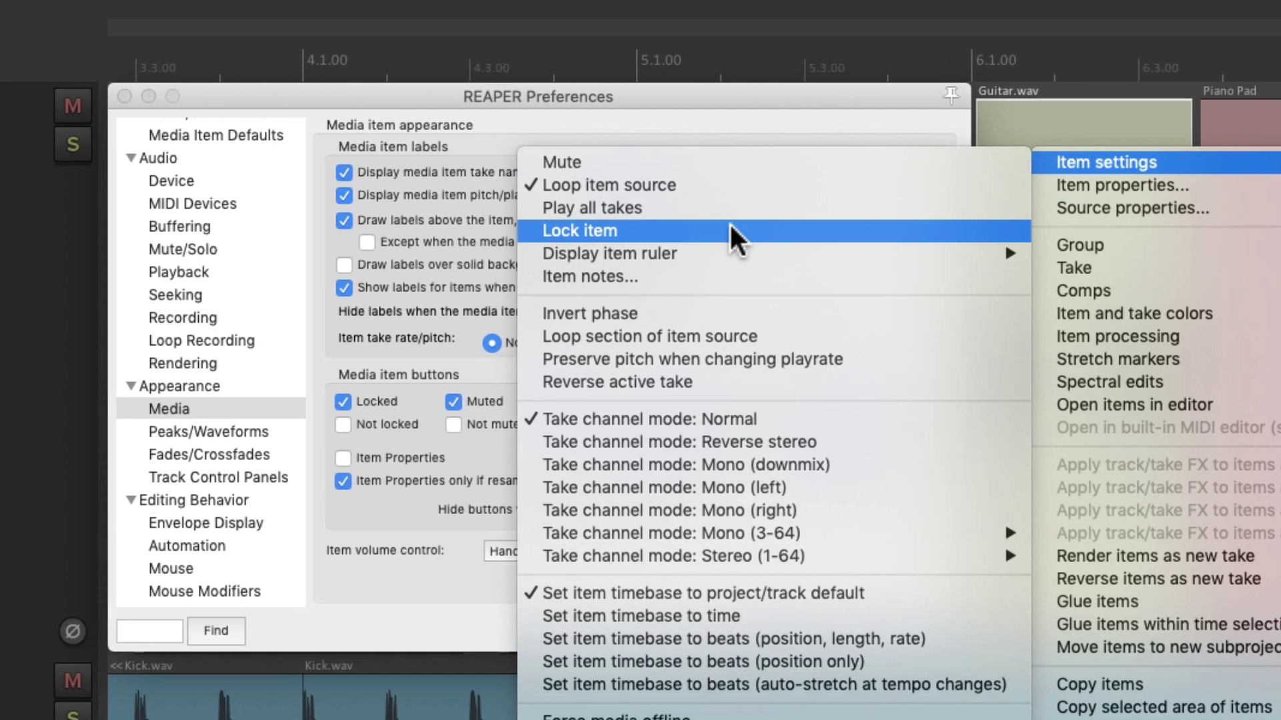
{"action": "left_click", "coordinate": [731, 231]}
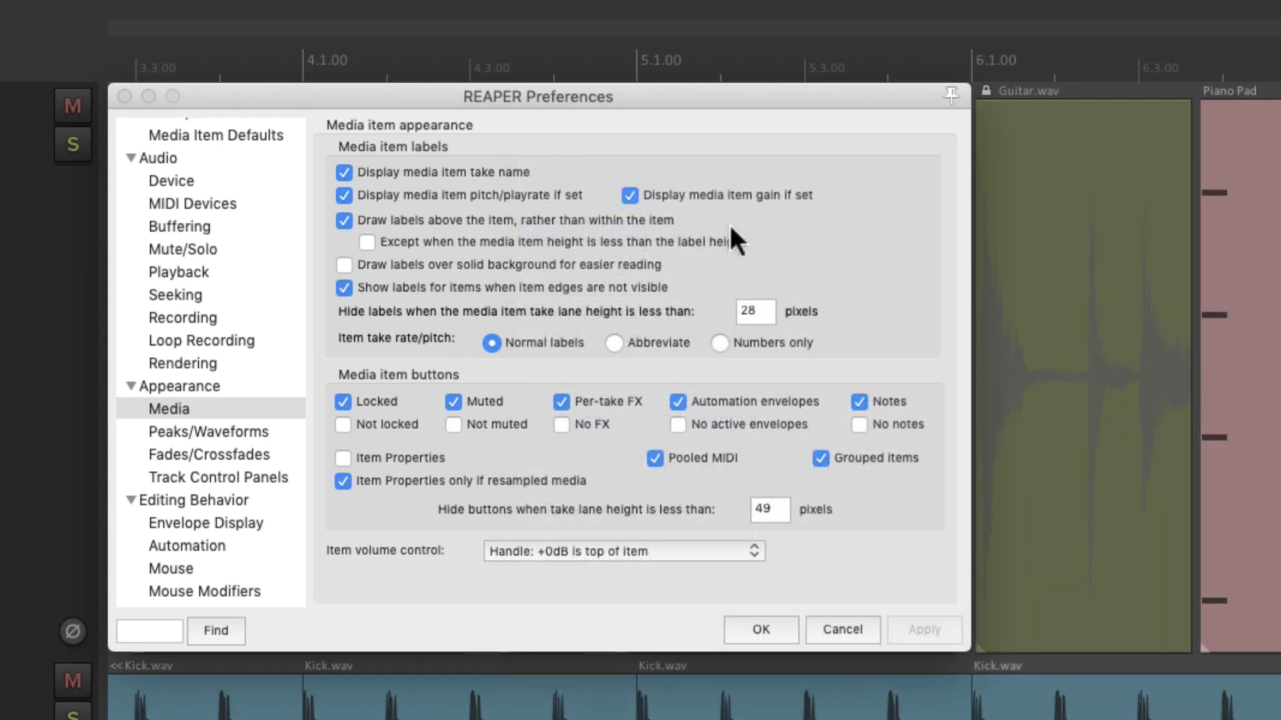
{"action": "left_click", "coordinate": [986, 91]}
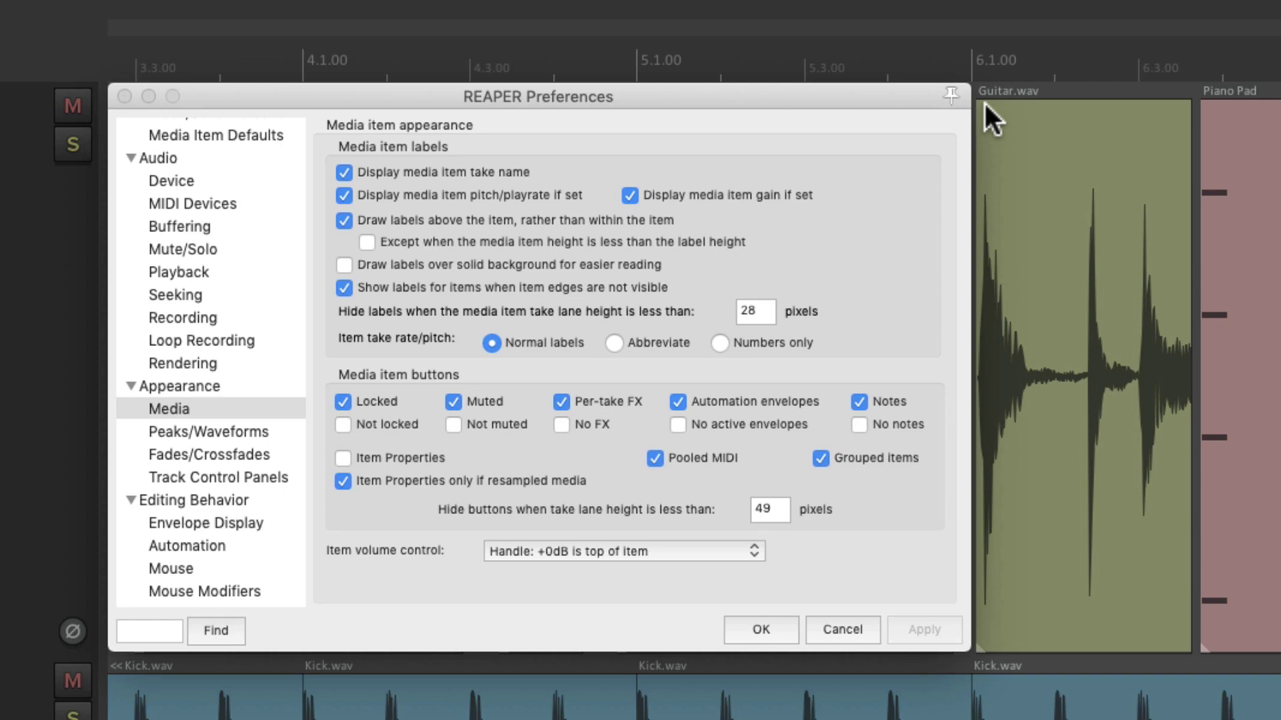
Lock the Guitar.wav item at 6.1.00 again through its item settings.
{"action": "right_click", "coordinate": [1010, 128]}
{"action": "mouse_move", "coordinate": [1013, 140]}
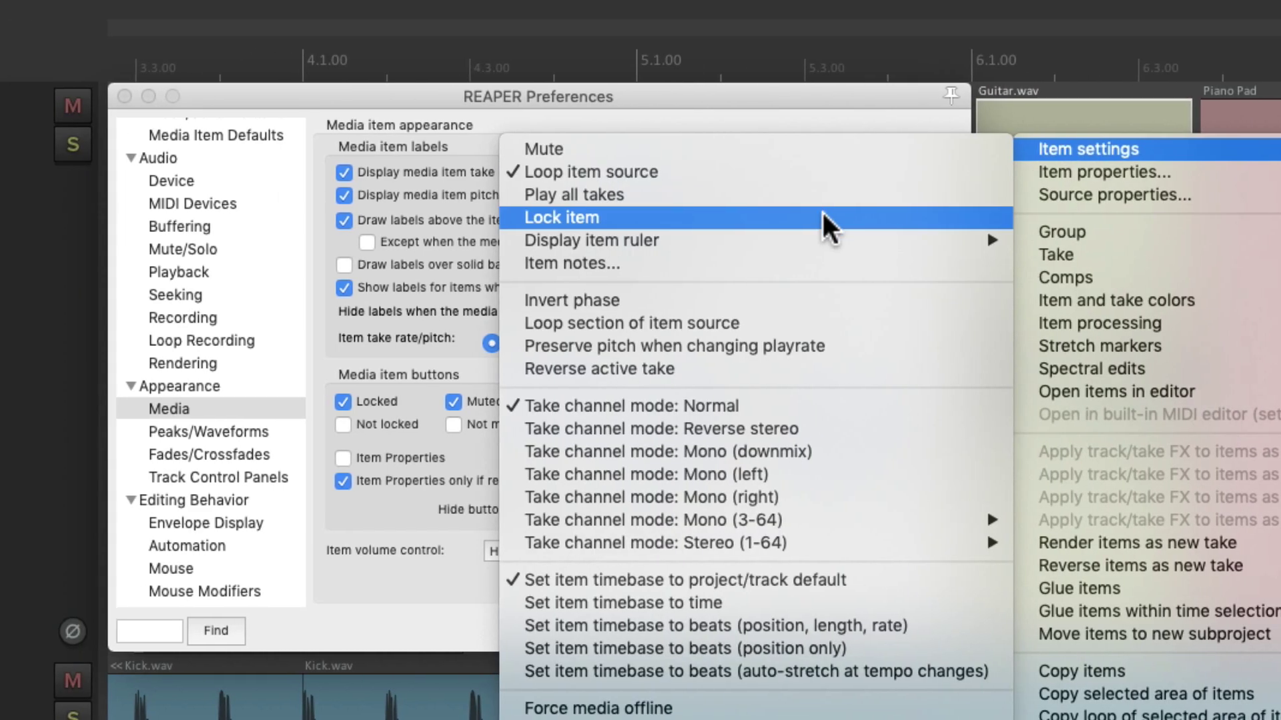
{"action": "left_click", "coordinate": [823, 214]}
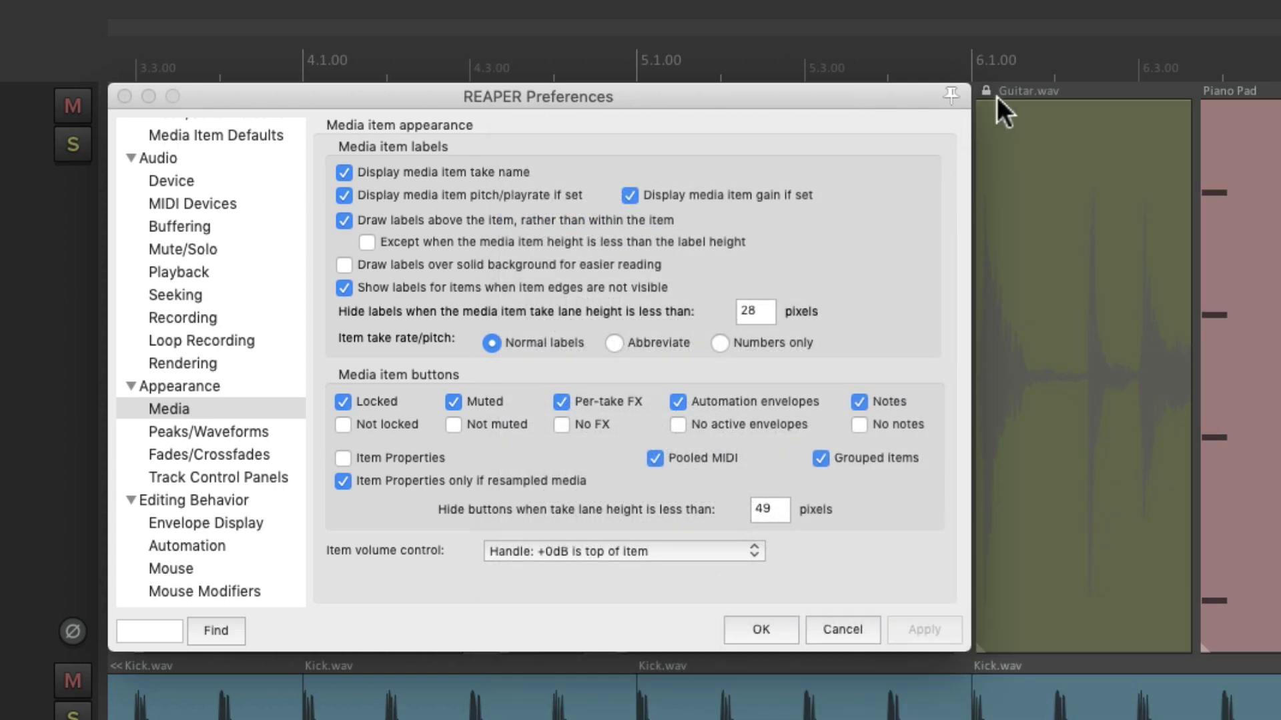
Apply the Not locked media item button option, and lock and unlock the Piano Pad item with its lock button.
{"action": "left_click", "coordinate": [343, 425]}
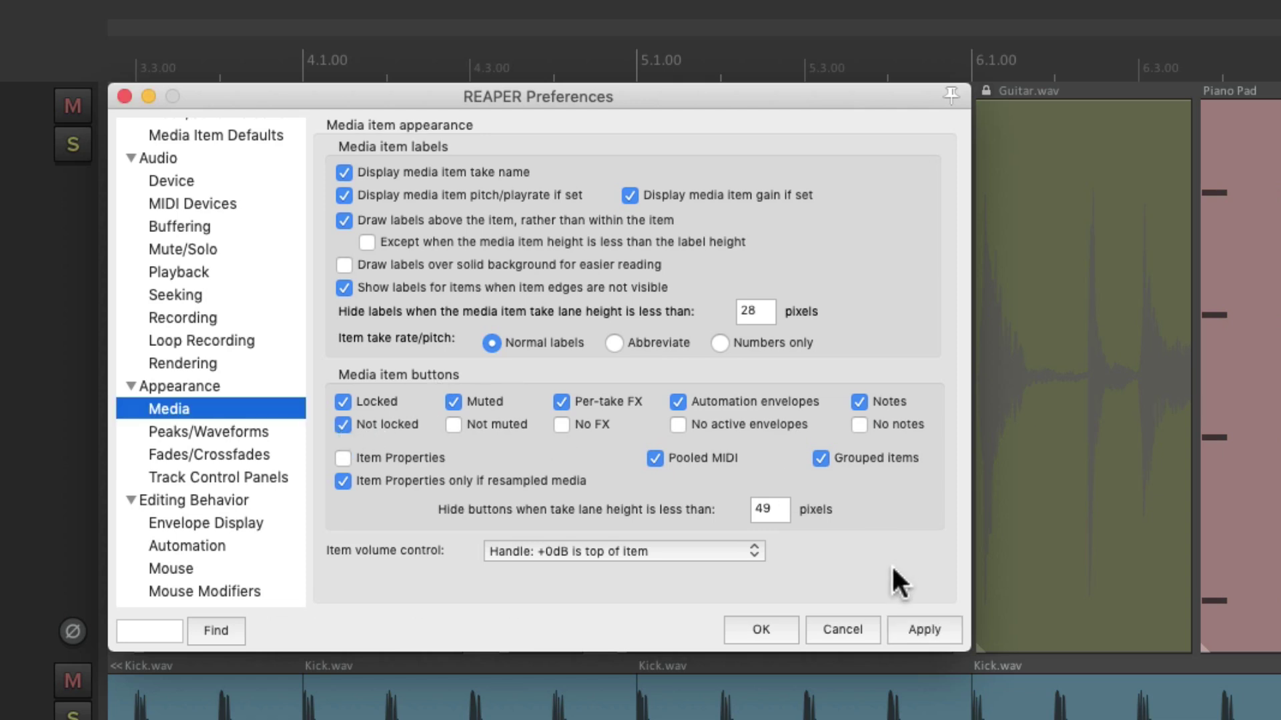
{"action": "left_click", "coordinate": [906, 629]}
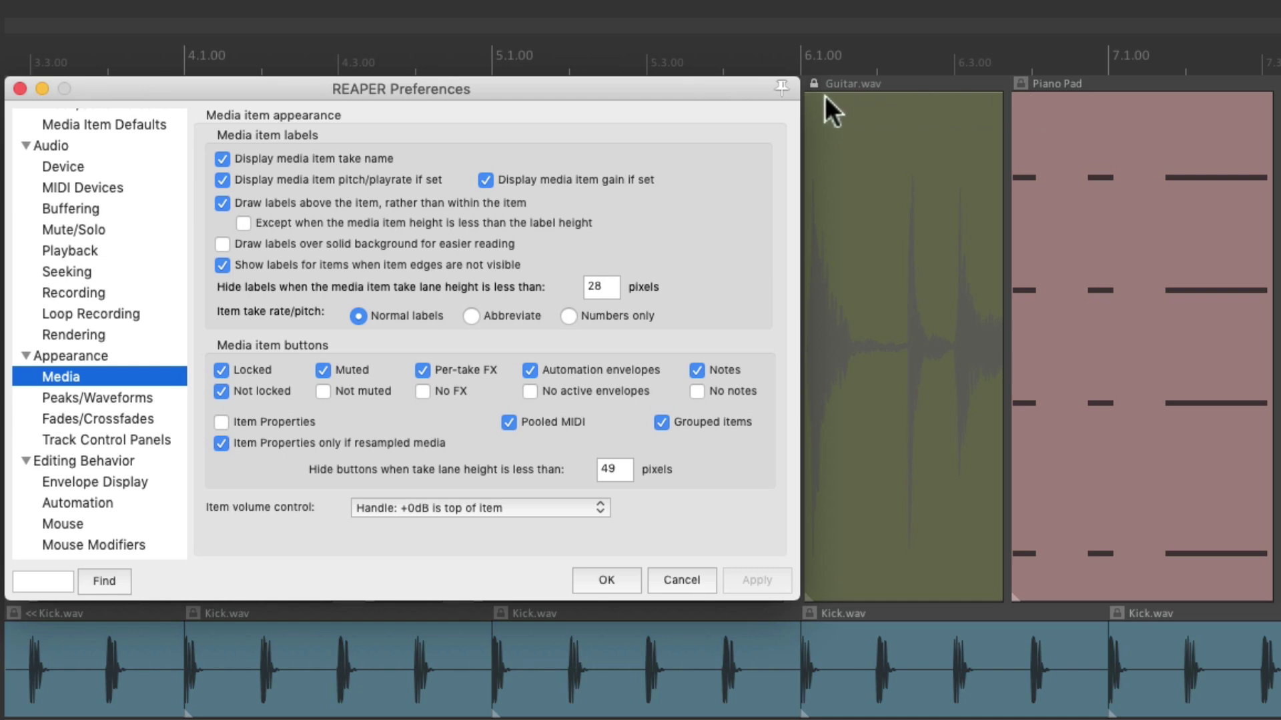
{"action": "left_click", "coordinate": [1026, 86]}
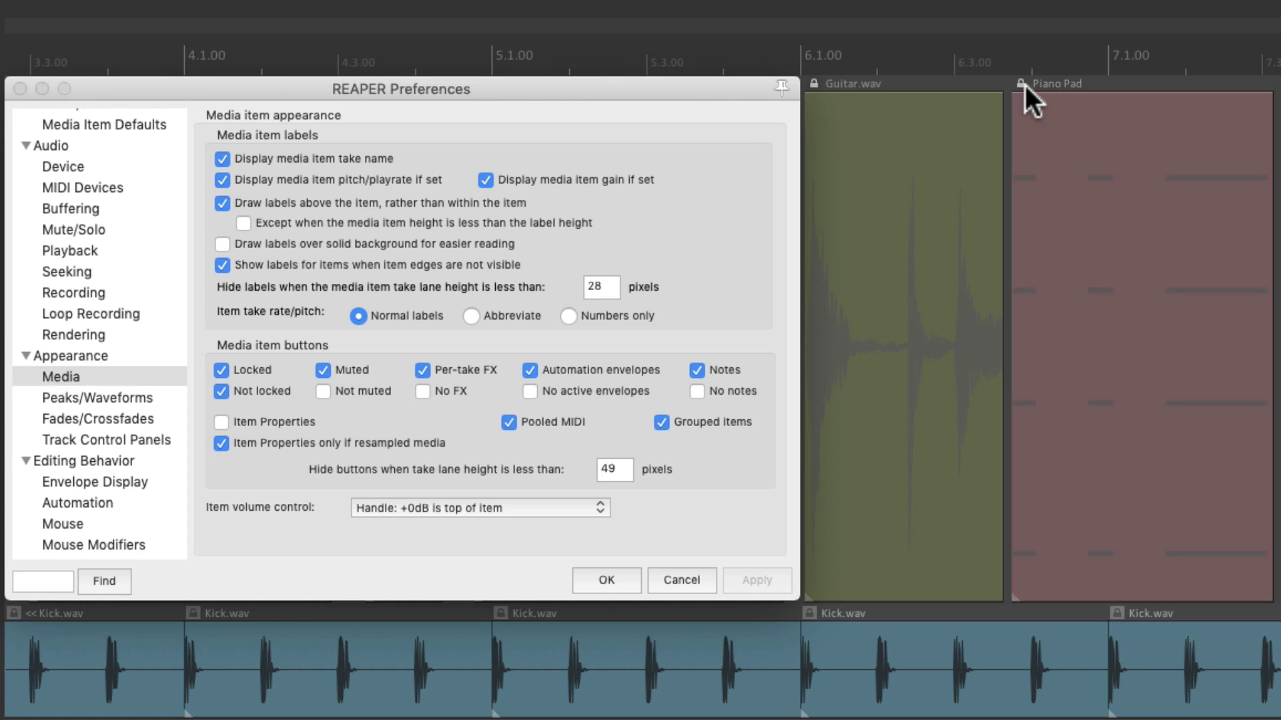
{"action": "left_click", "coordinate": [1026, 86]}
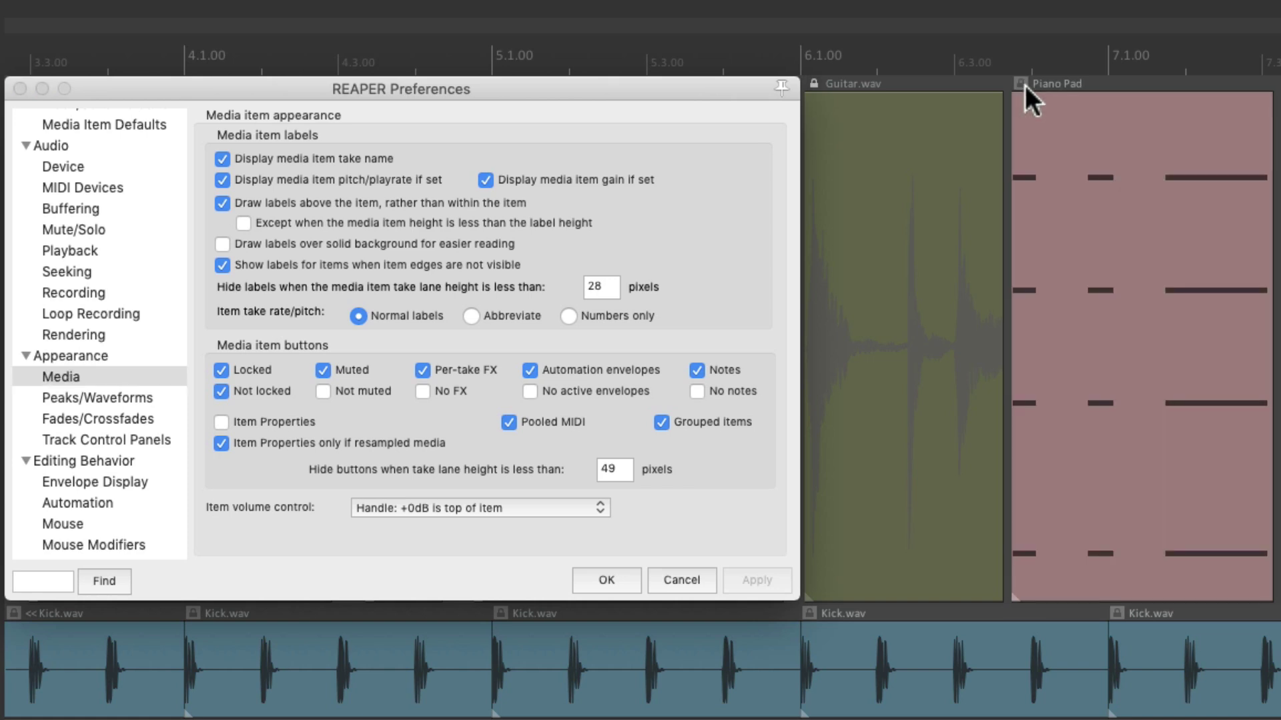
Toggle the Guitar.wav and Piano Pad locks with their item buttons, leaving both unlocked, and turn off the Not locked button option.
{"action": "left_click", "coordinate": [814, 84]}
{"action": "left_click", "coordinate": [813, 83]}
{"action": "left_click", "coordinate": [814, 83]}
{"action": "left_click", "coordinate": [1021, 85]}
{"action": "left_click", "coordinate": [1021, 84]}
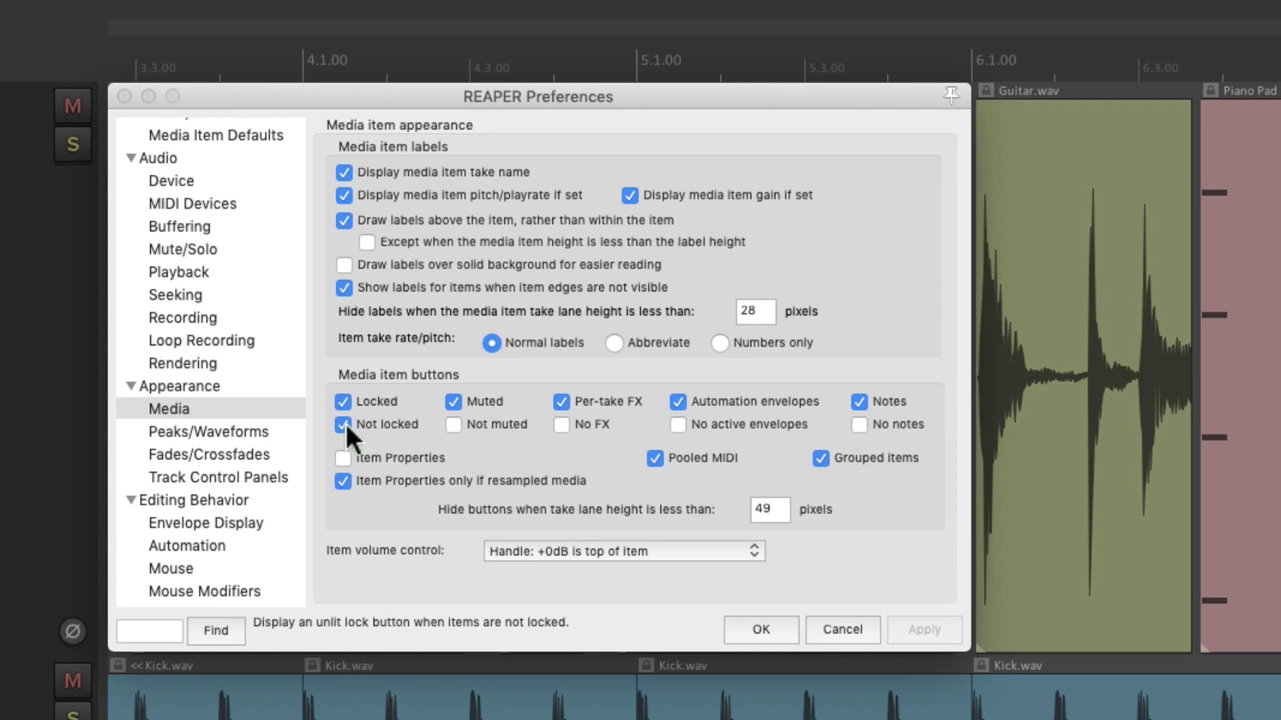
{"action": "left_click", "coordinate": [344, 424]}
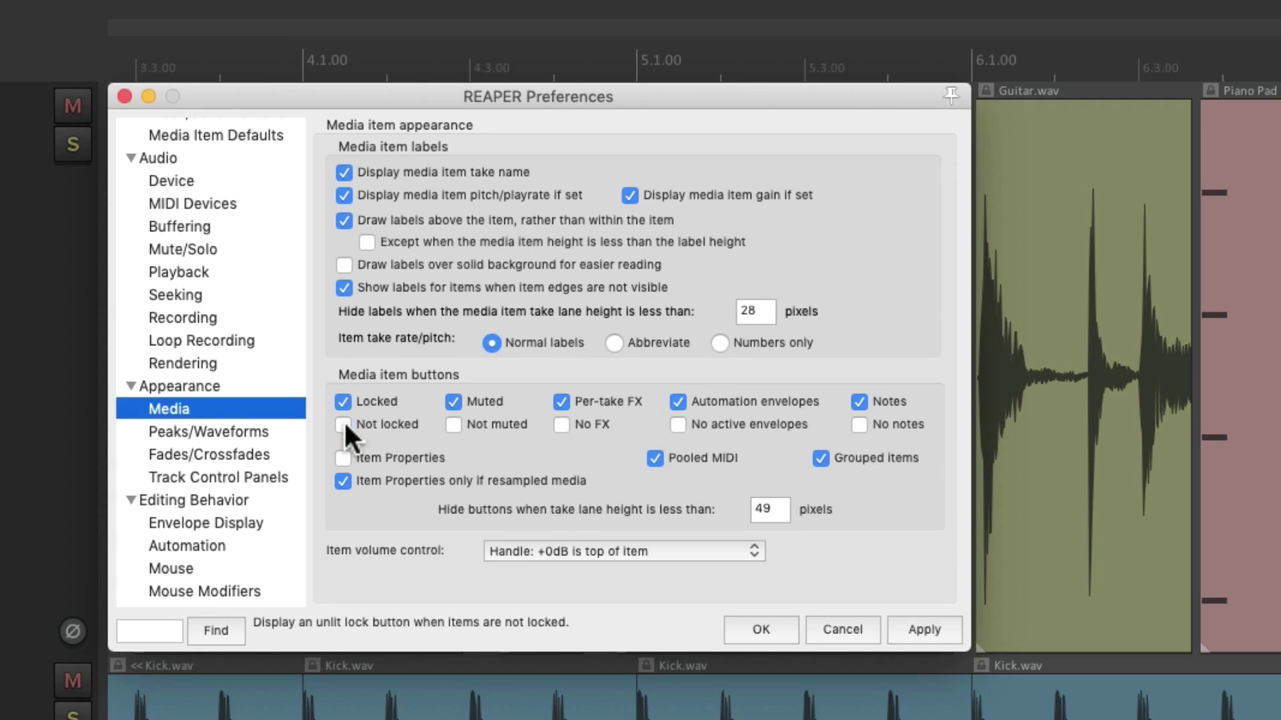
{"action": "left_click", "coordinate": [924, 630]}
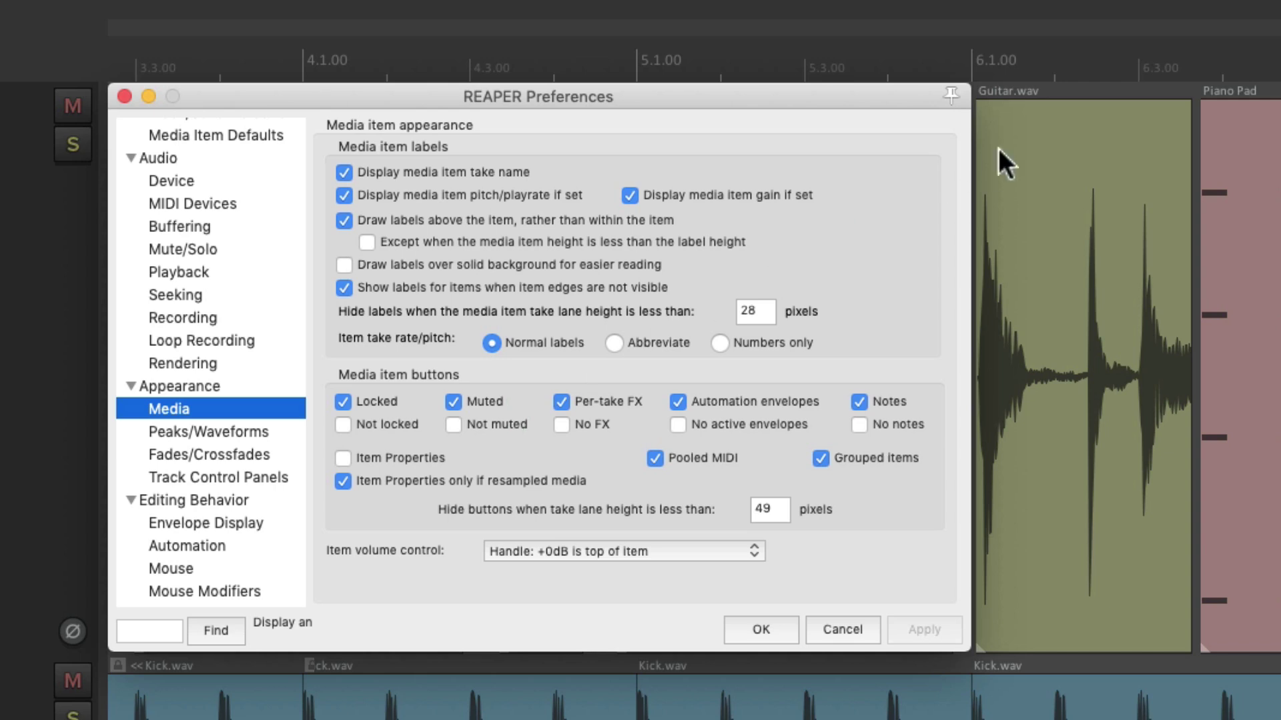
Select the Guitar.wav item at 6.1.00, toggle its mute, and leave it unmuted using its mute button.
{"action": "left_click", "coordinate": [1023, 135]}
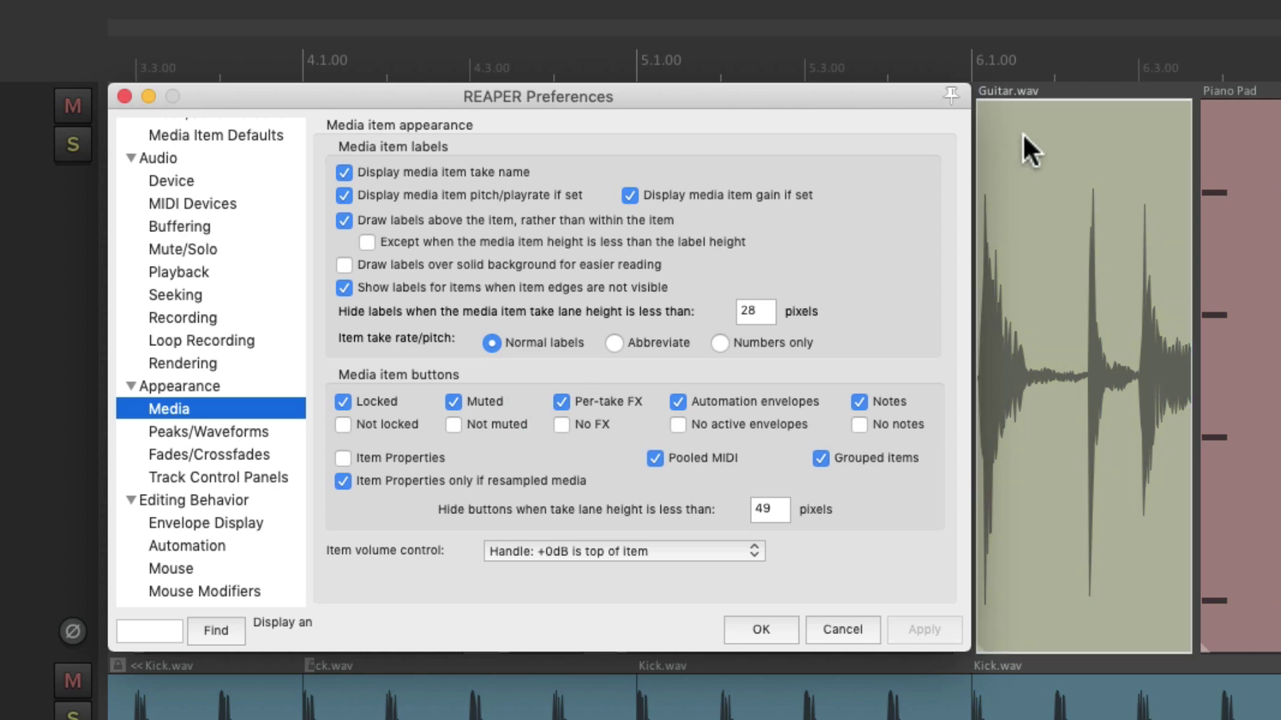
{"action": "right_click", "coordinate": [1022, 130]}
{"action": "mouse_move", "coordinate": [1038, 161]}
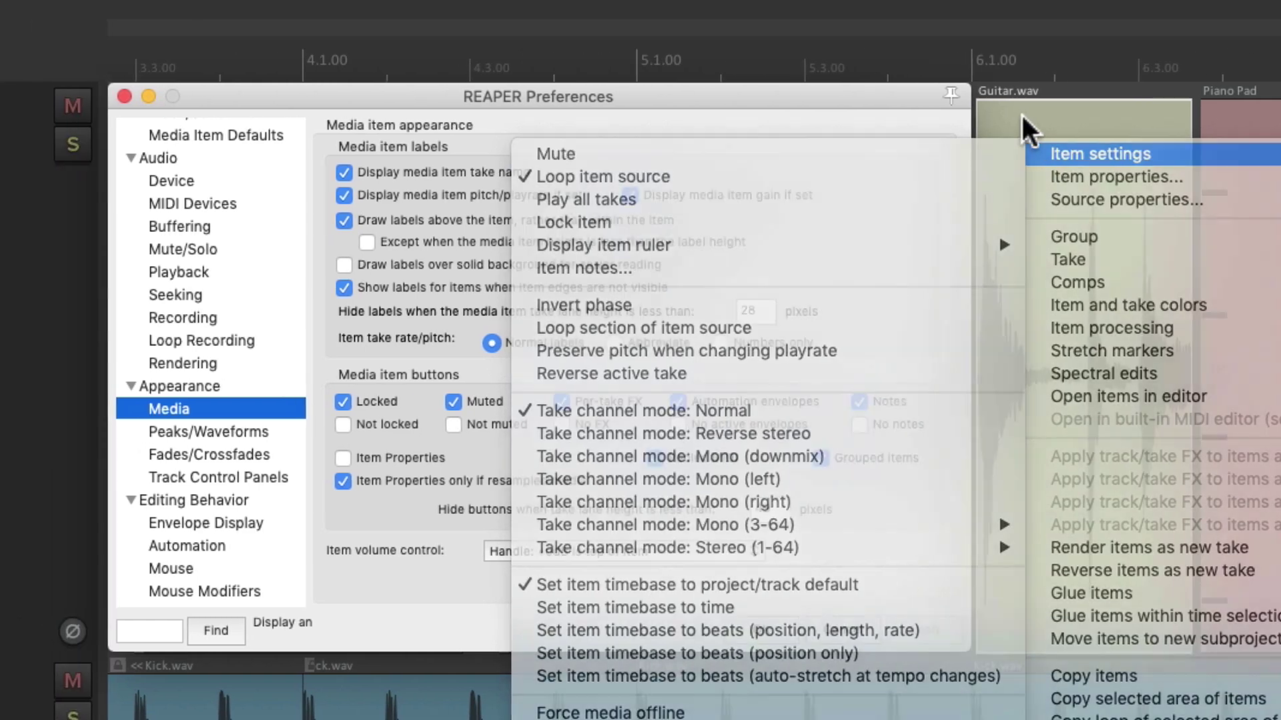
{"action": "left_click", "coordinate": [895, 142]}
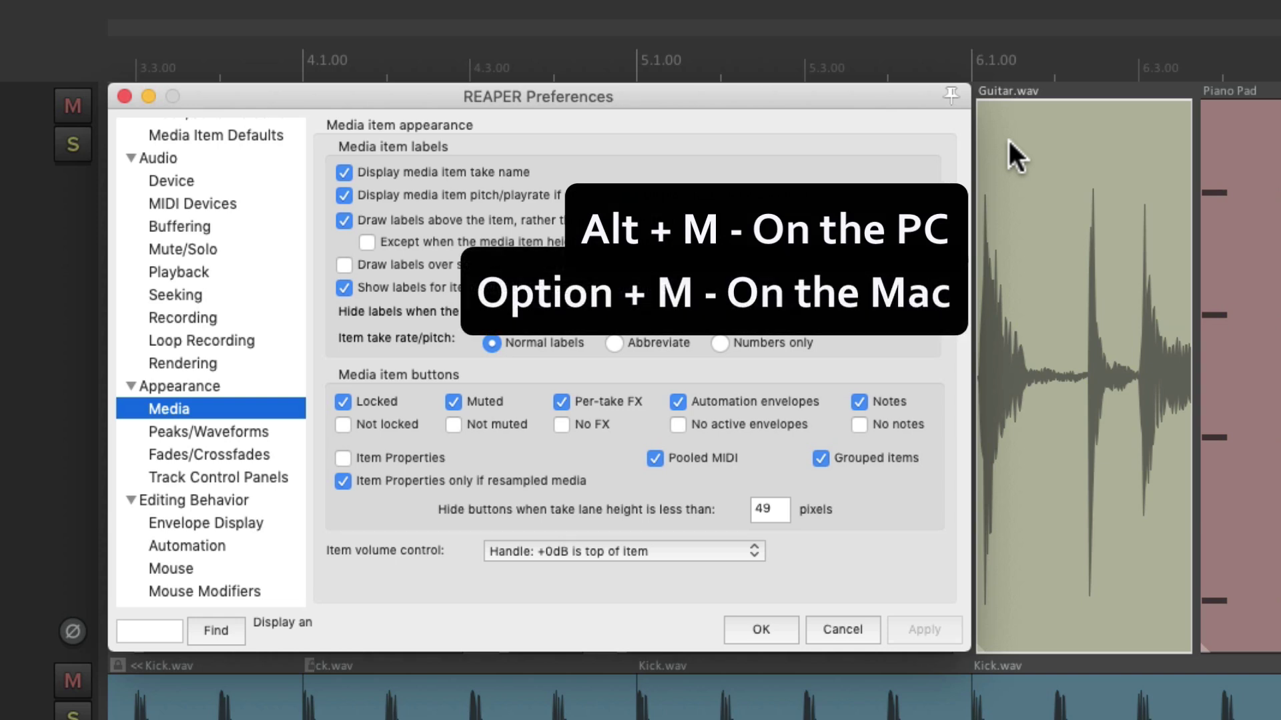
{"action": "key", "text": "alt+m"}
{"action": "key", "text": "alt+m"}
{"action": "key", "text": "alt+m"}
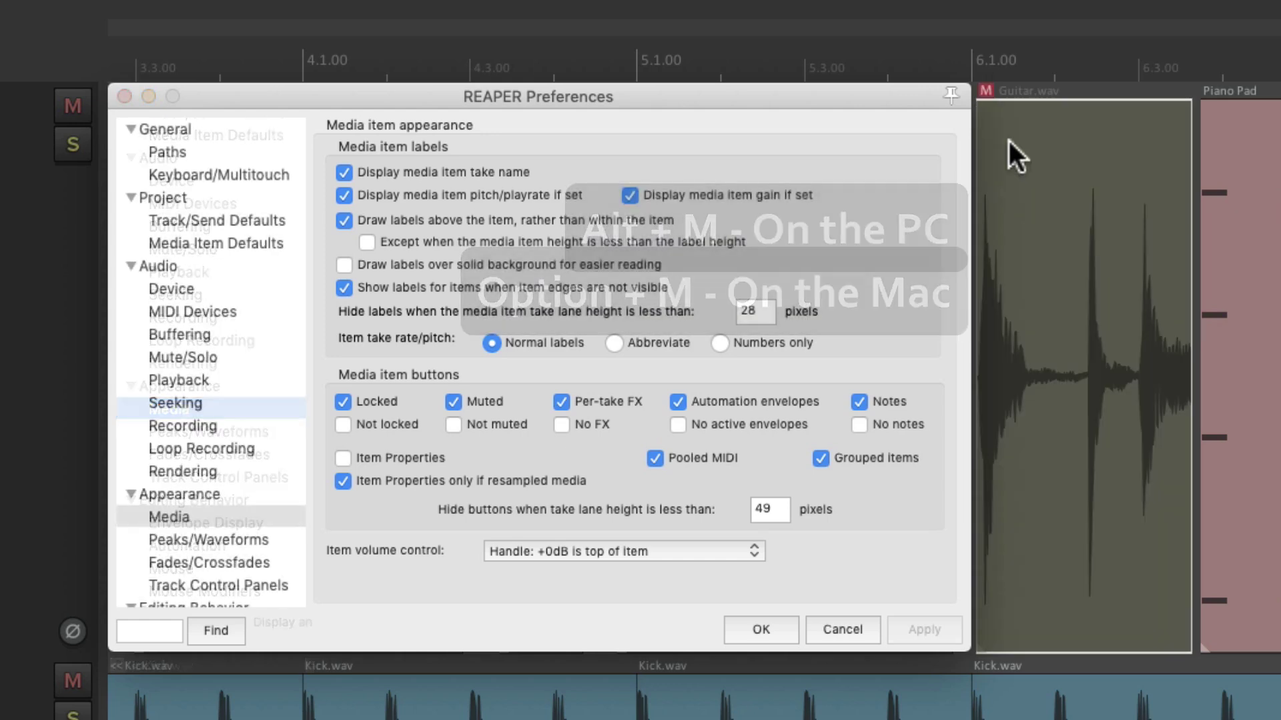
{"action": "left_click", "coordinate": [985, 90]}
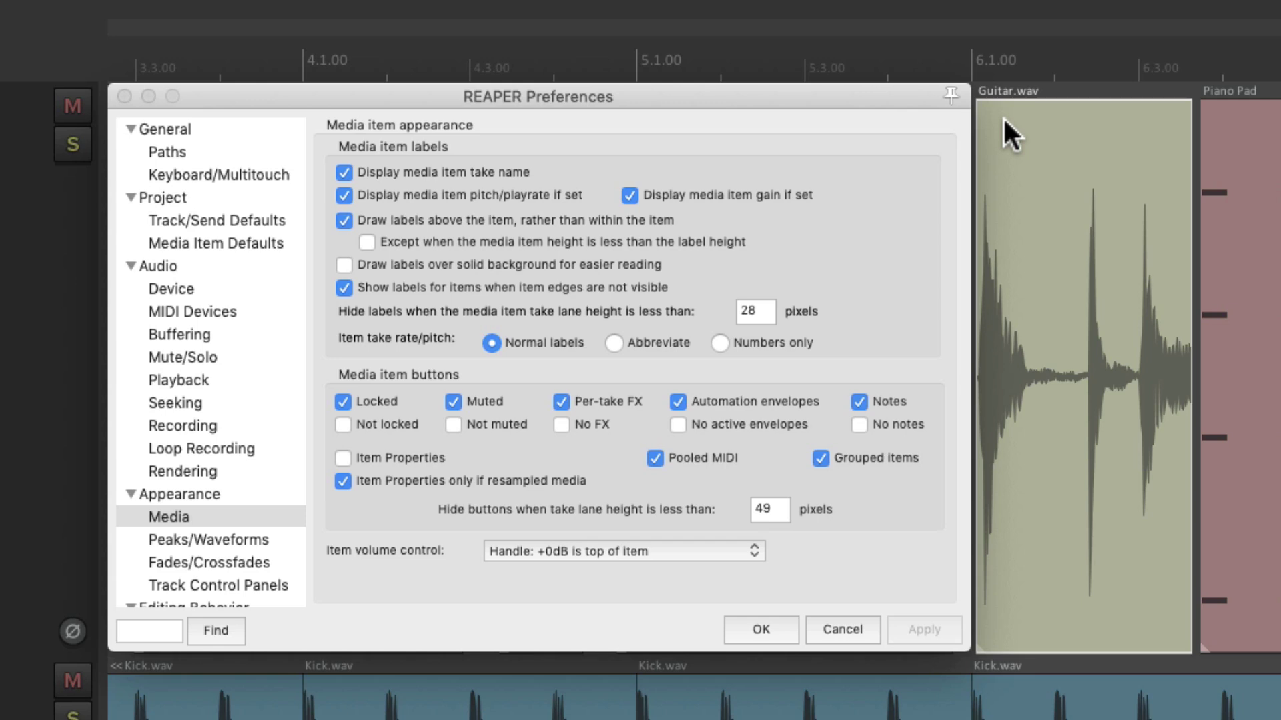
Apply the Not muted media item button option, and mute and unmute the Piano Pad and Guitar.wav items with their buttons.
{"action": "left_click", "coordinate": [453, 426]}
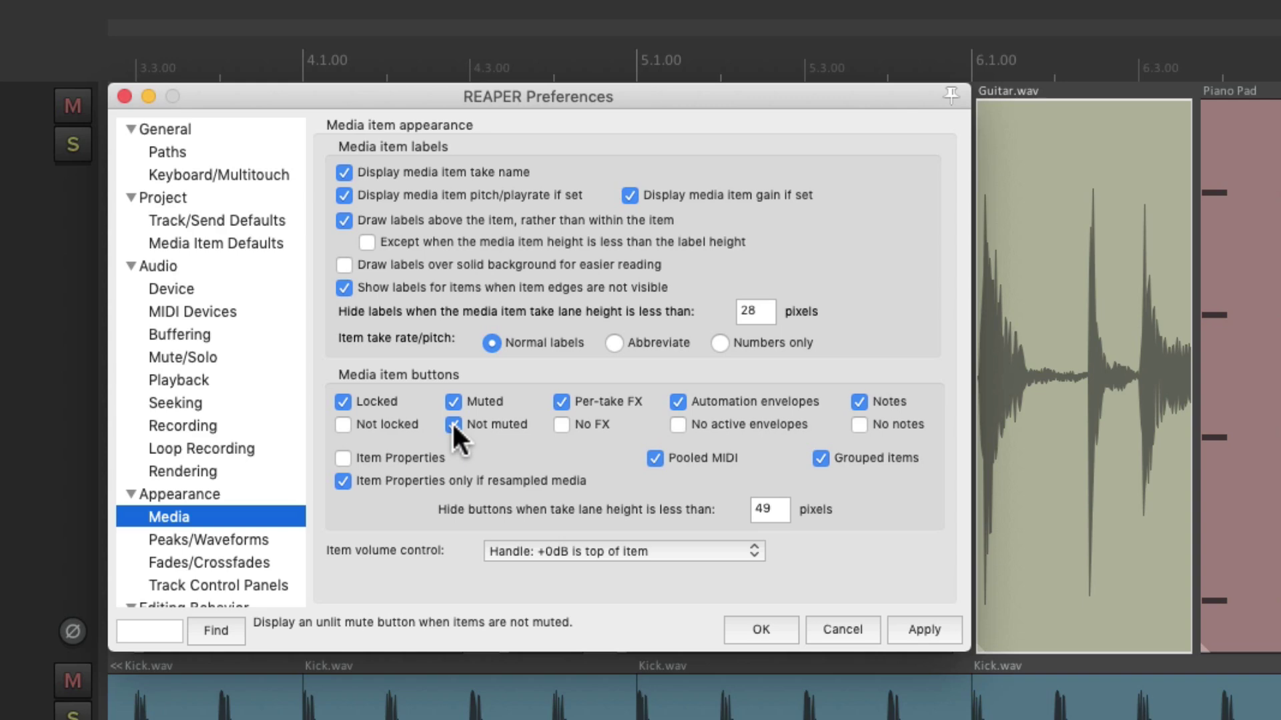
{"action": "left_click", "coordinate": [923, 629]}
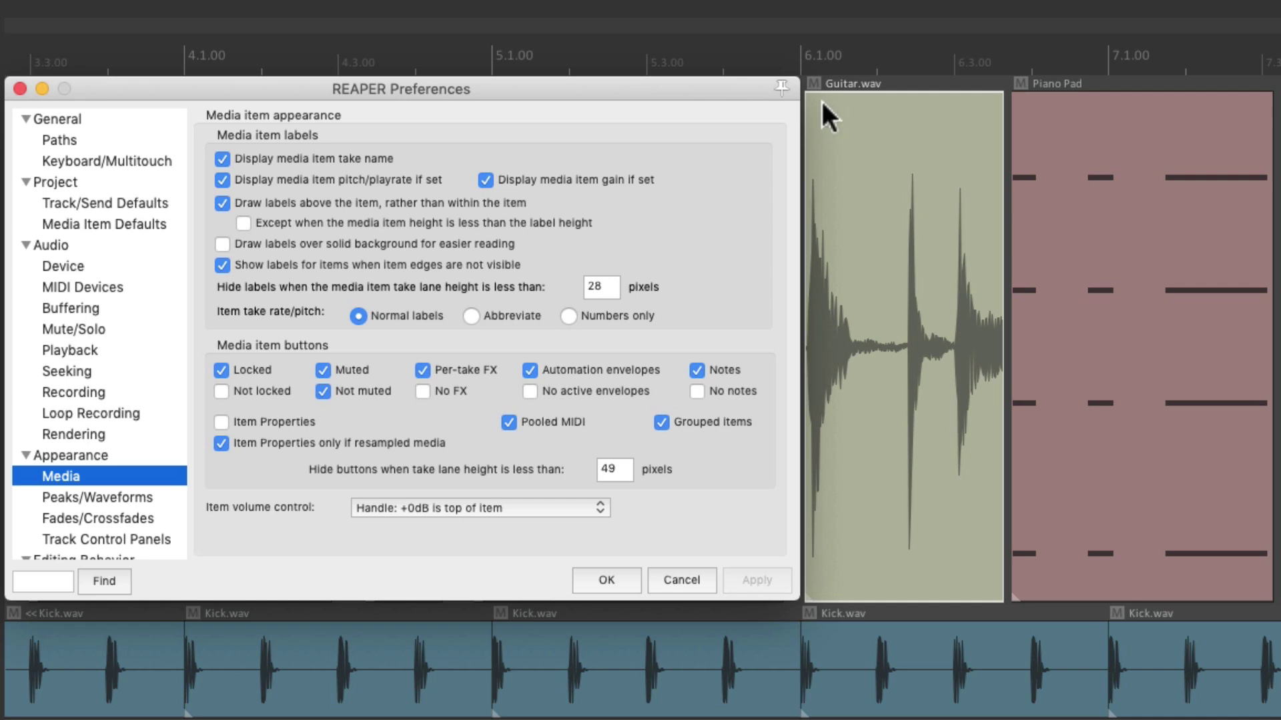
{"action": "left_click", "coordinate": [1021, 83]}
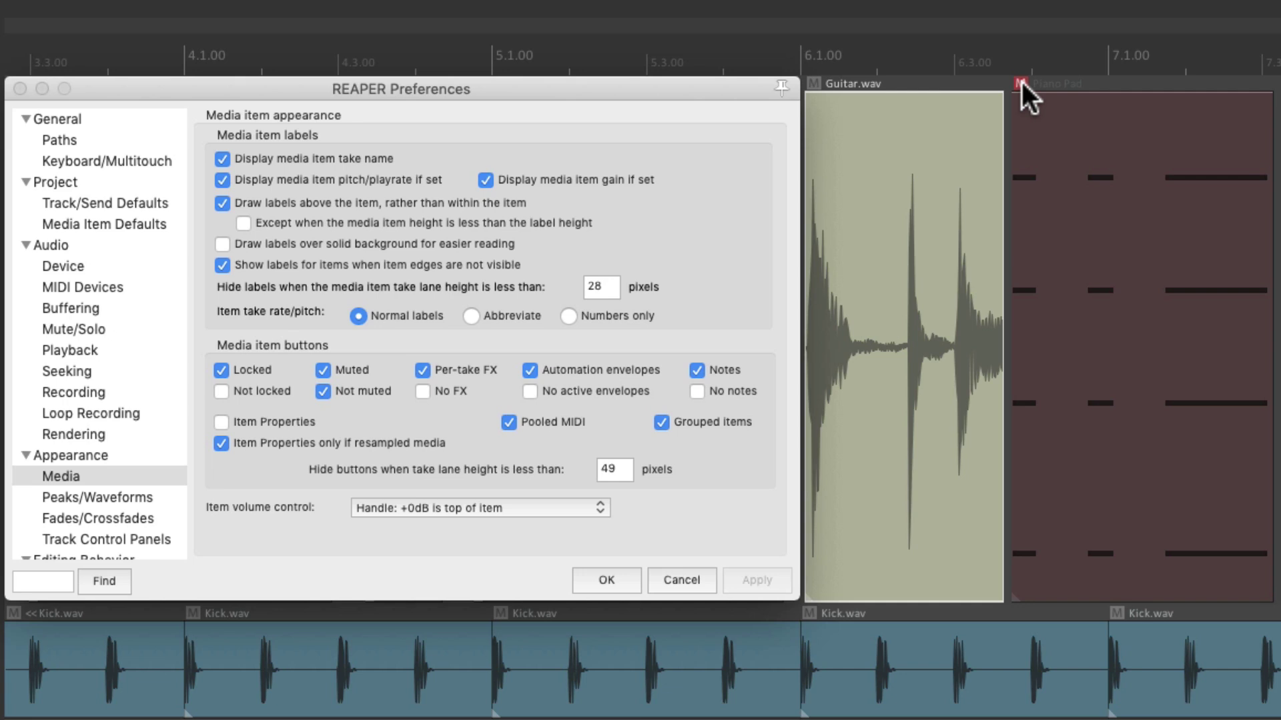
{"action": "left_click", "coordinate": [1022, 83]}
{"action": "left_click", "coordinate": [813, 83]}
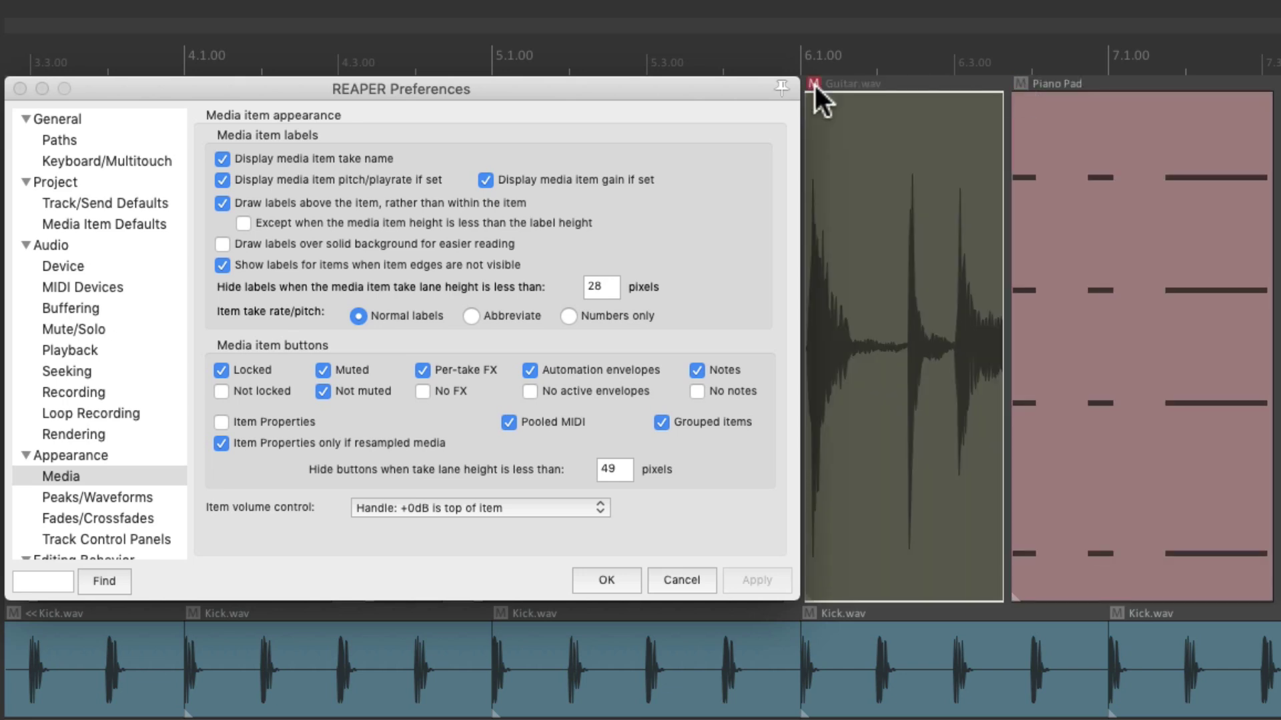
{"action": "left_click", "coordinate": [813, 84]}
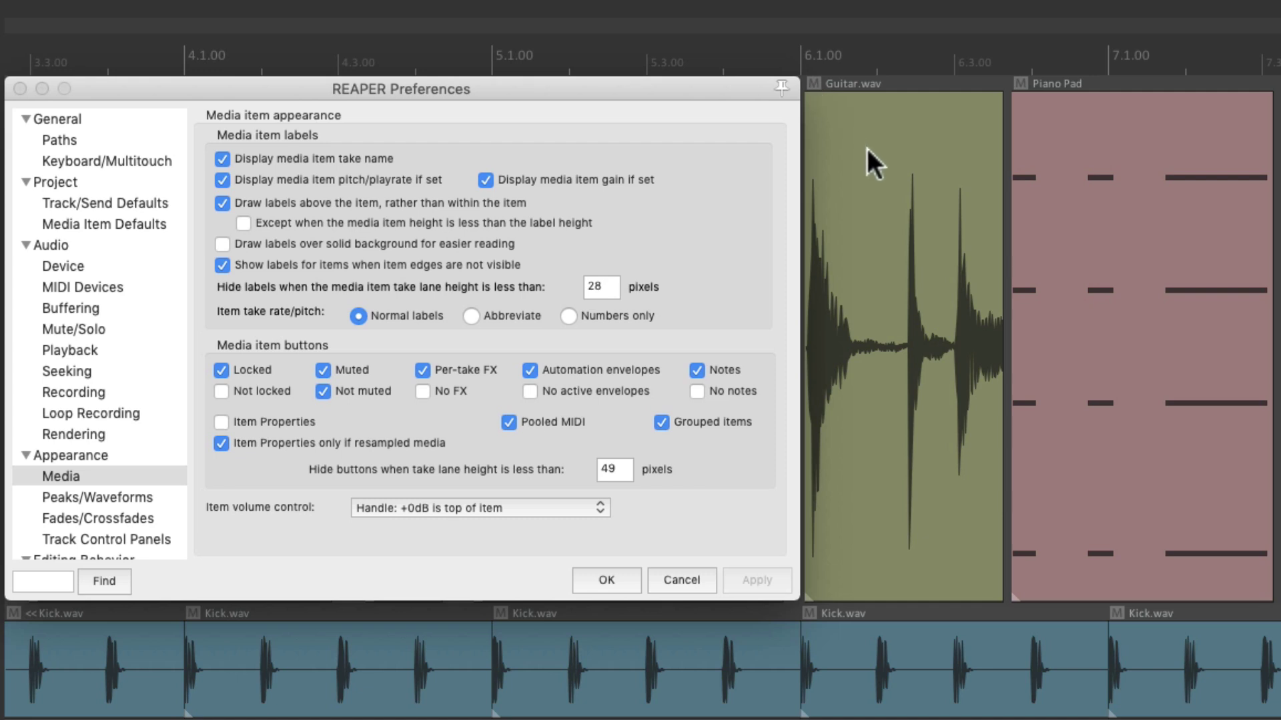
Mute and unmute the Guitar.wav item at 6.1.00, and turn off the Not muted button option.
{"action": "key", "text": "ctrl+m"}
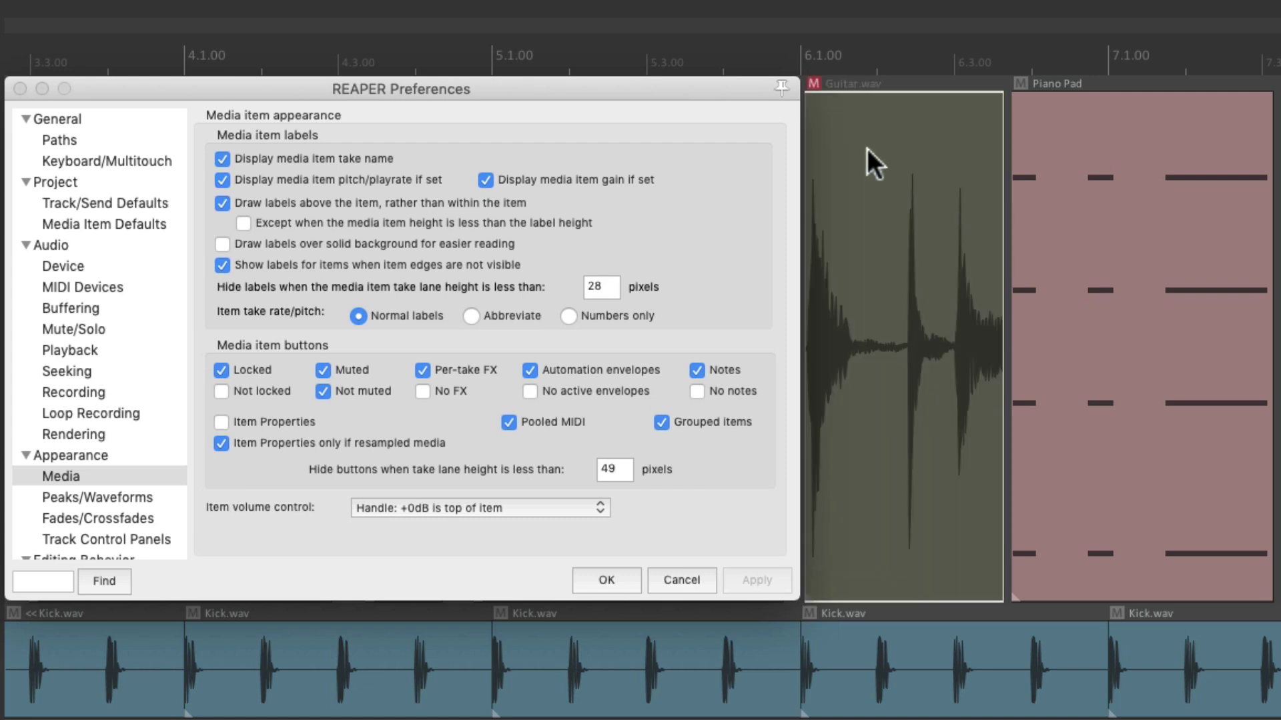
{"action": "key", "text": "ctrl+m"}
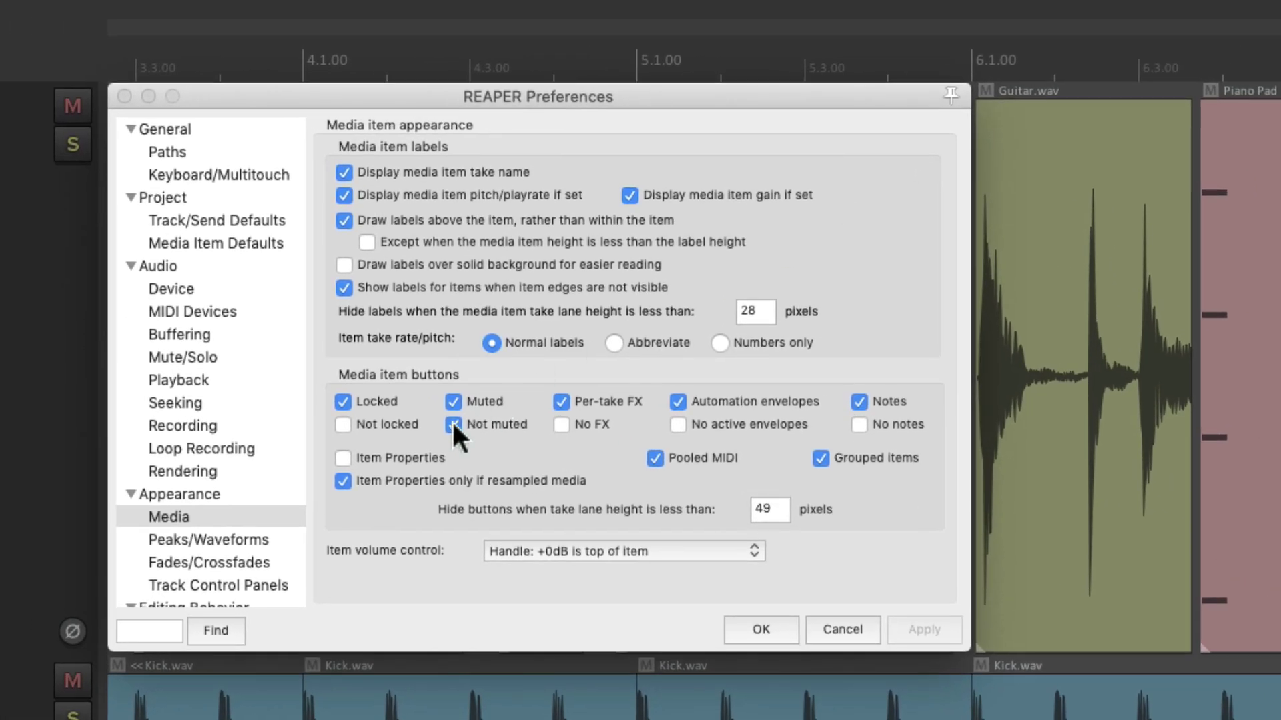
{"action": "left_click", "coordinate": [453, 425]}
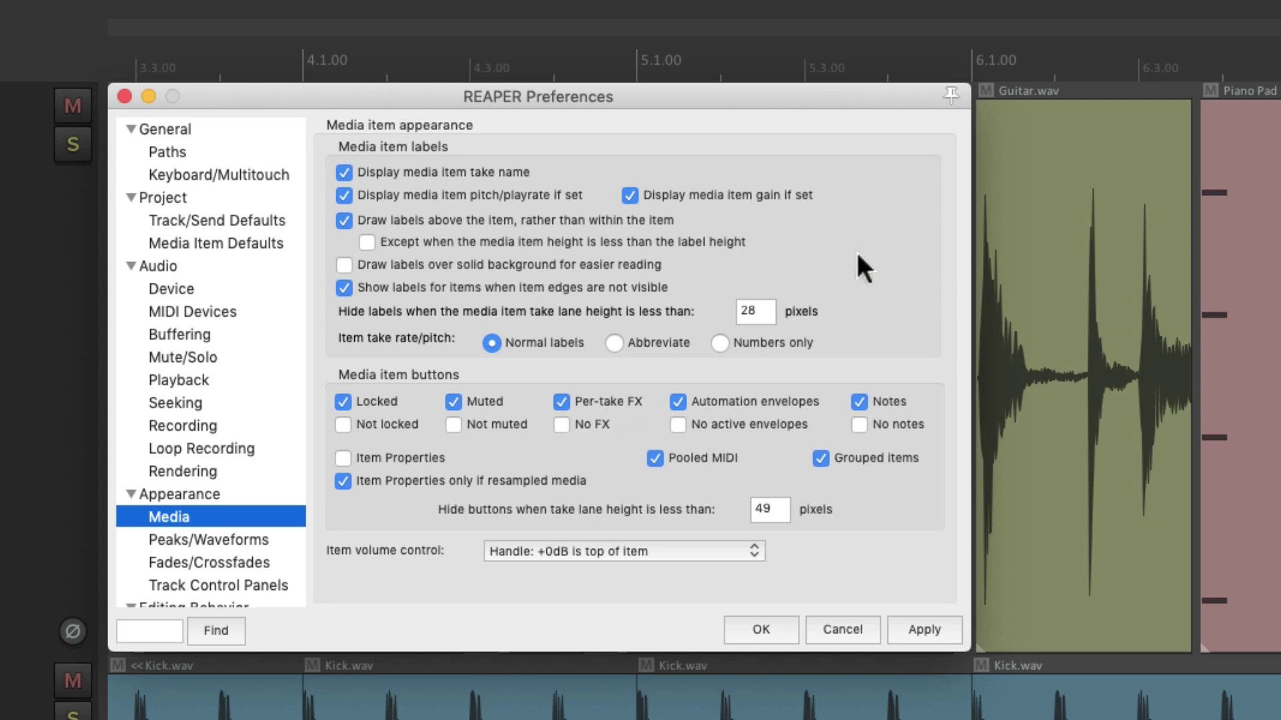
Add the Cockos ReaEQ plug-in as an item effect on Guitar.wav at 6.1.00 and close its window.
{"action": "left_click", "coordinate": [1007, 145]}
{"action": "key", "text": "shift+e"}
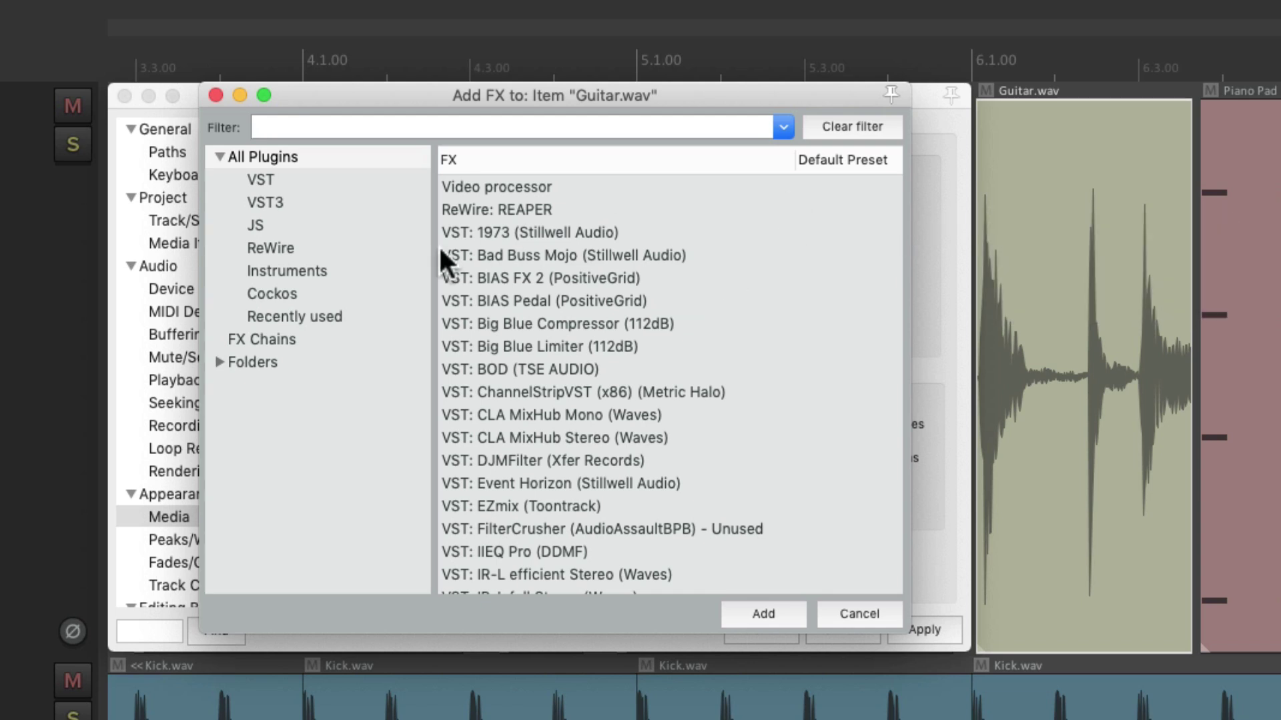
{"action": "left_click", "coordinate": [347, 293]}
{"action": "left_click", "coordinate": [575, 299]}
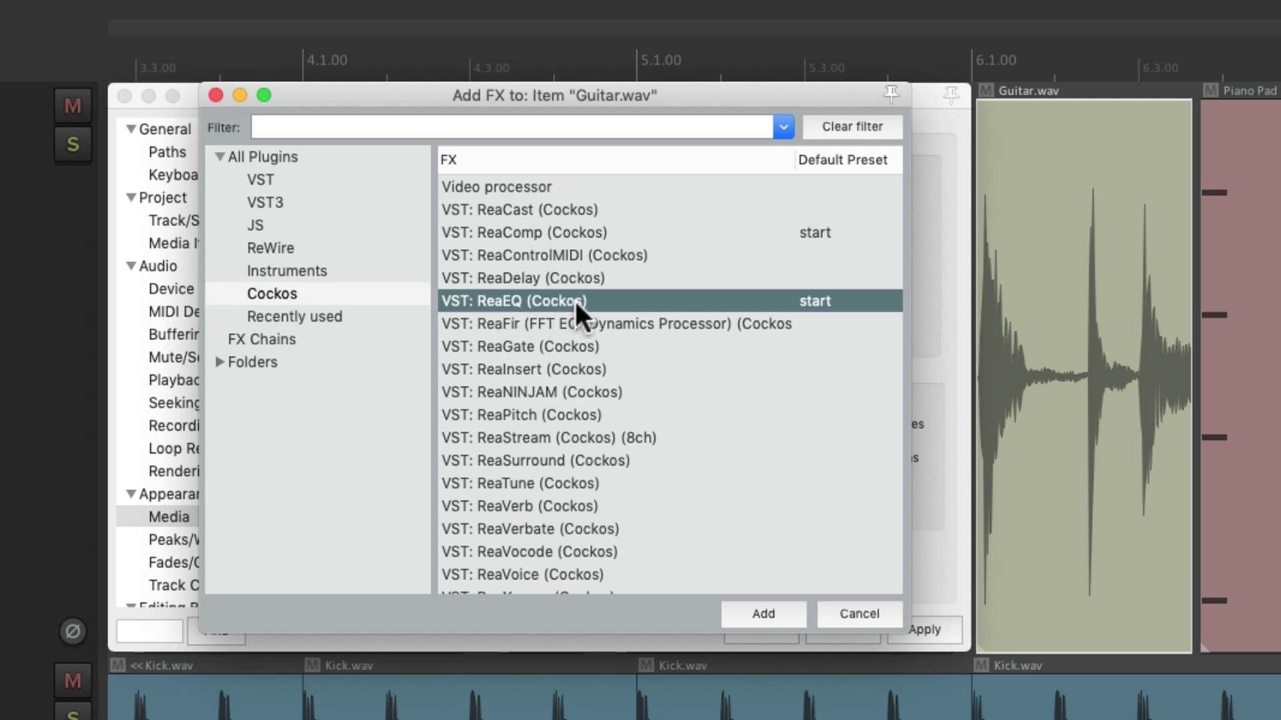
{"action": "double_click", "coordinate": [574, 299]}
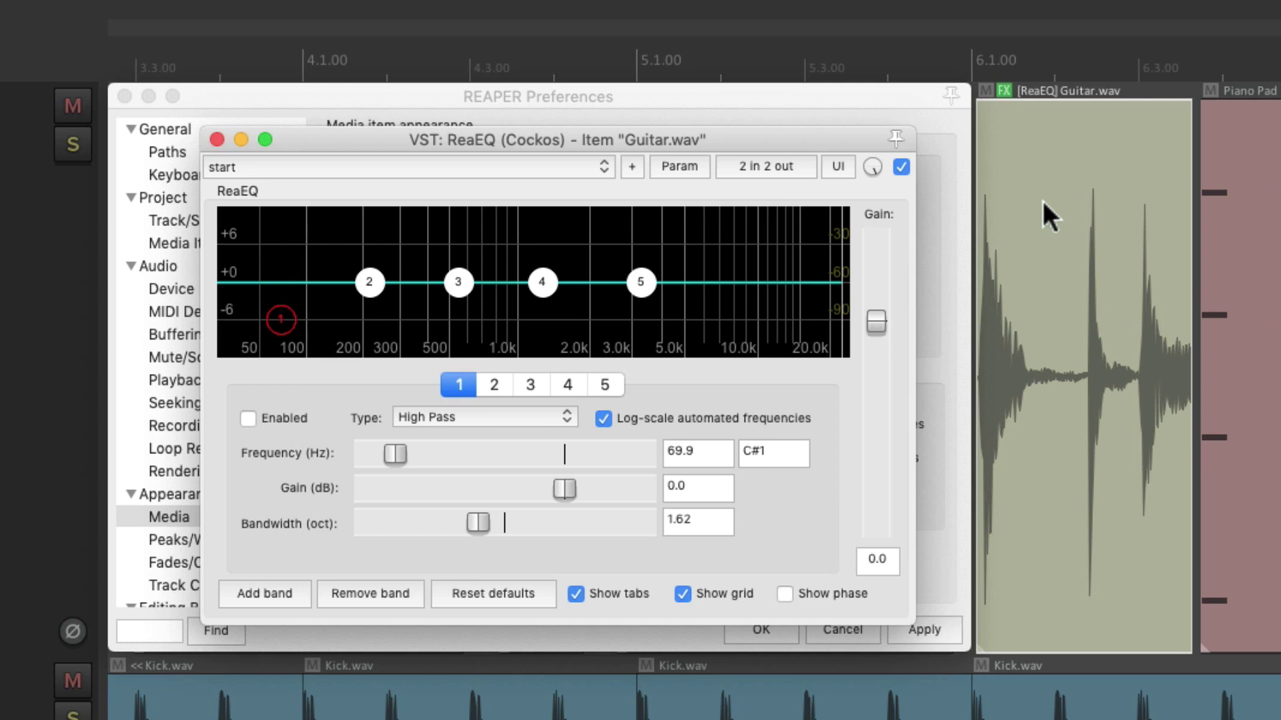
{"action": "key", "text": "Escape"}
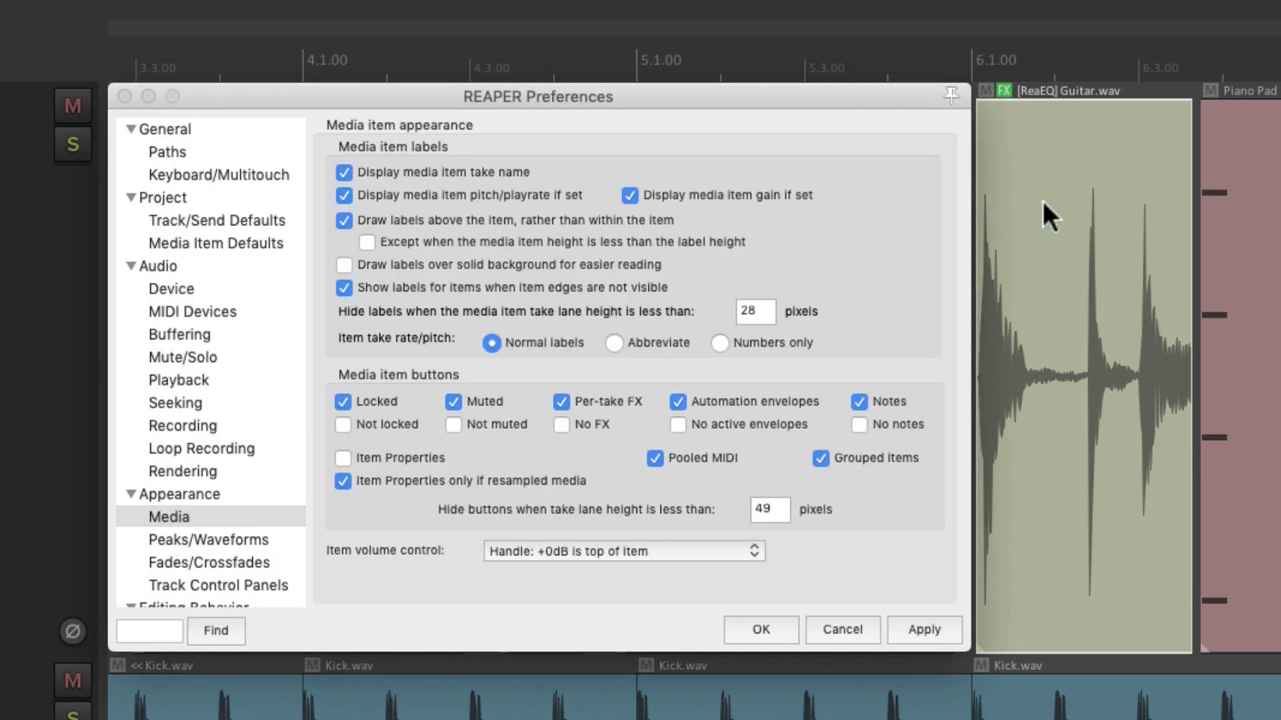
Open the ReaEQ window from the FX button of Guitar.wav at 6.1.00, and close it again.
{"action": "left_click", "coordinate": [1004, 90]}
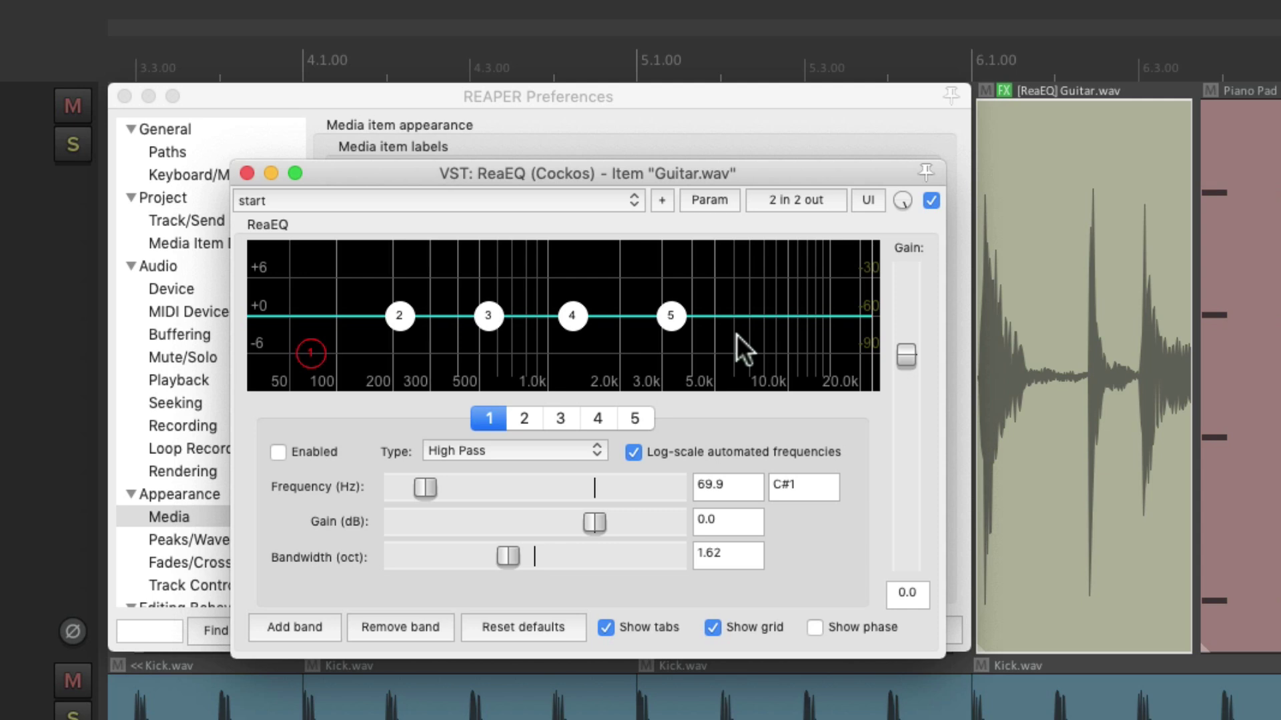
{"action": "left_click", "coordinate": [1006, 90]}
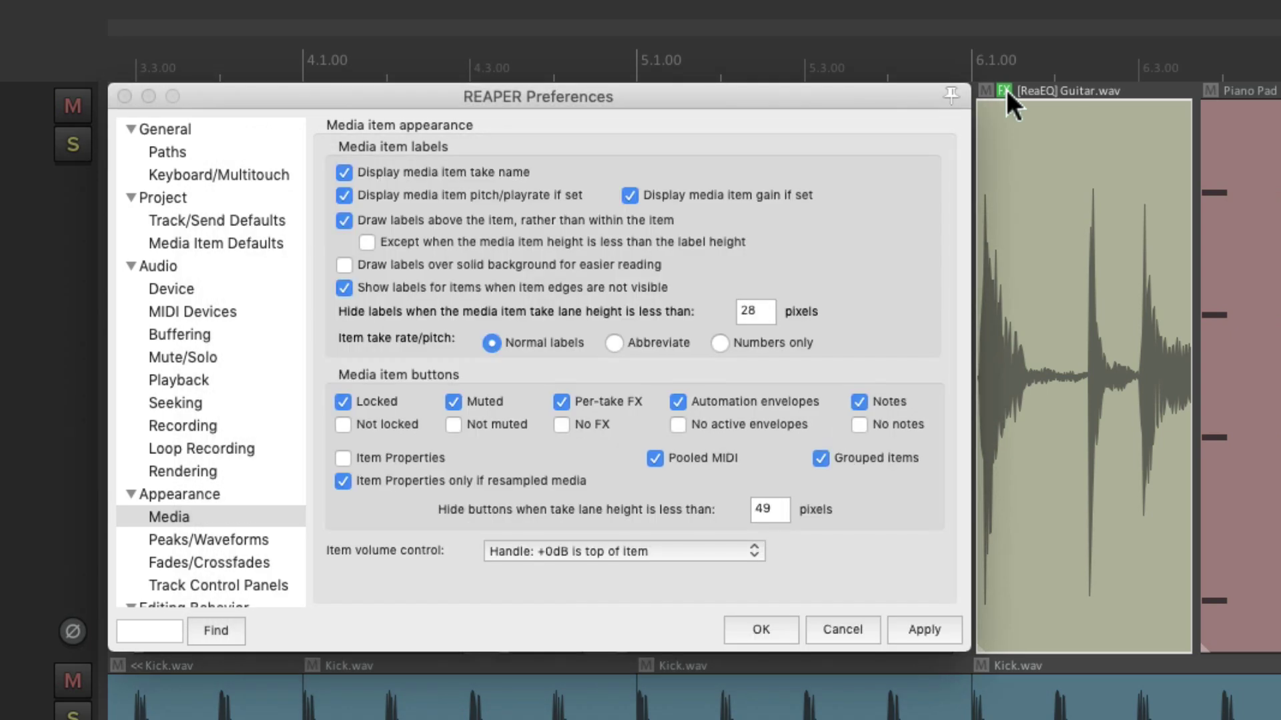
Apply the No FX media item button option, and remove the ReaEQ effect from Guitar.wav with its FX button.
{"action": "left_click", "coordinate": [562, 424]}
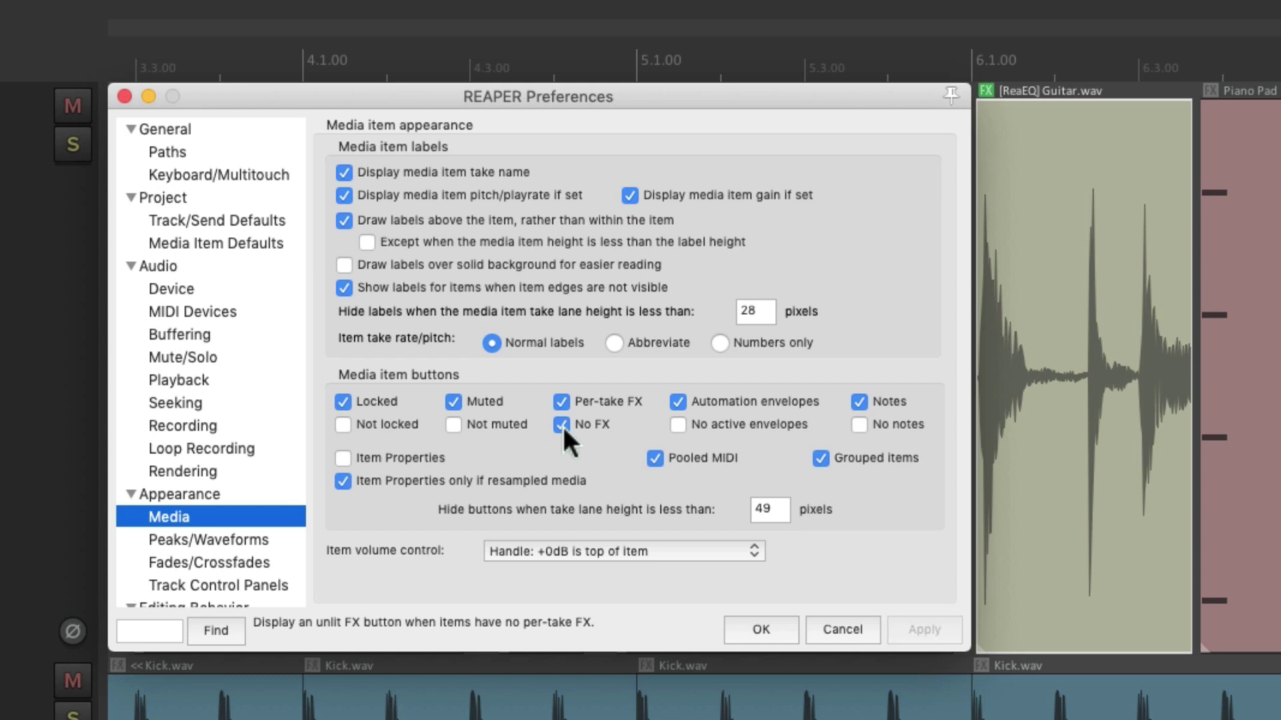
{"action": "left_click", "coordinate": [988, 89], "text": "alt"}
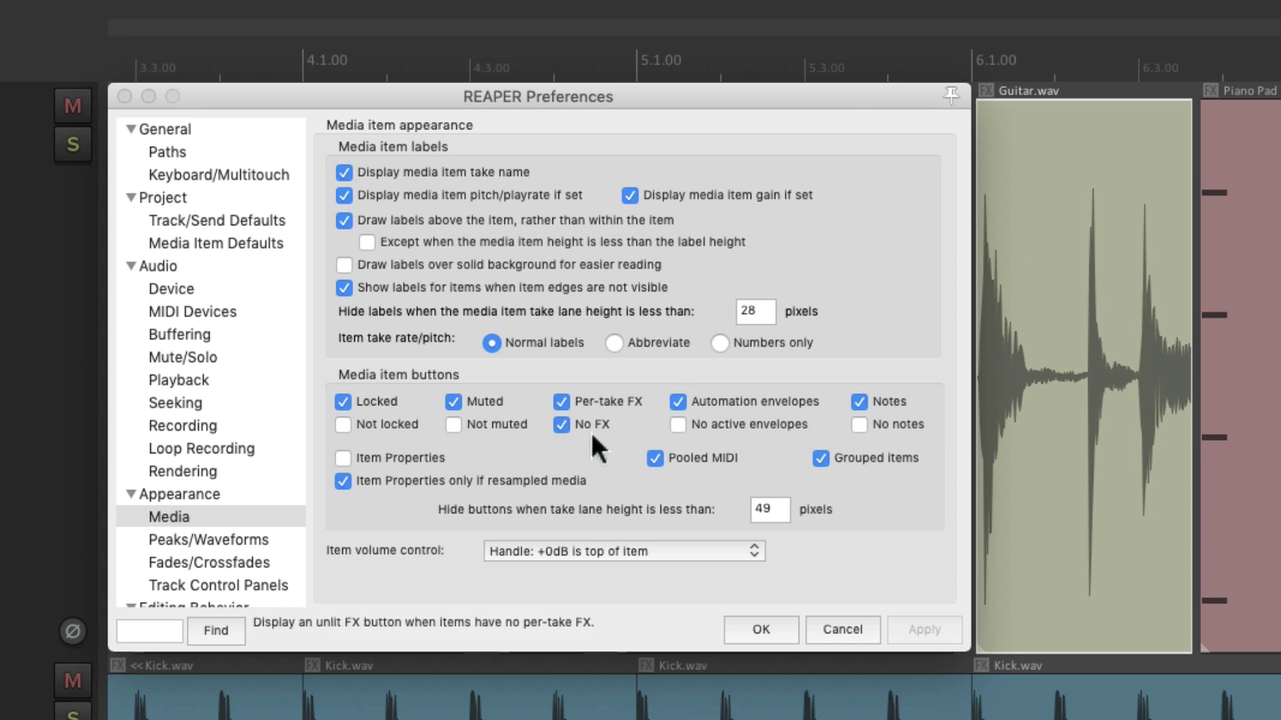
Open and dismiss the effect browser from the unlit FX button of Guitar.wav, and turn off the No FX option.
{"action": "left_click", "coordinate": [987, 91]}
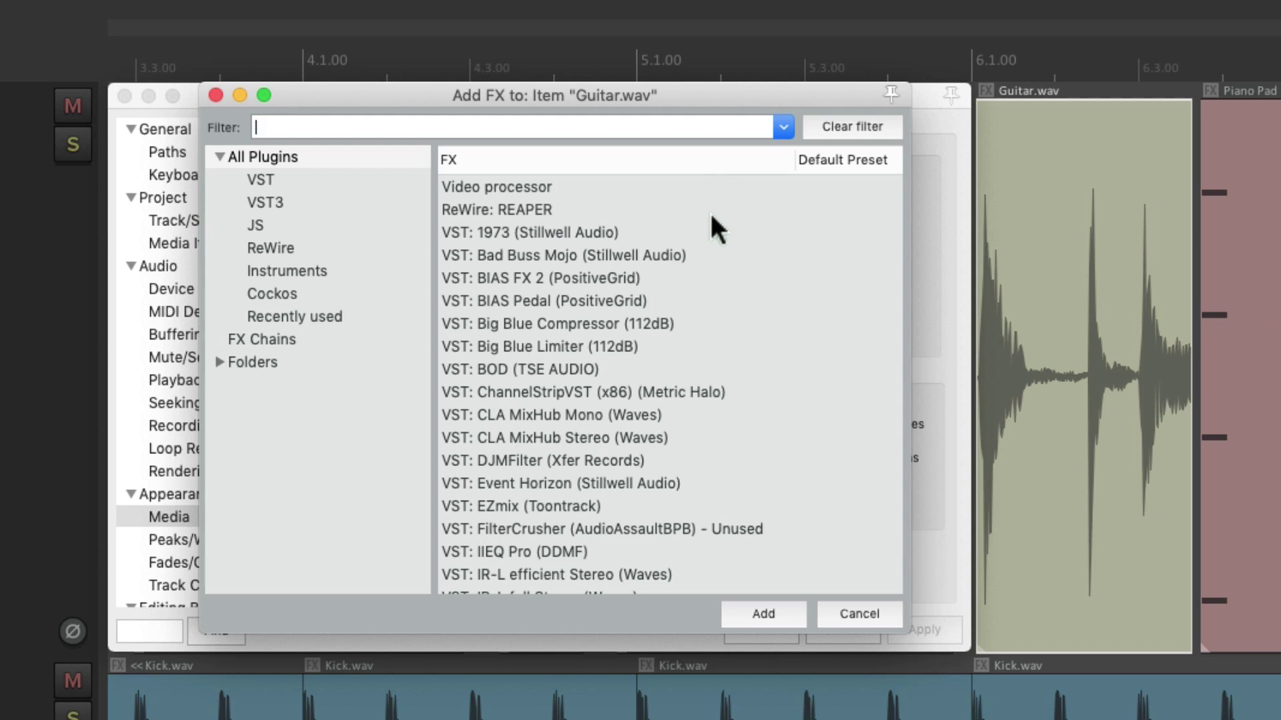
{"action": "key", "text": "Escape"}
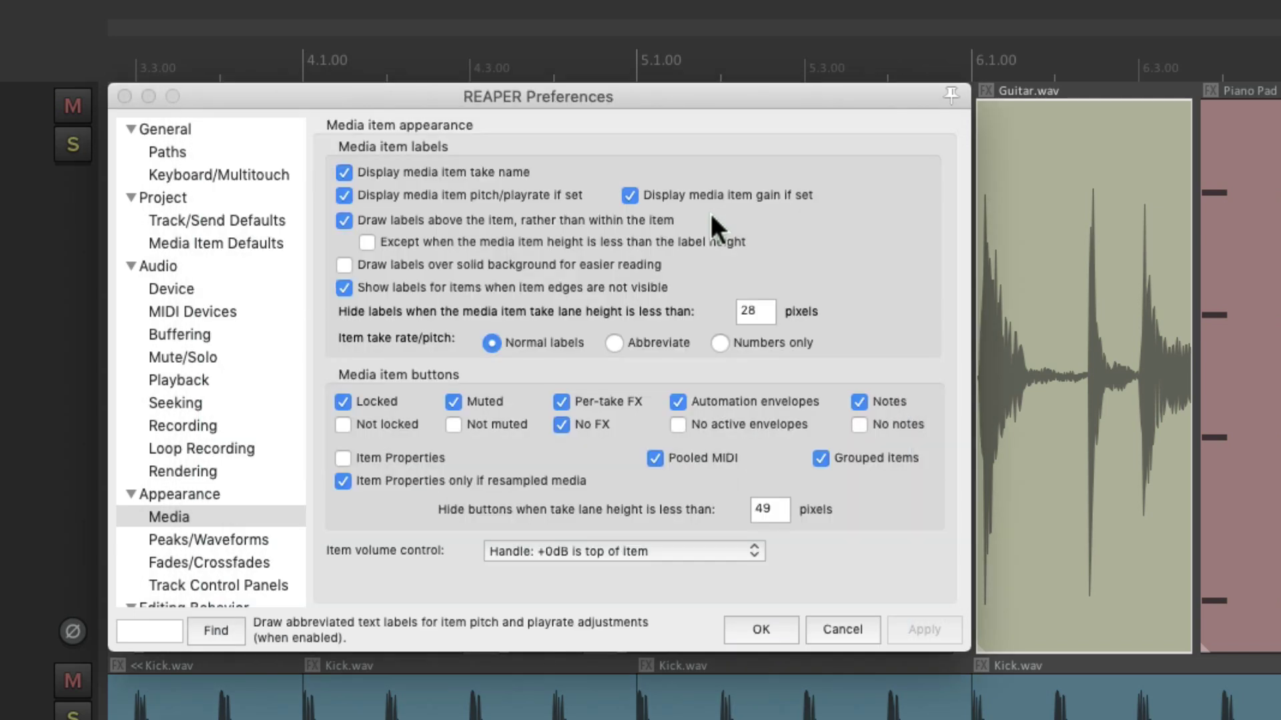
{"action": "left_click", "coordinate": [562, 425]}
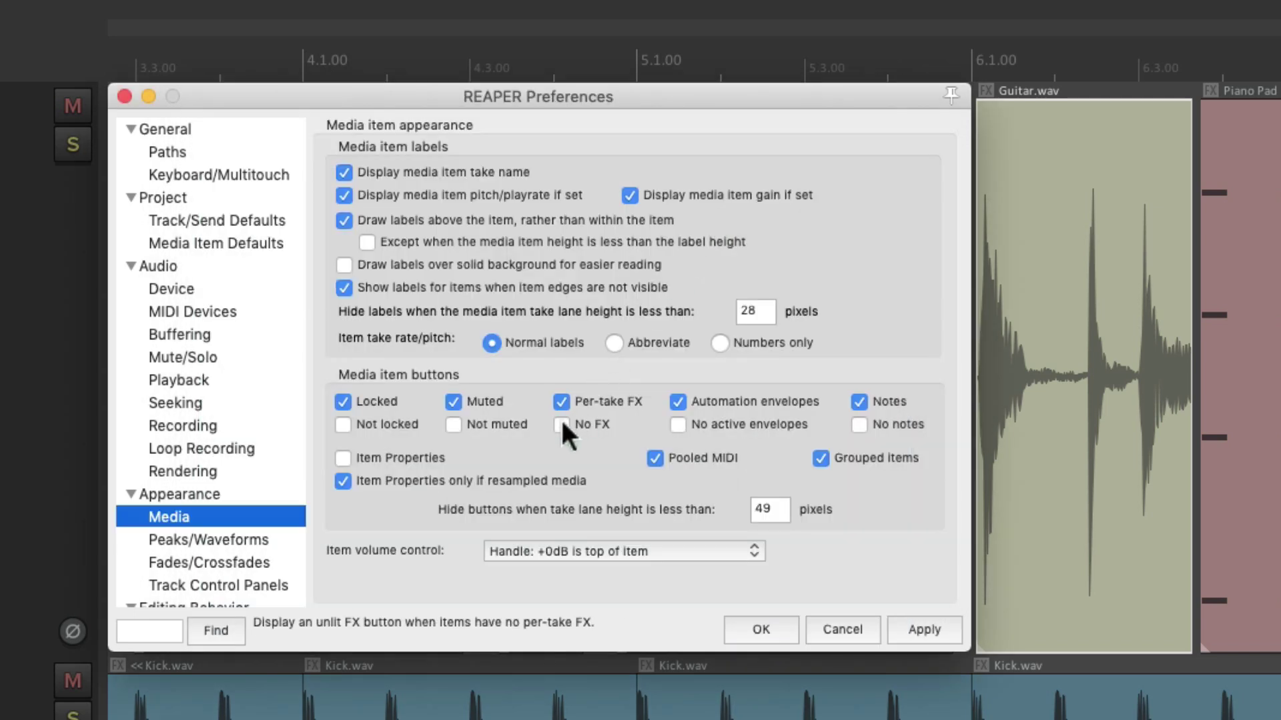
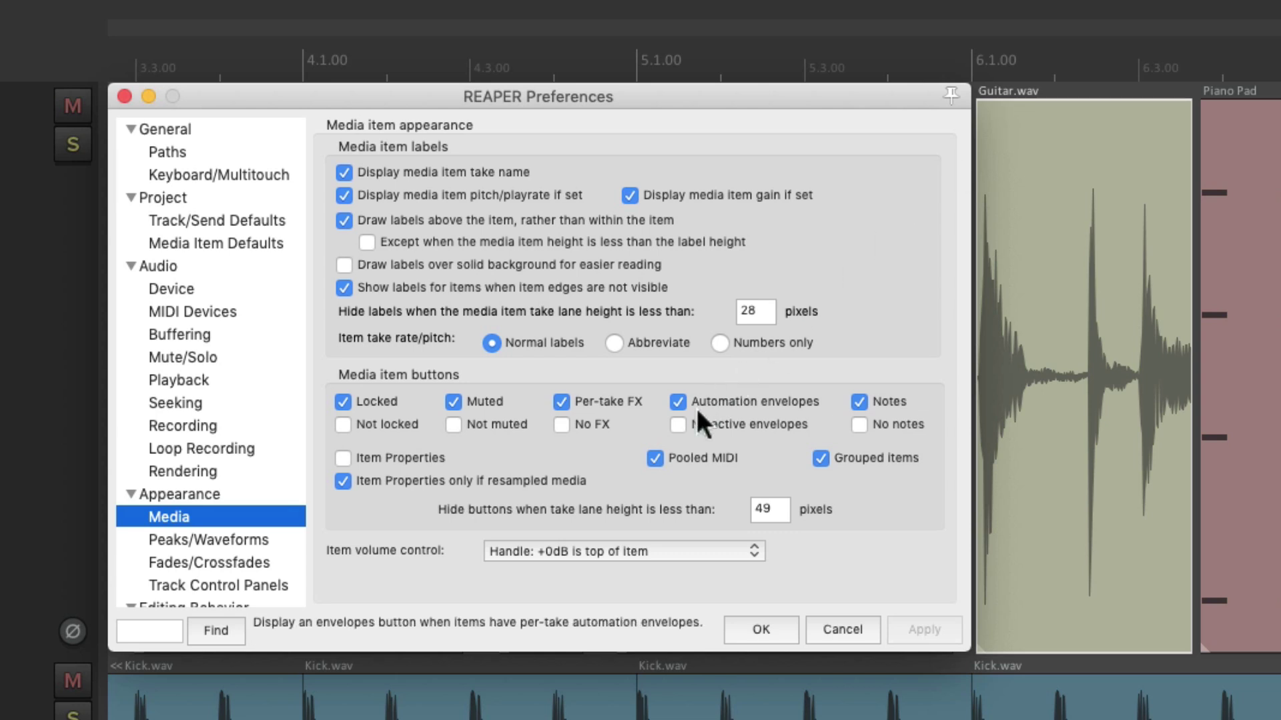
Activate the Volume, Pan and Mute take envelopes on Guitar.wav at 6.1.00 and close the envelopes window.
{"action": "right_click", "coordinate": [1031, 142]}
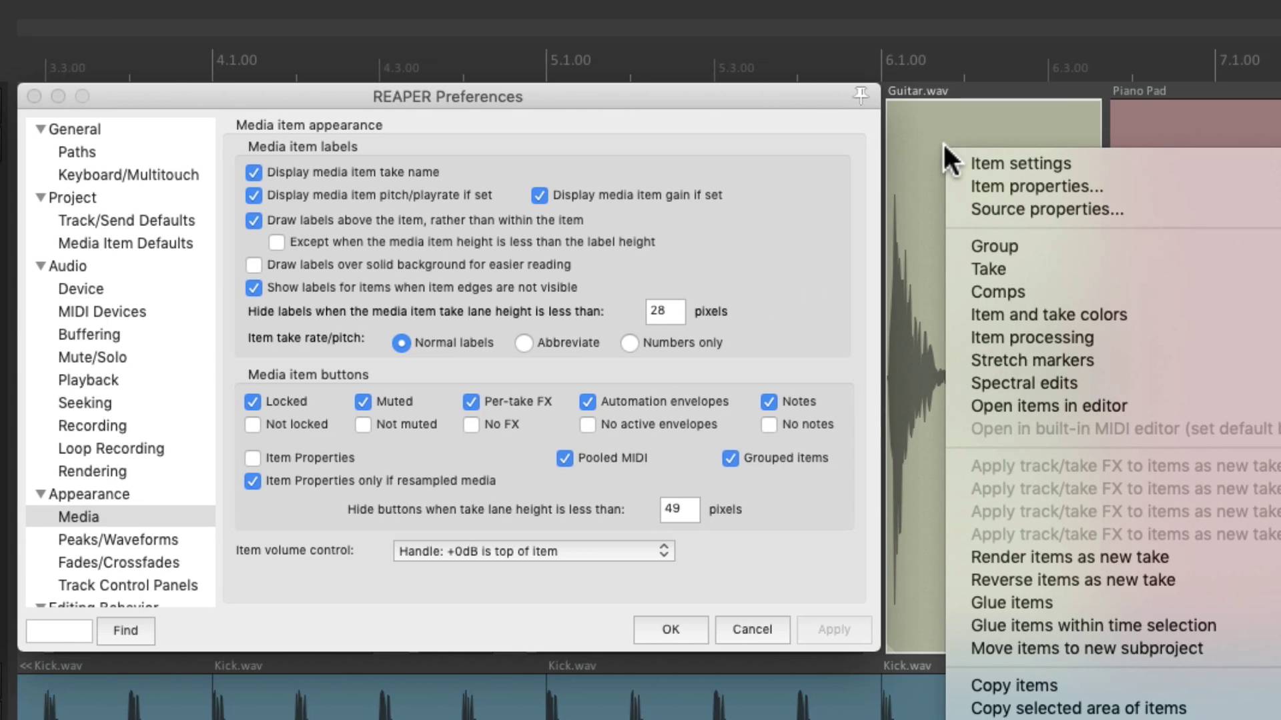
{"action": "mouse_move", "coordinate": [1056, 270]}
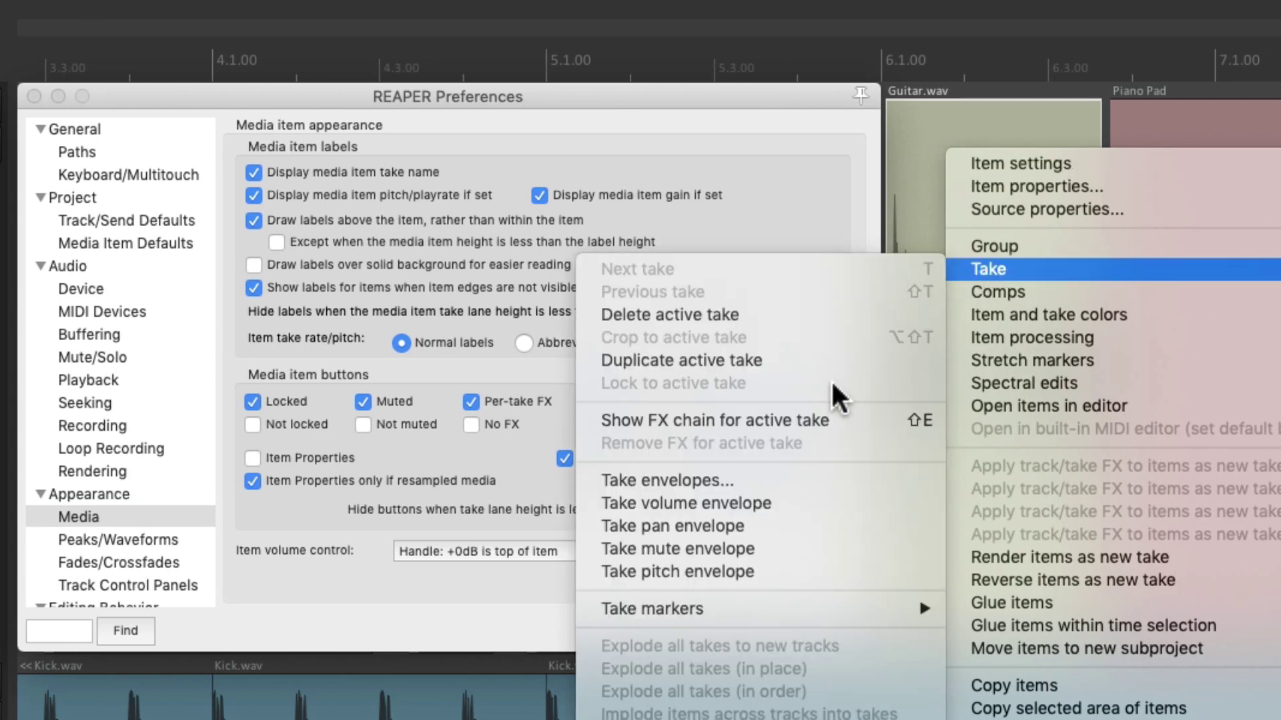
{"action": "left_click", "coordinate": [805, 471]}
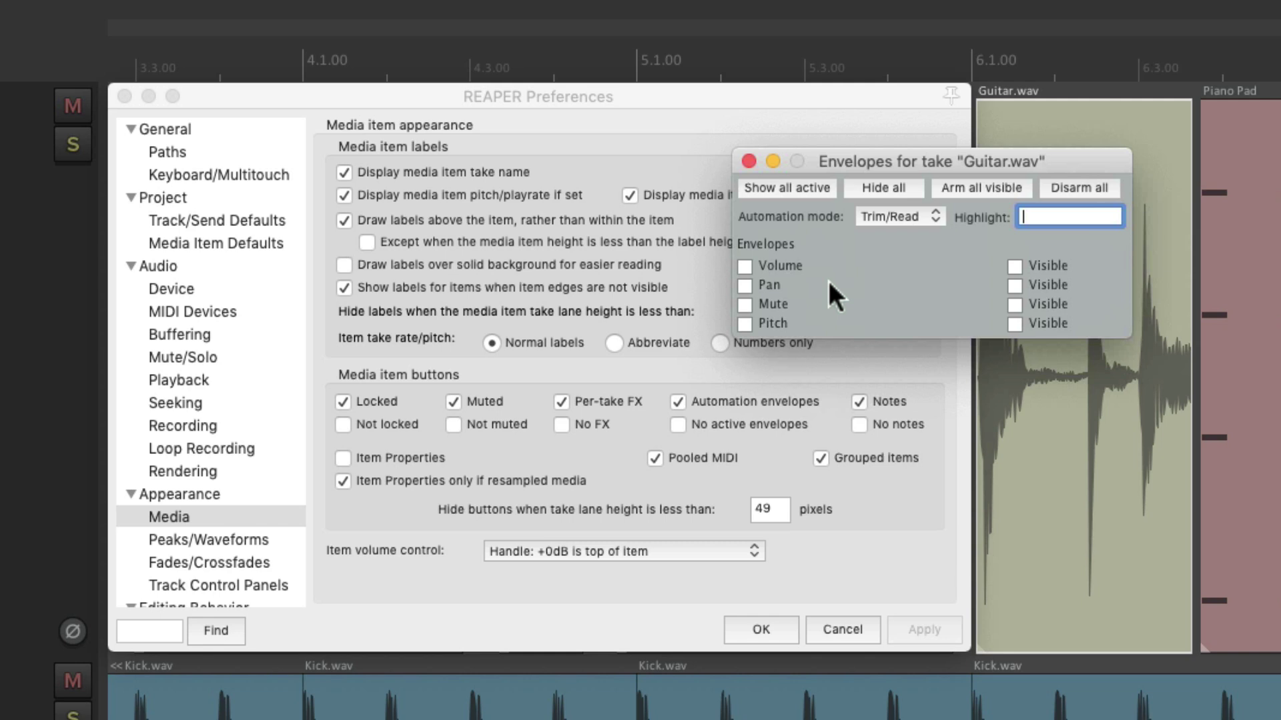
{"action": "left_click", "coordinate": [745, 266]}
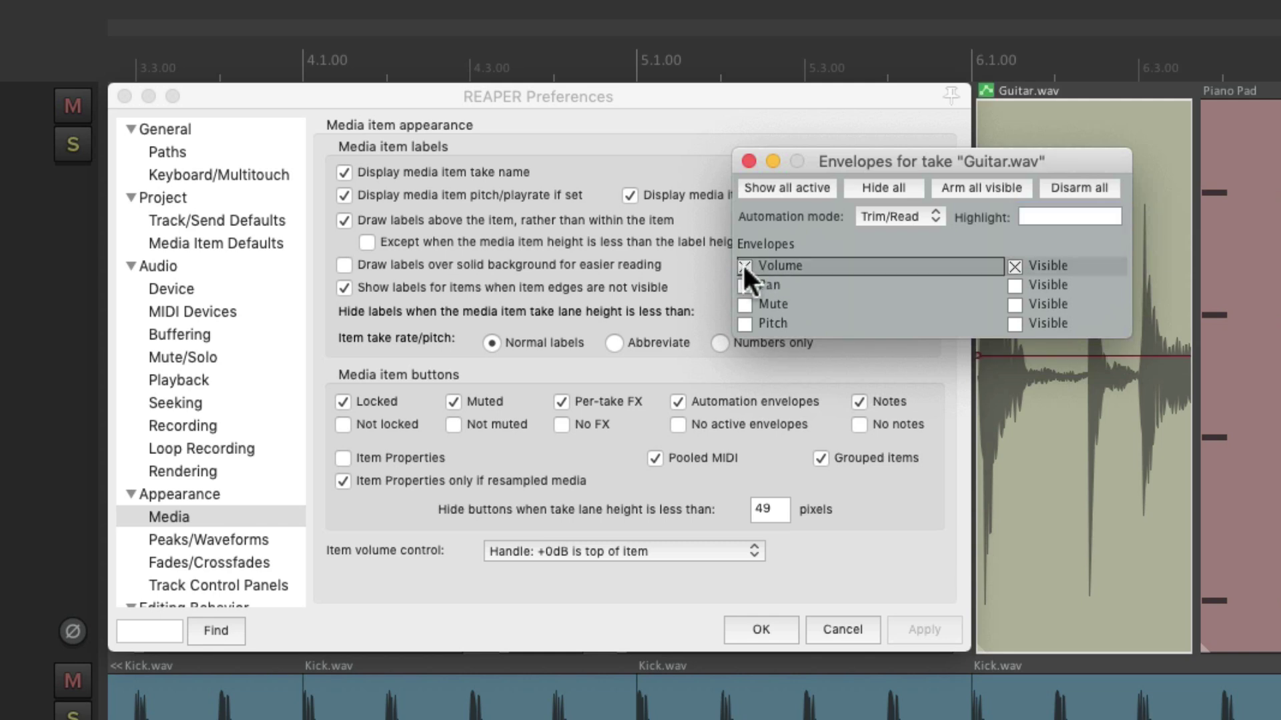
{"action": "left_click", "coordinate": [745, 285]}
{"action": "left_click", "coordinate": [744, 305]}
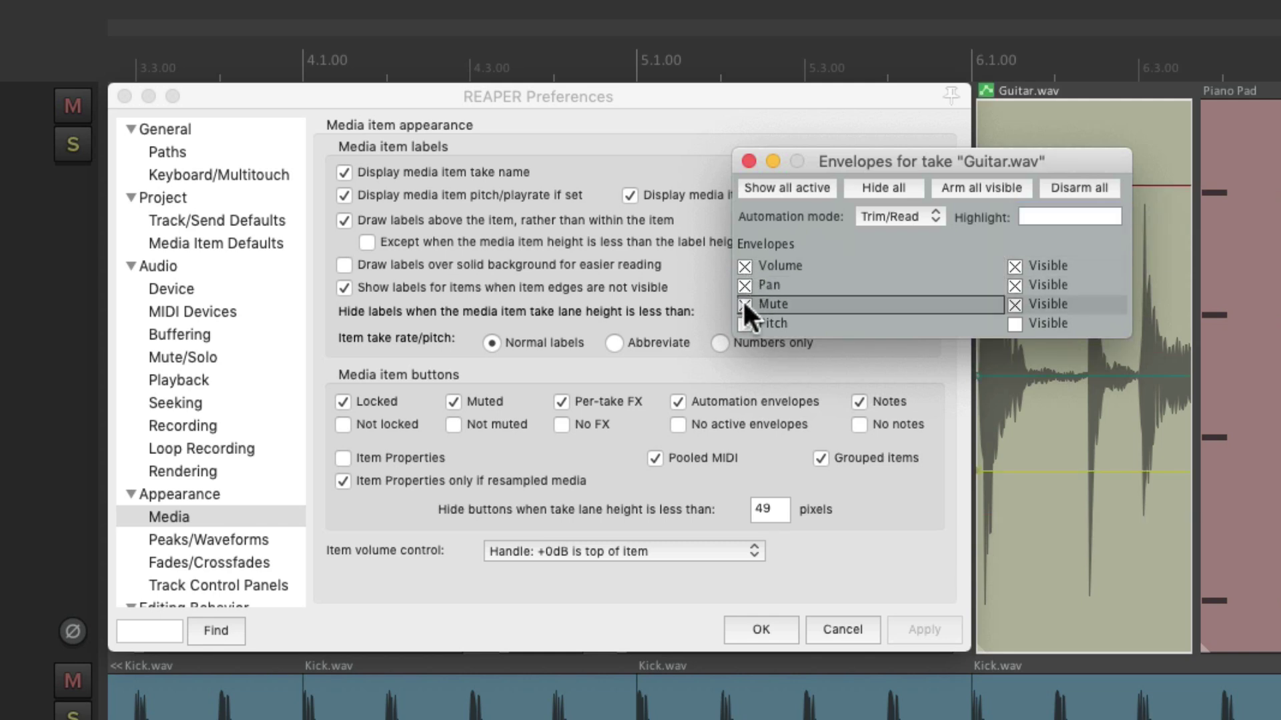
{"action": "left_click", "coordinate": [750, 161]}
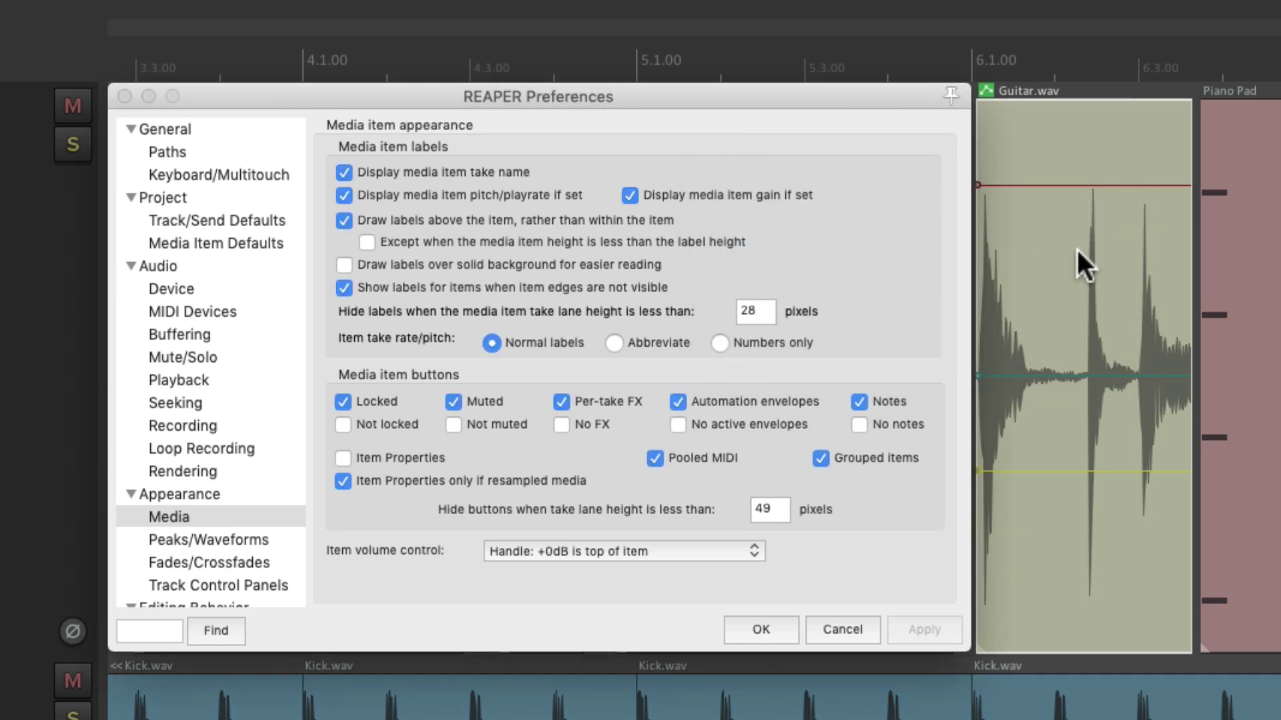
Reopen the take envelopes from the Guitar.wav envelope button, toggle Pitch on and off, and deactivate Mute and Pan.
{"action": "left_click", "coordinate": [986, 92]}
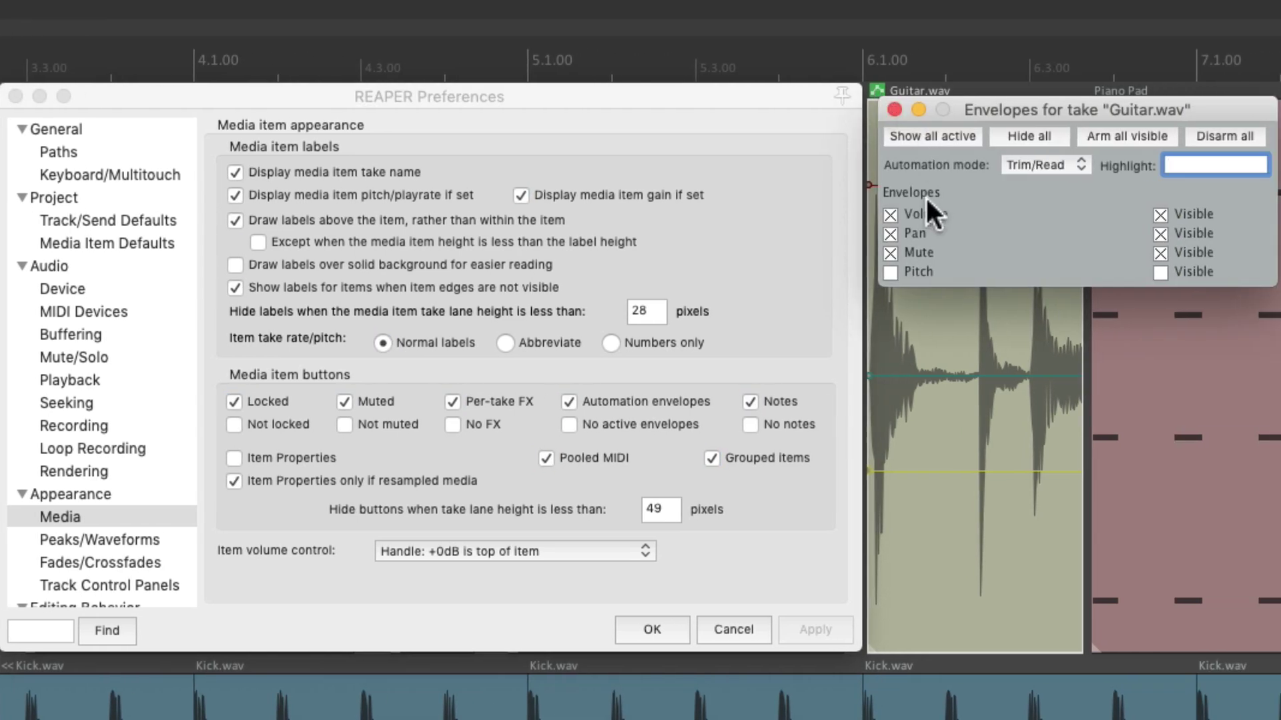
{"action": "left_click", "coordinate": [890, 272]}
{"action": "left_click", "coordinate": [890, 272]}
{"action": "left_click", "coordinate": [891, 255]}
{"action": "left_click", "coordinate": [892, 234]}
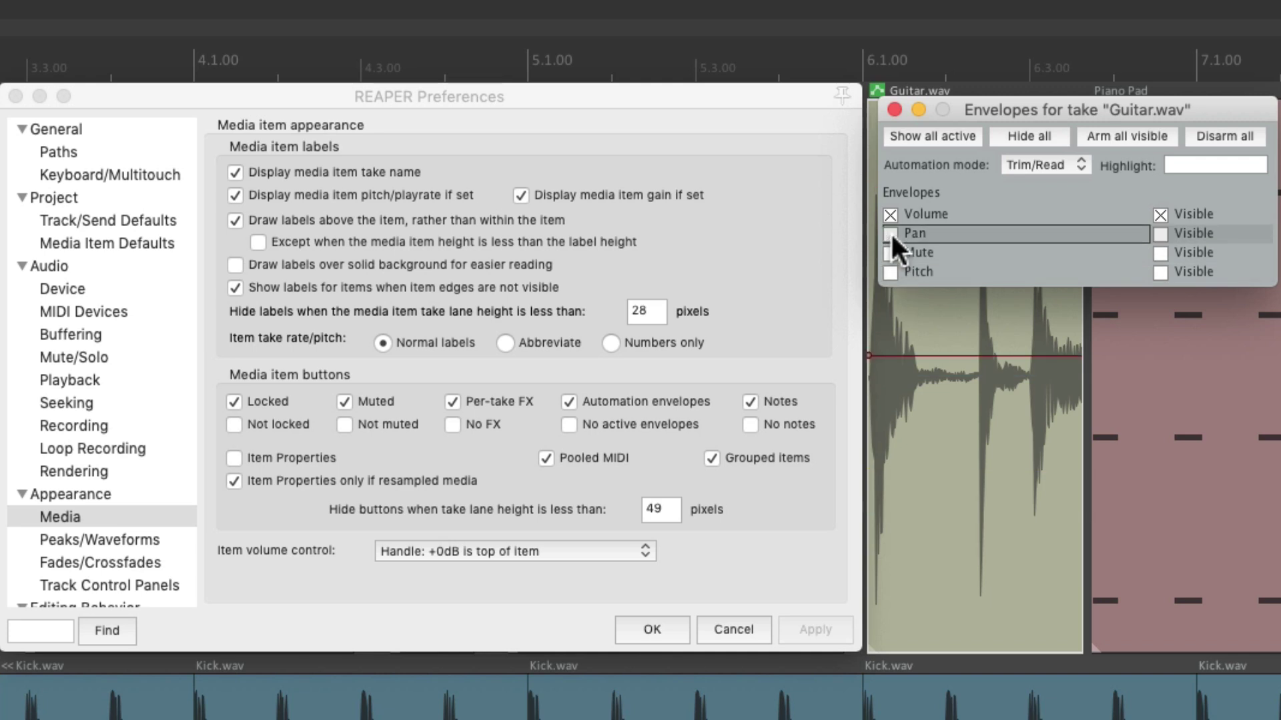
{"action": "left_click", "coordinate": [894, 109]}
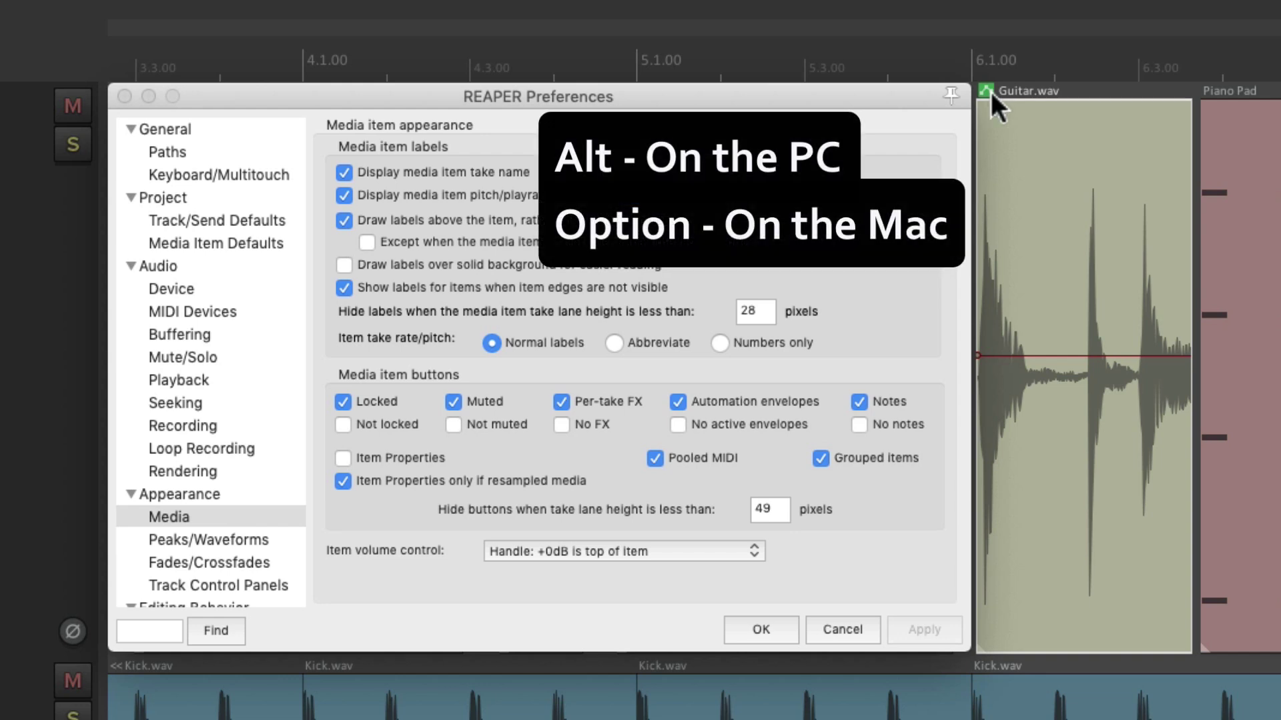
Remove the remaining volume envelope with the Guitar.wav envelope button, and switch the No active envelopes option on and off.
{"action": "left_click", "coordinate": [991, 90], "text": "alt"}
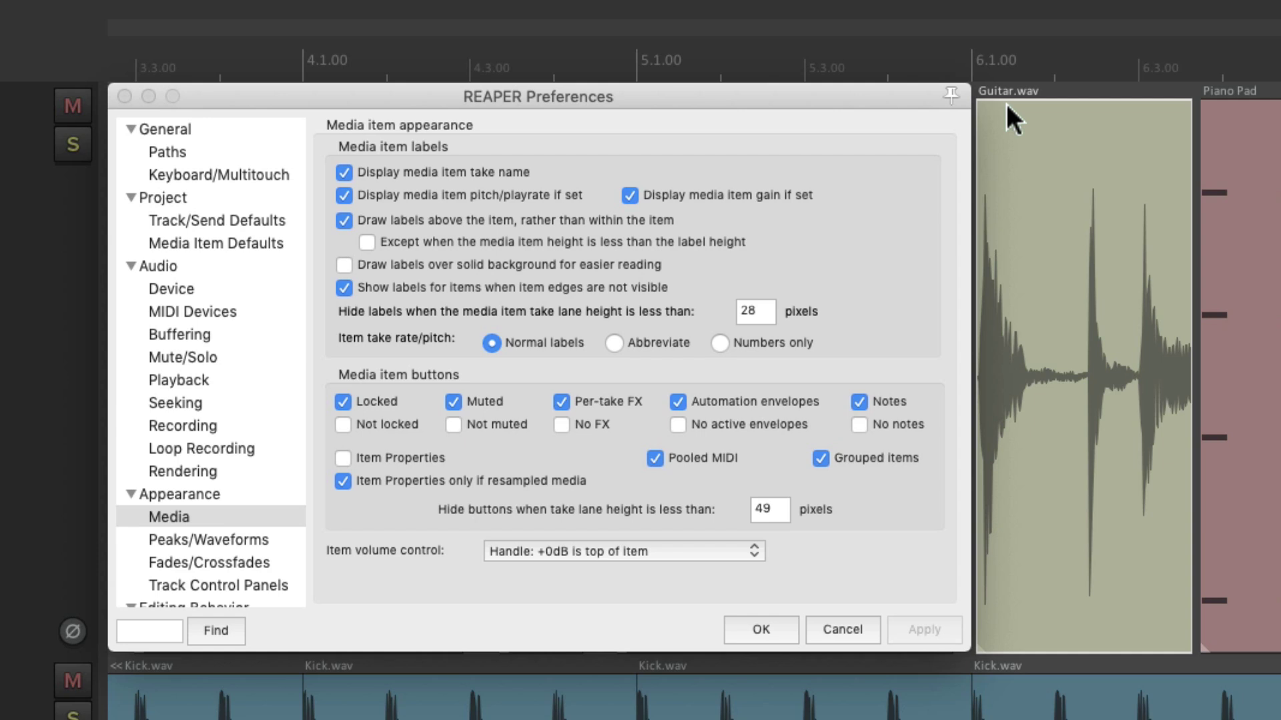
{"action": "left_click", "coordinate": [678, 425]}
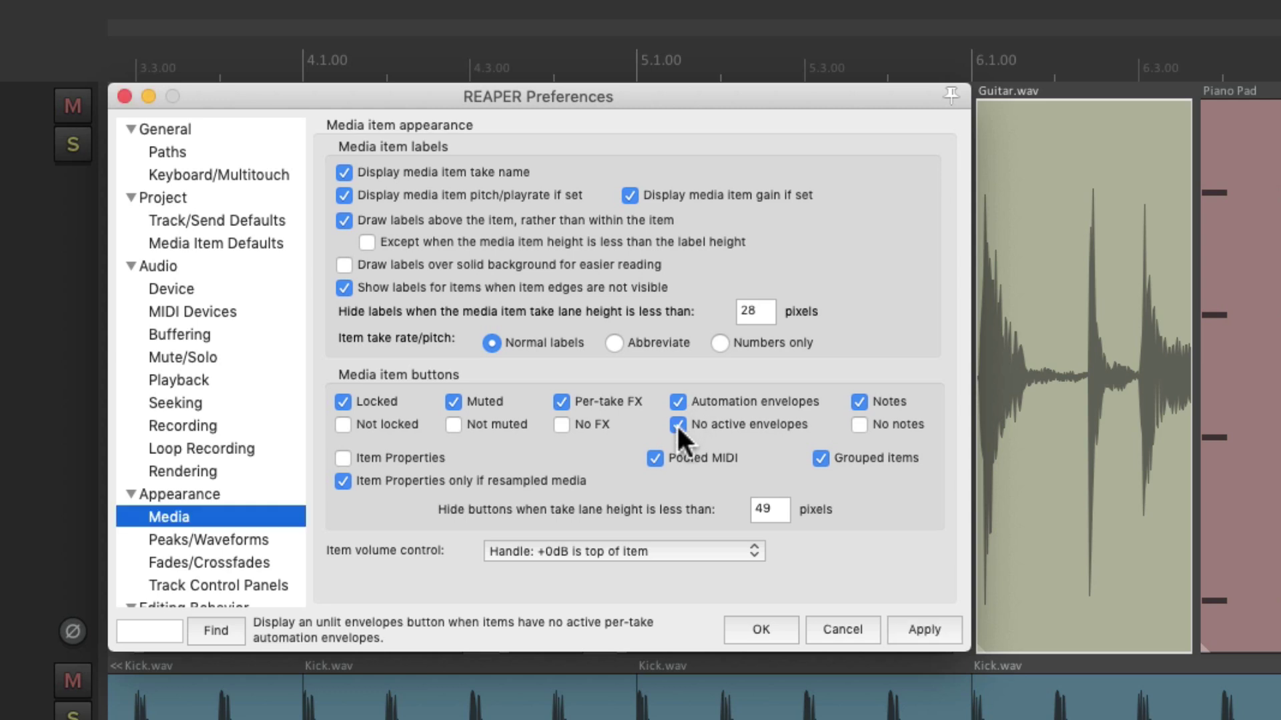
{"action": "left_click", "coordinate": [678, 425]}
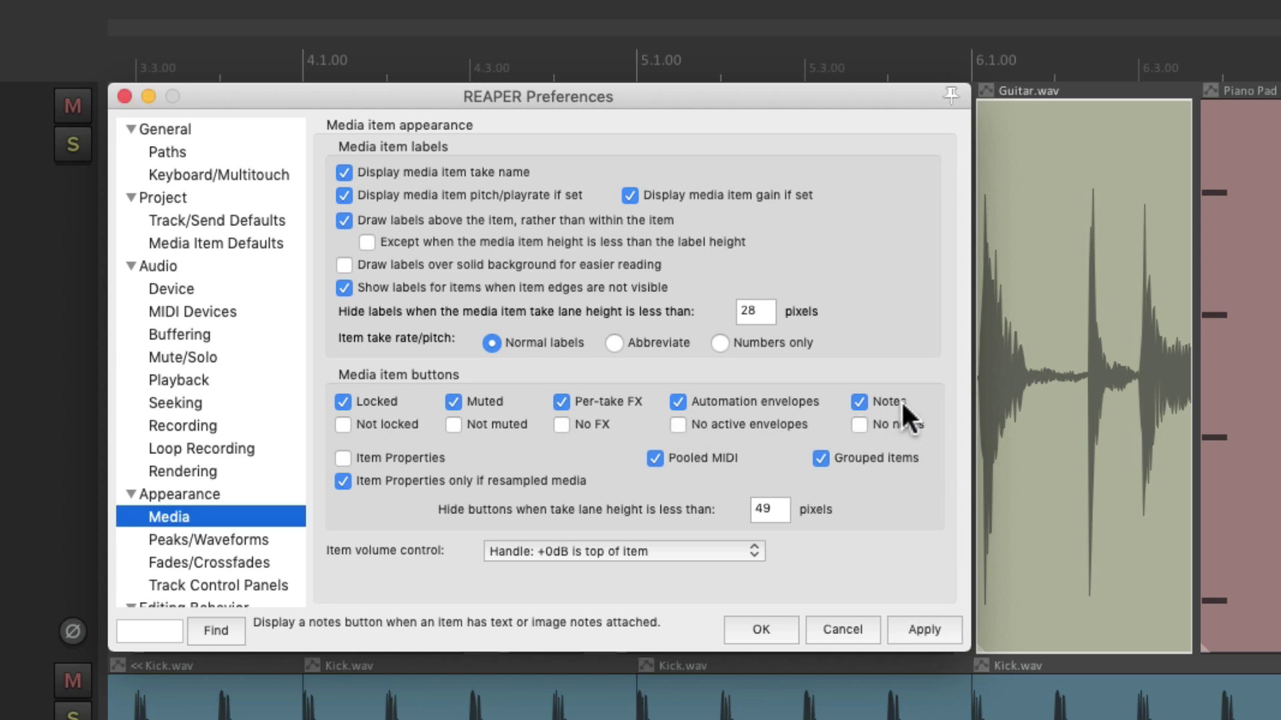
Add the item note "Keeper" to Guitar.wav at 6.1.00.
{"action": "right_click", "coordinate": [1031, 139]}
{"action": "mouse_move", "coordinate": [1038, 160]}
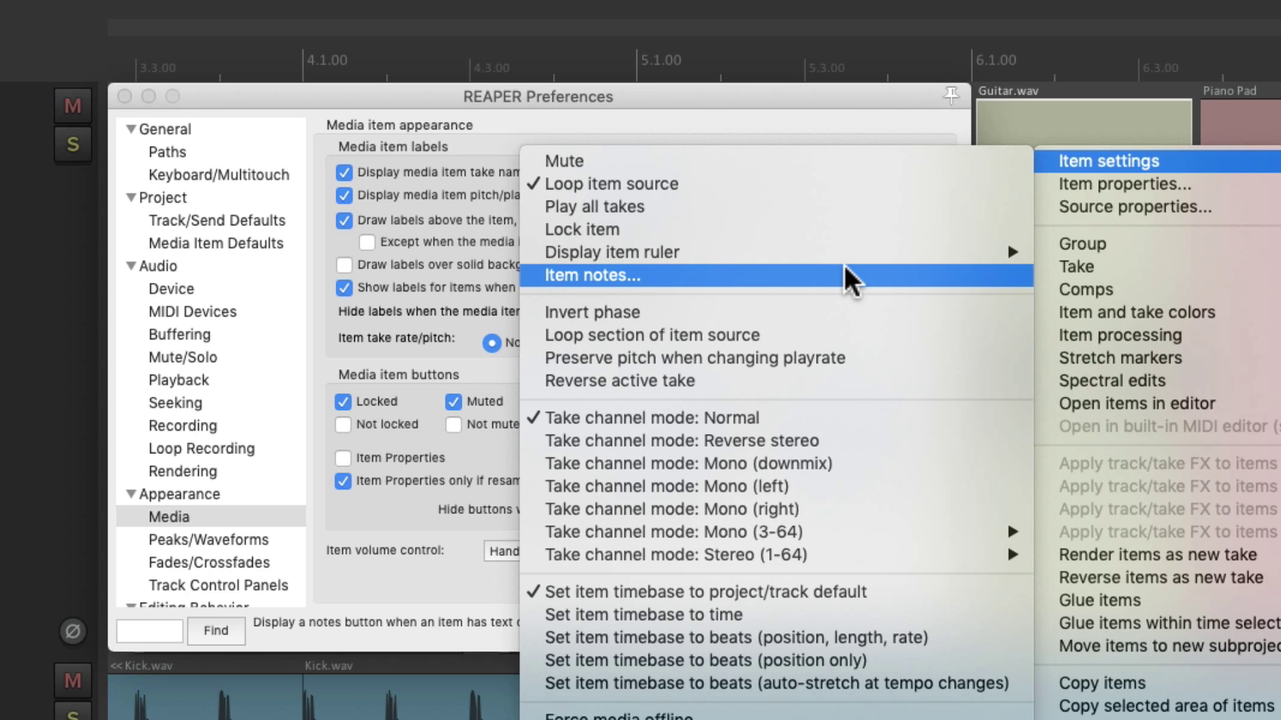
{"action": "left_click", "coordinate": [844, 275]}
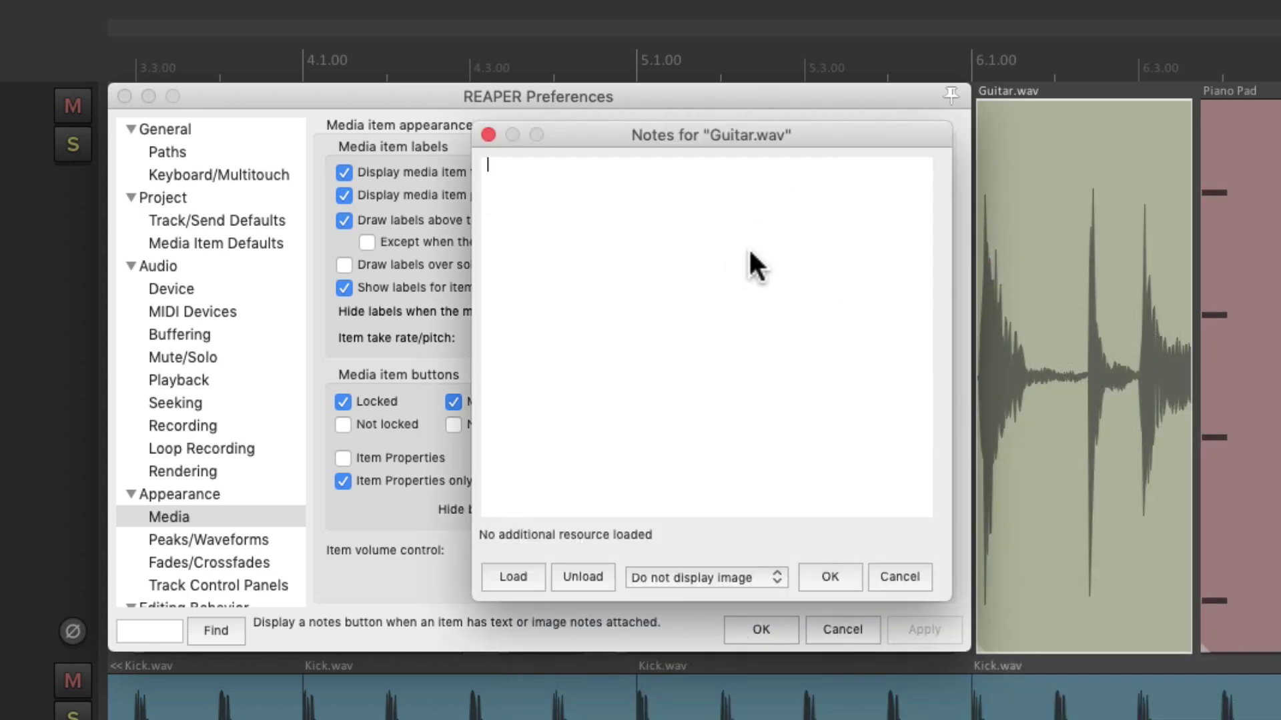
{"action": "type", "text": "Ke"}
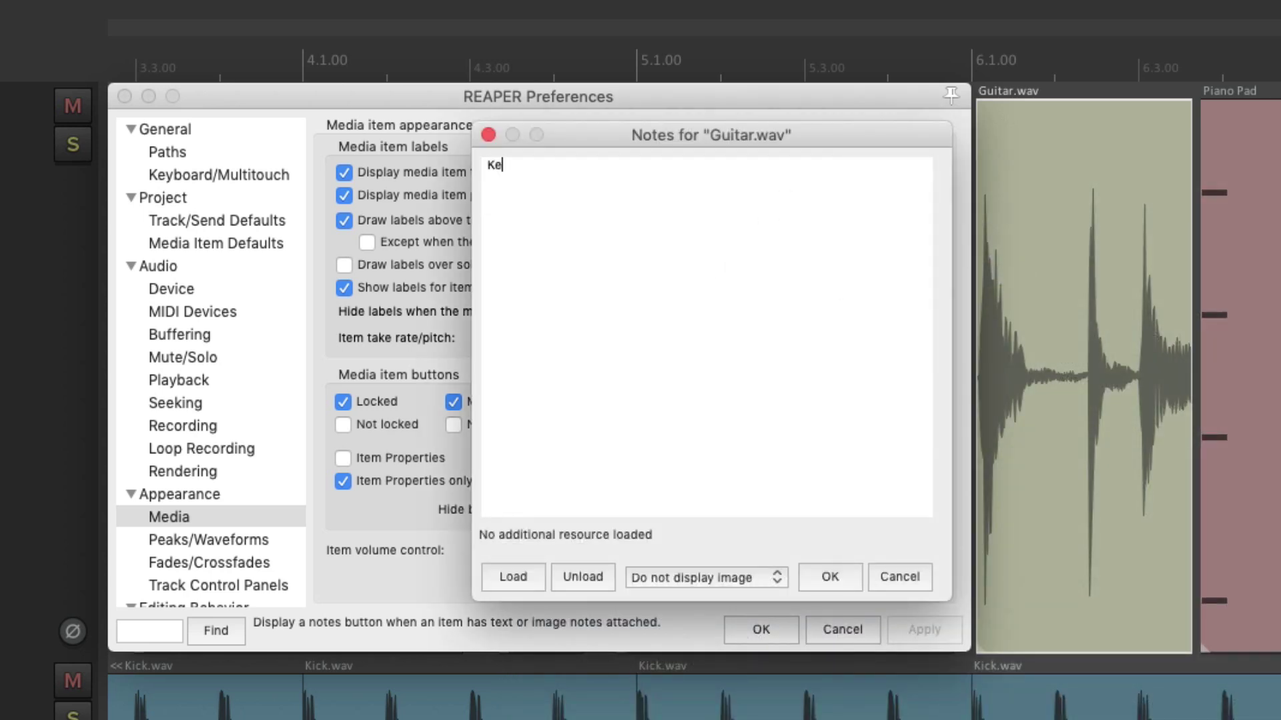
{"action": "type", "text": "eper"}
{"action": "left_click", "coordinate": [830, 576]}
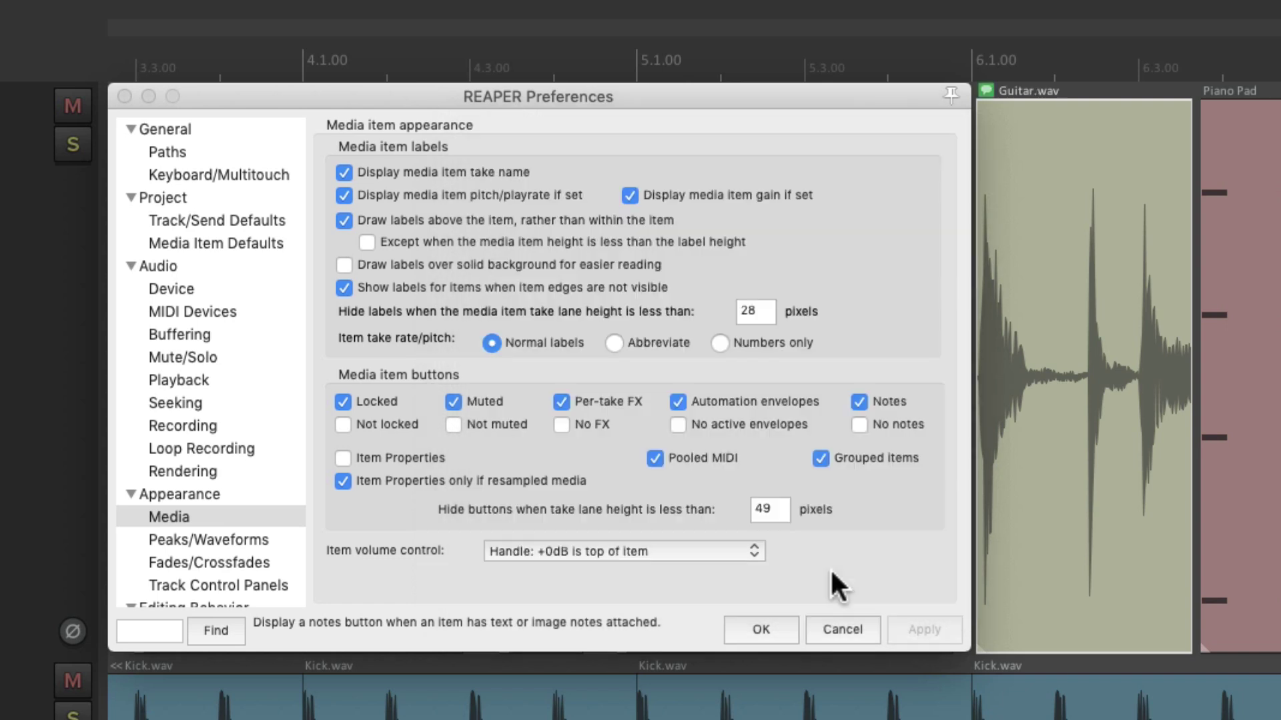
Open the item notes from the Guitar.wav notes button and delete the note text.
{"action": "left_click", "coordinate": [986, 90]}
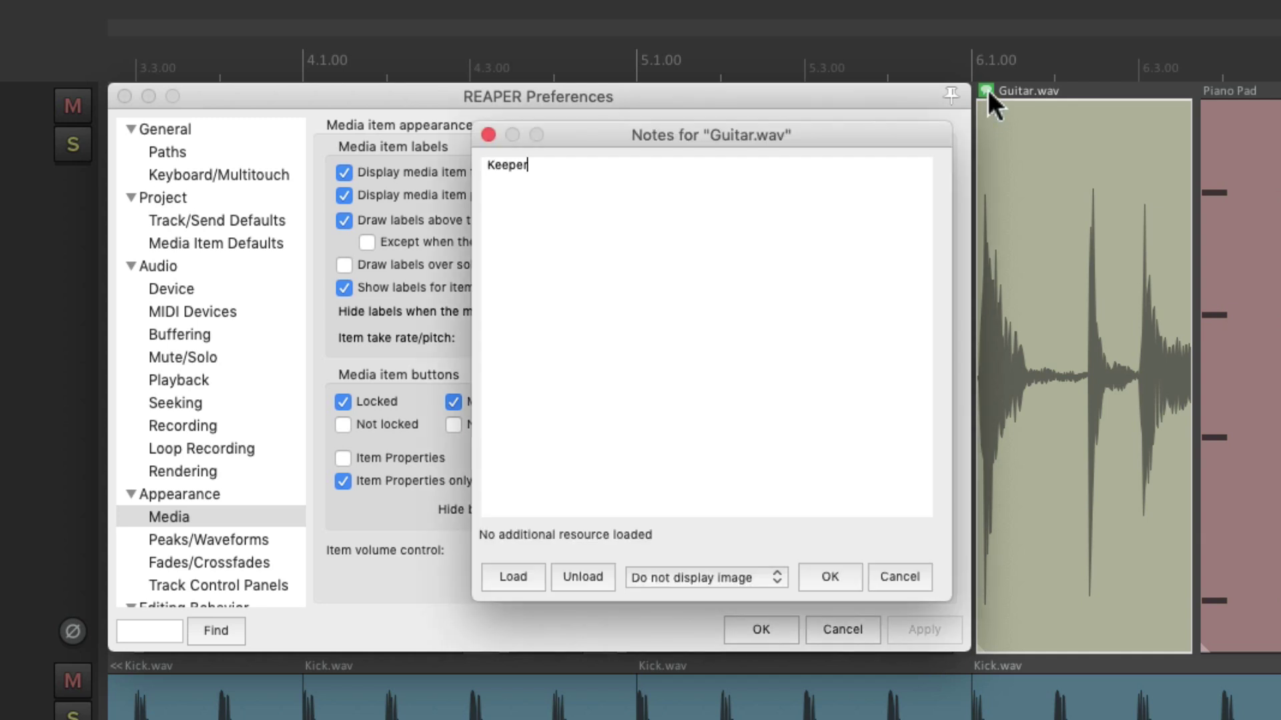
{"action": "key", "text": "super+a"}
{"action": "key", "text": "BackSpace"}
{"action": "key", "text": "Return"}
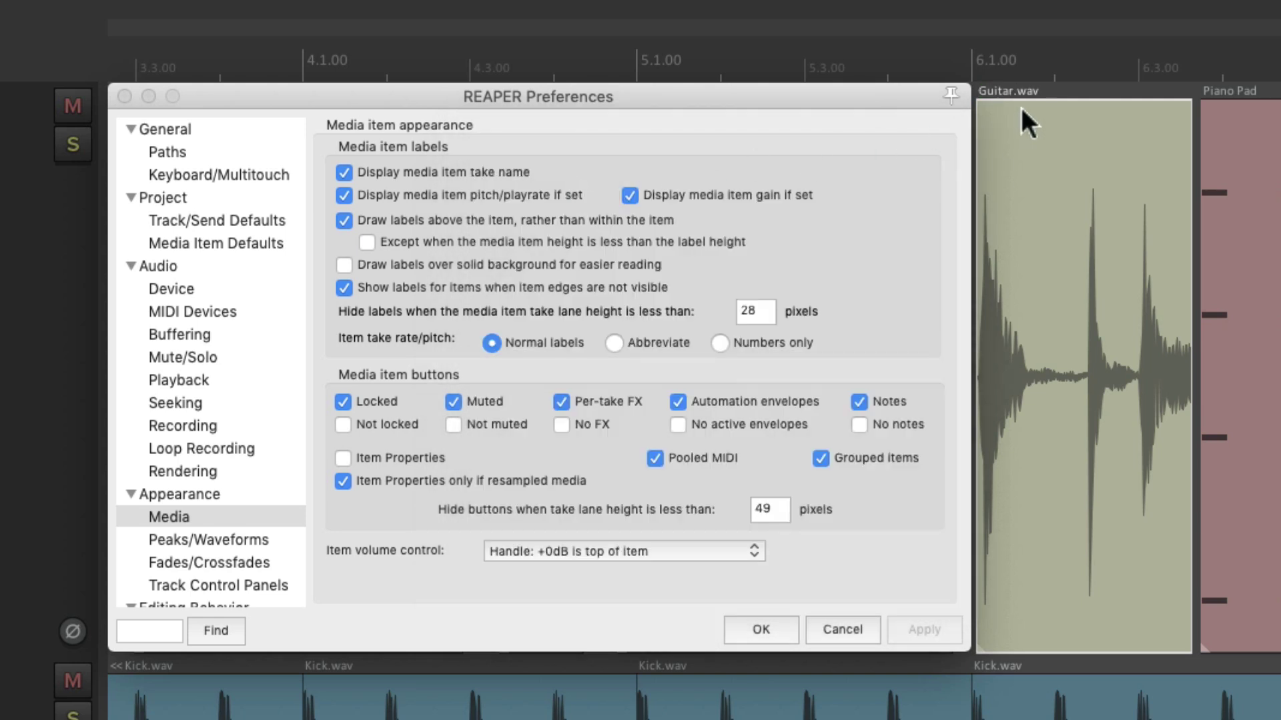
Apply the No notes media item button option, and open and close the empty notes window of Guitar.wav from its button.
{"action": "left_click", "coordinate": [858, 423]}
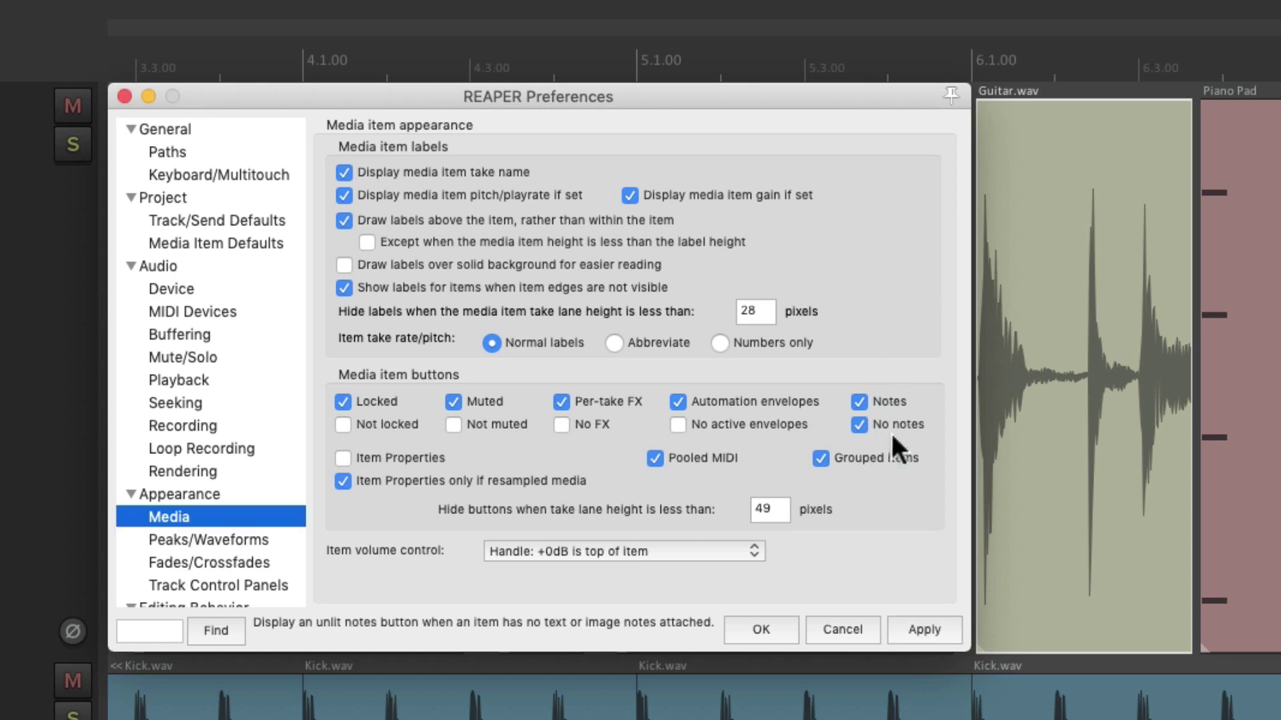
{"action": "left_click", "coordinate": [988, 91]}
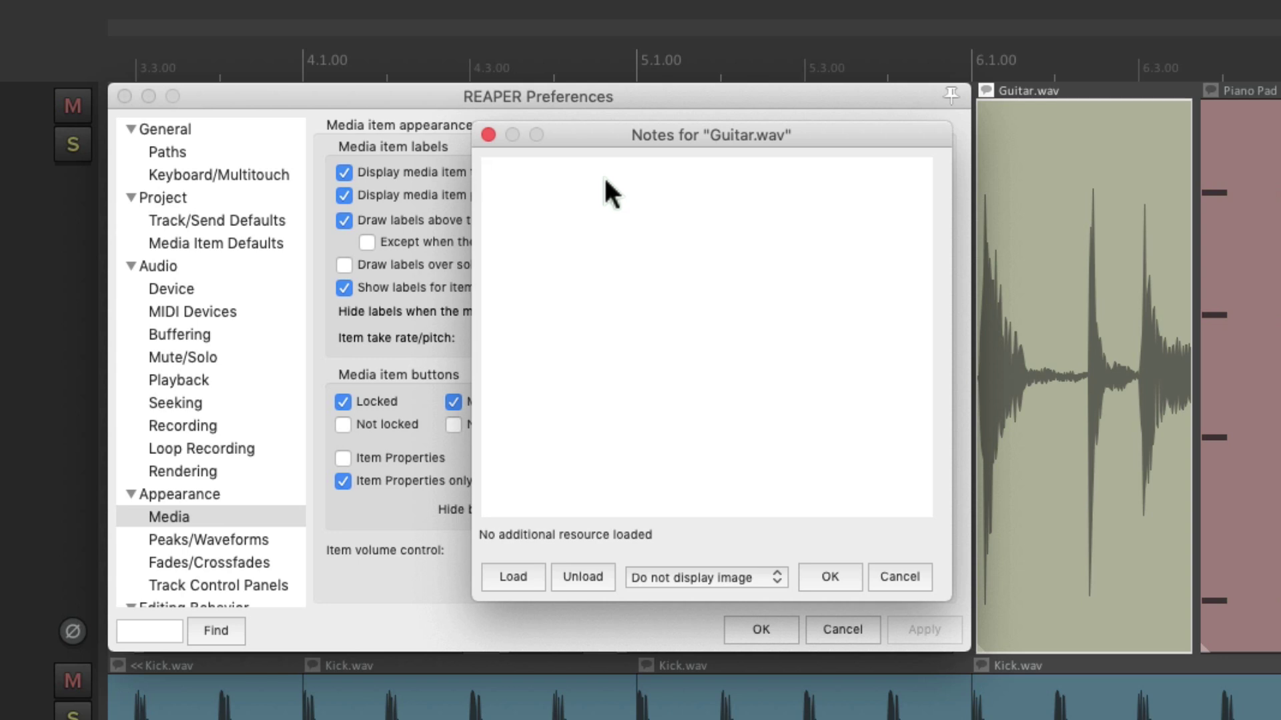
{"action": "key", "text": "Escape"}
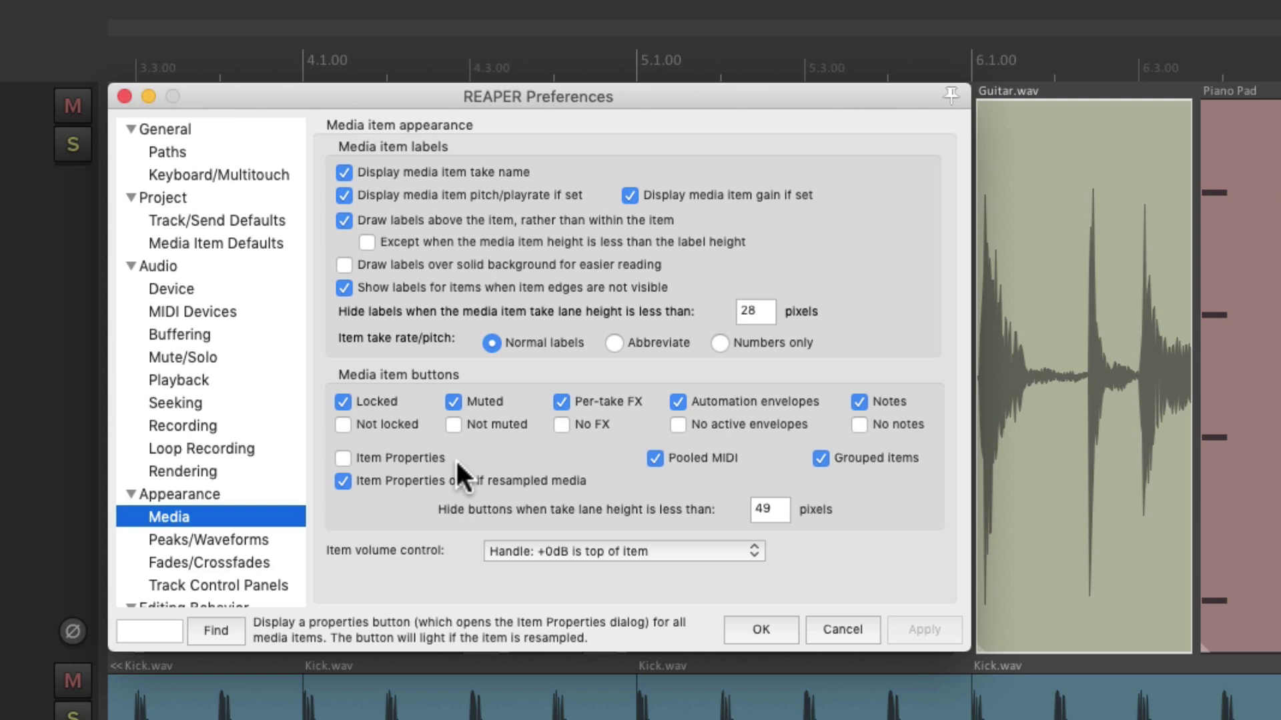
Apply the Item Properties button option, and open and close the Guitar.wav properties window from its new item button.
{"action": "left_click", "coordinate": [344, 459]}
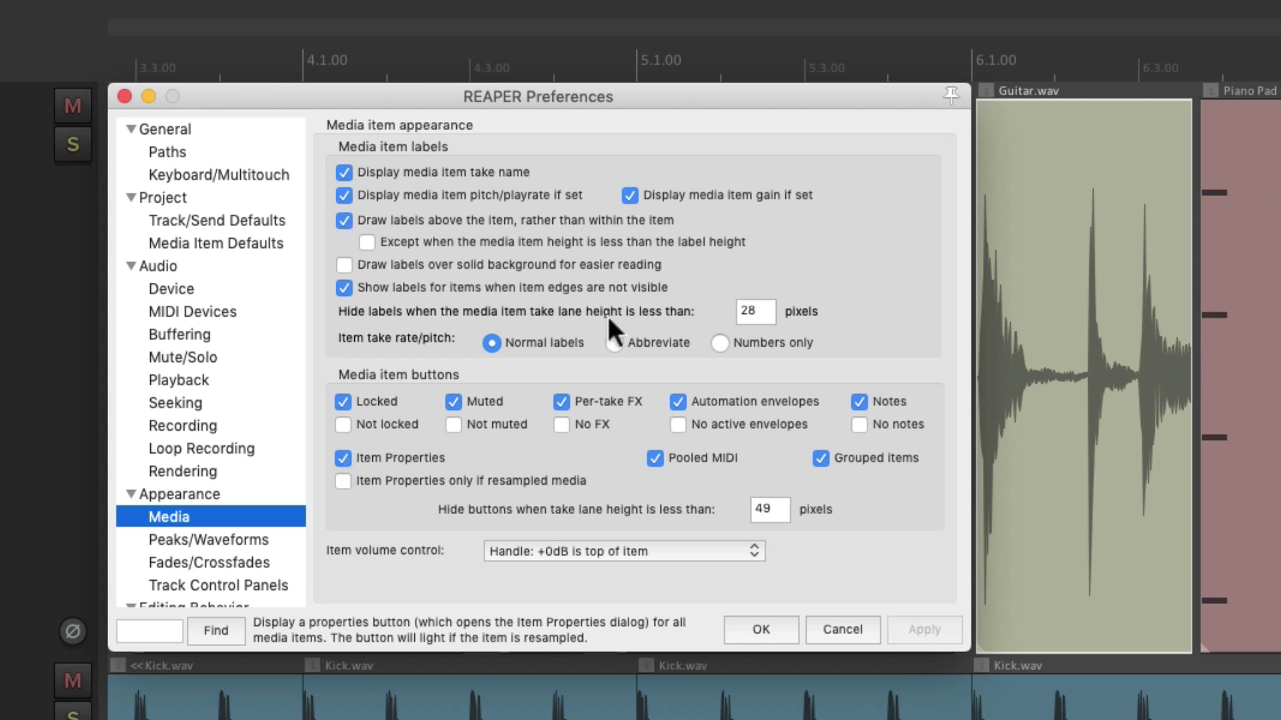
{"action": "left_click", "coordinate": [987, 90]}
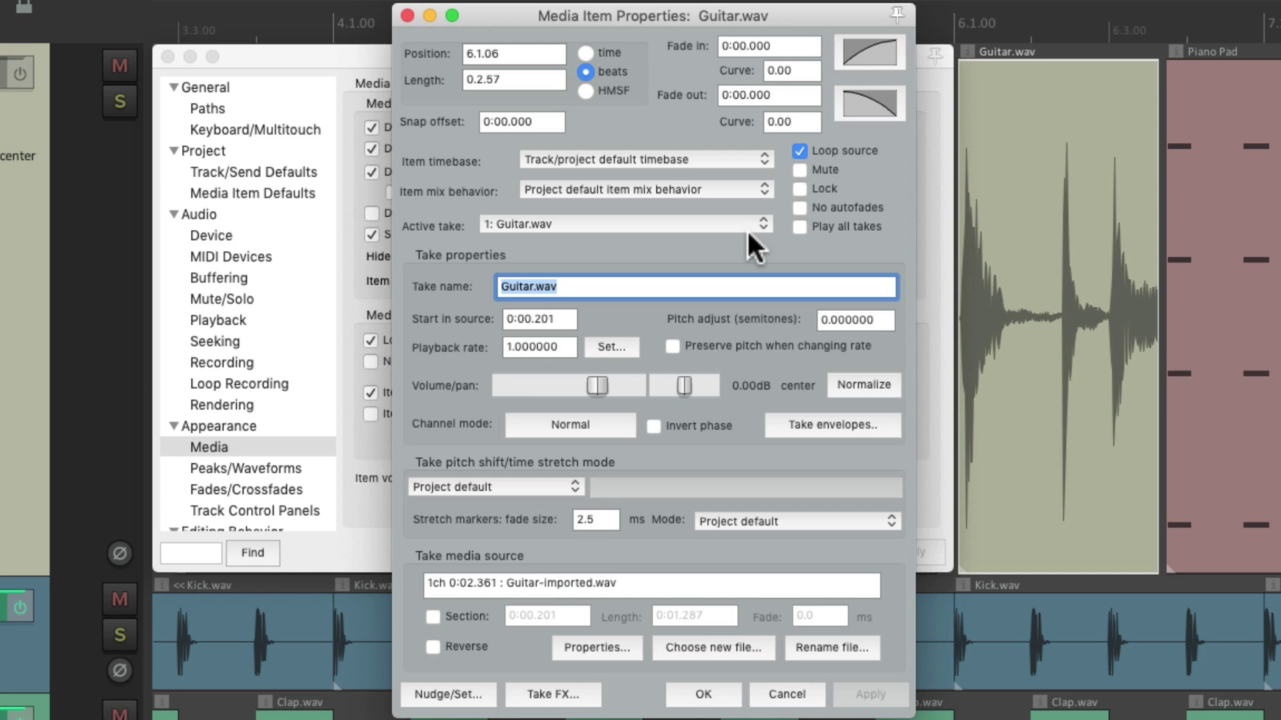
{"action": "key", "text": "Escape"}
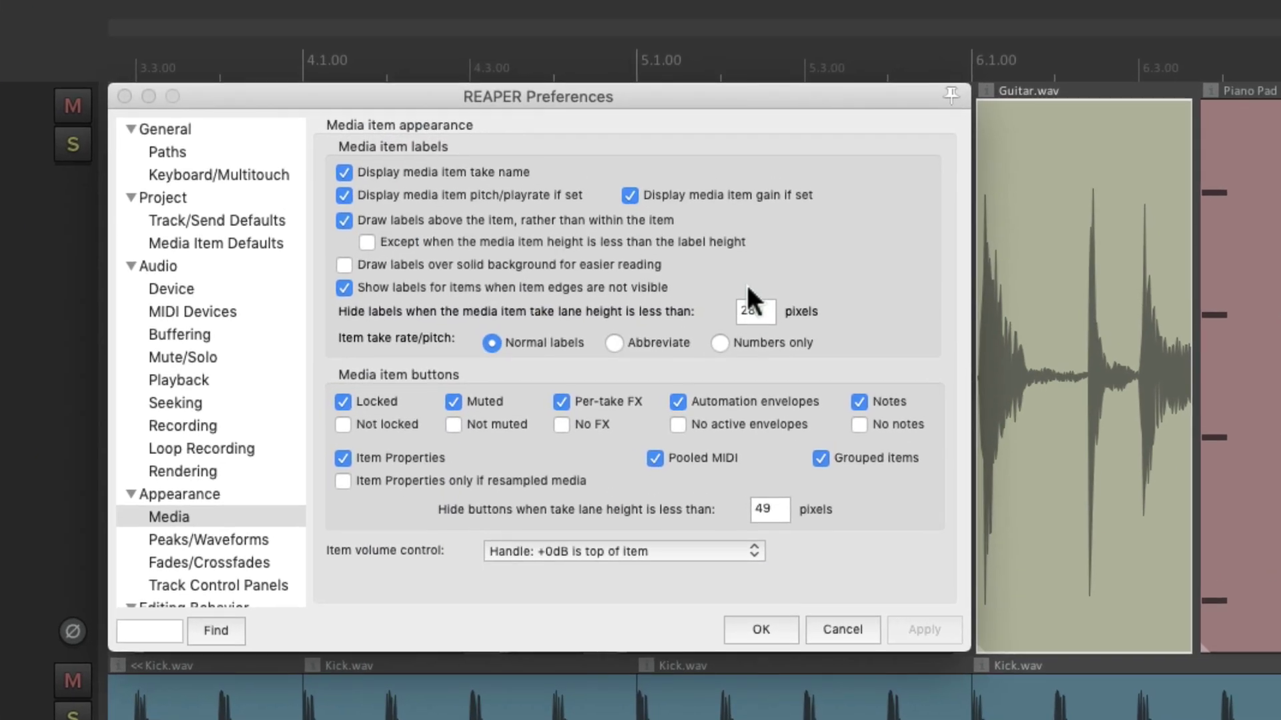
Open and close the Guitar.wav properties directly from the item, and choose the Item Properties only if resampled media option.
{"action": "double_click", "coordinate": [1030, 142]}
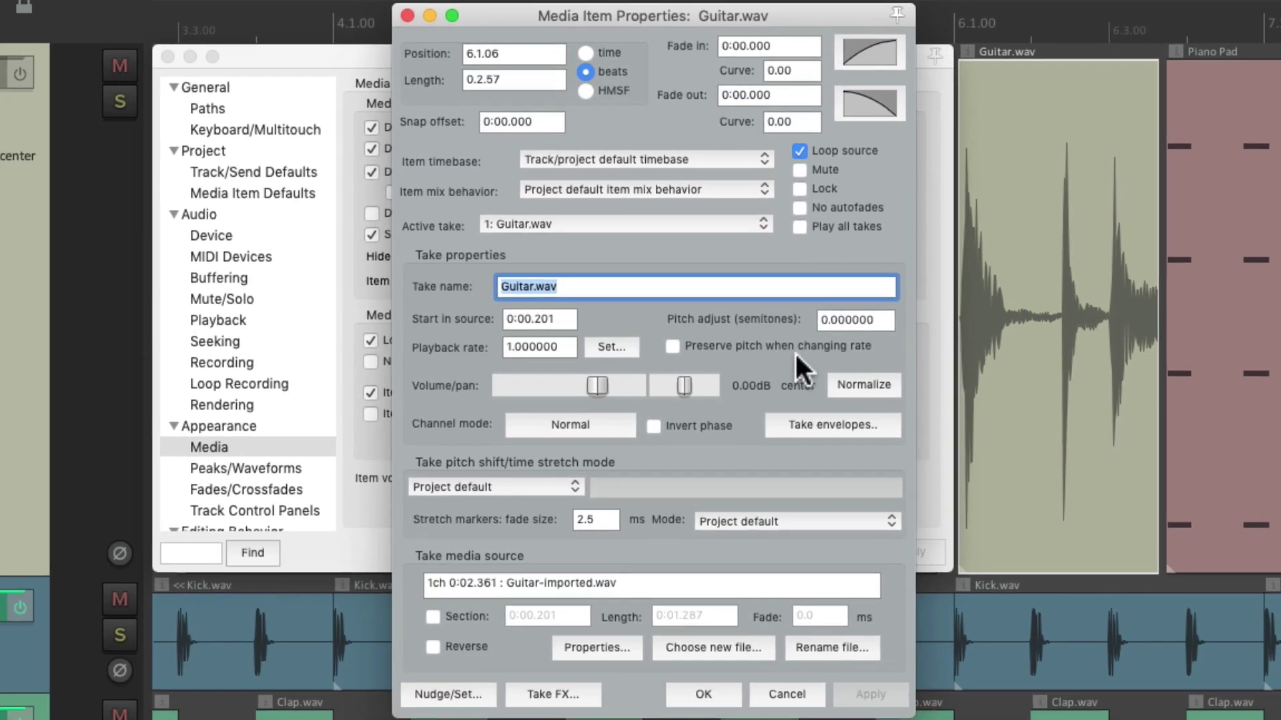
{"action": "key", "text": "Escape"}
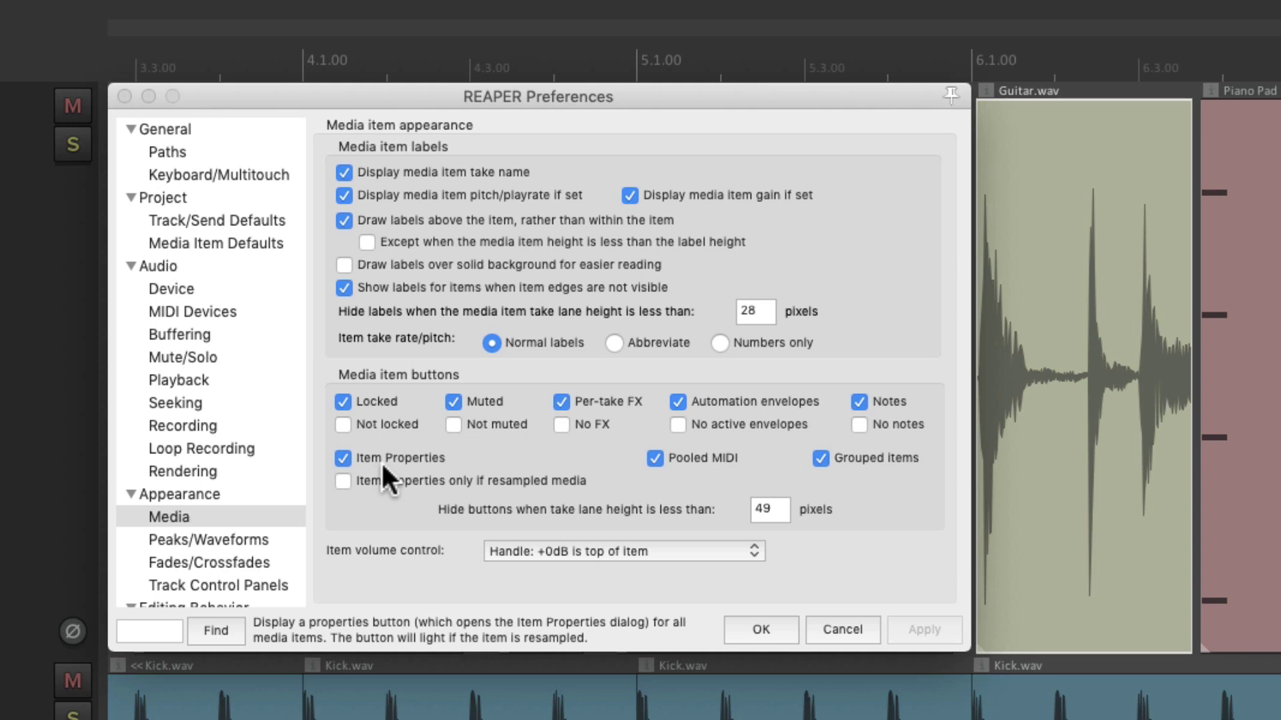
{"action": "left_click", "coordinate": [342, 481]}
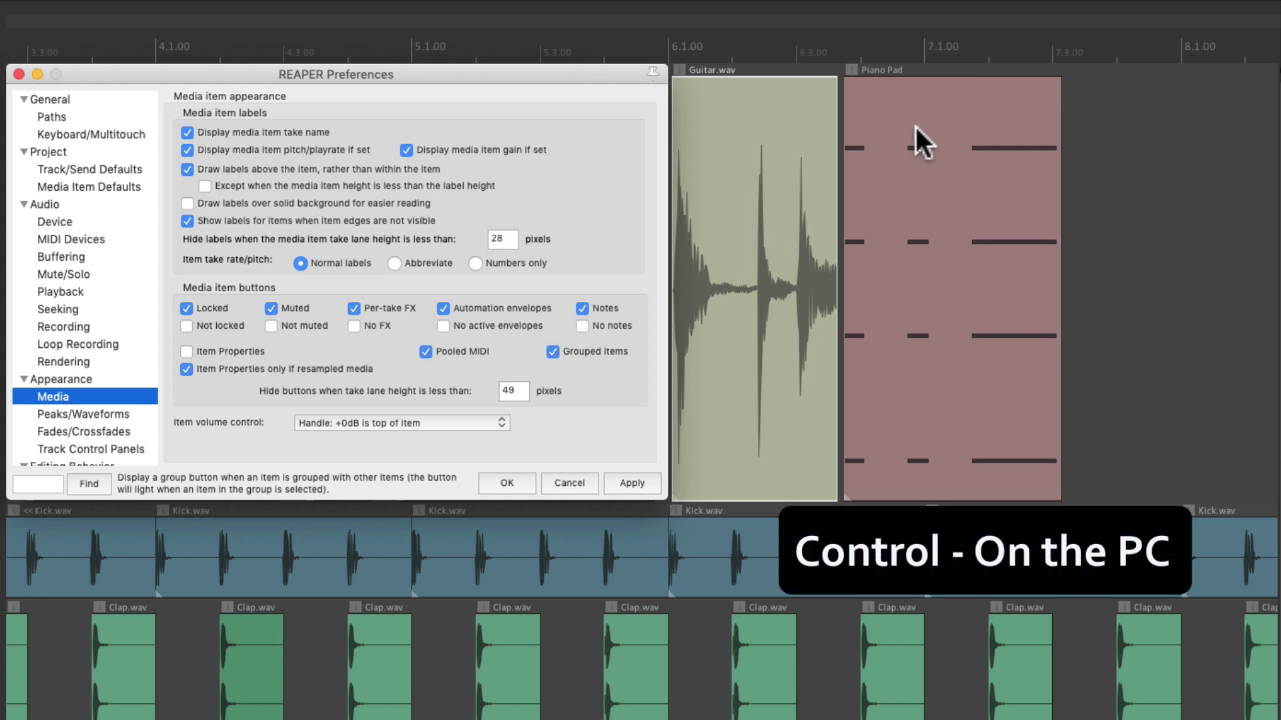
Undo a plain copy of the Piano Pad item and place a pooled MIDI copy directly after the original instead.
{"action": "left_click_drag", "start_coordinate": [915, 127], "coordinate": [1138, 114]}
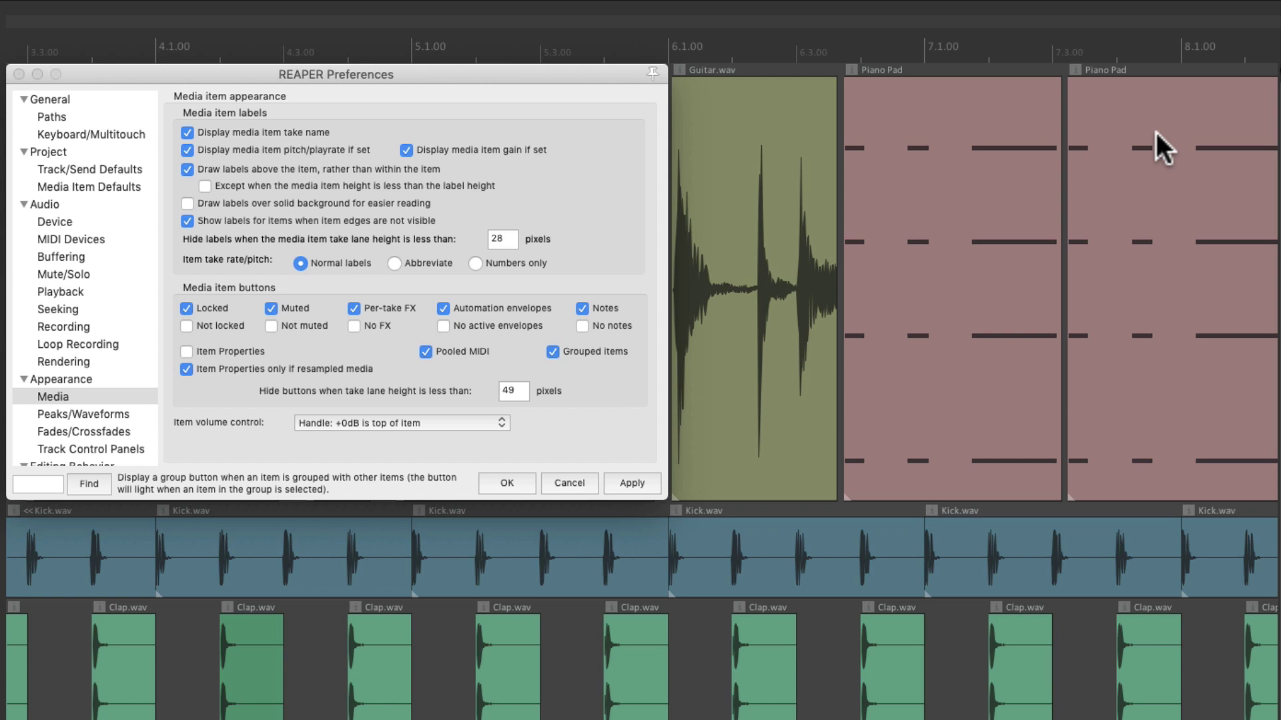
{"action": "key", "text": "super+z"}
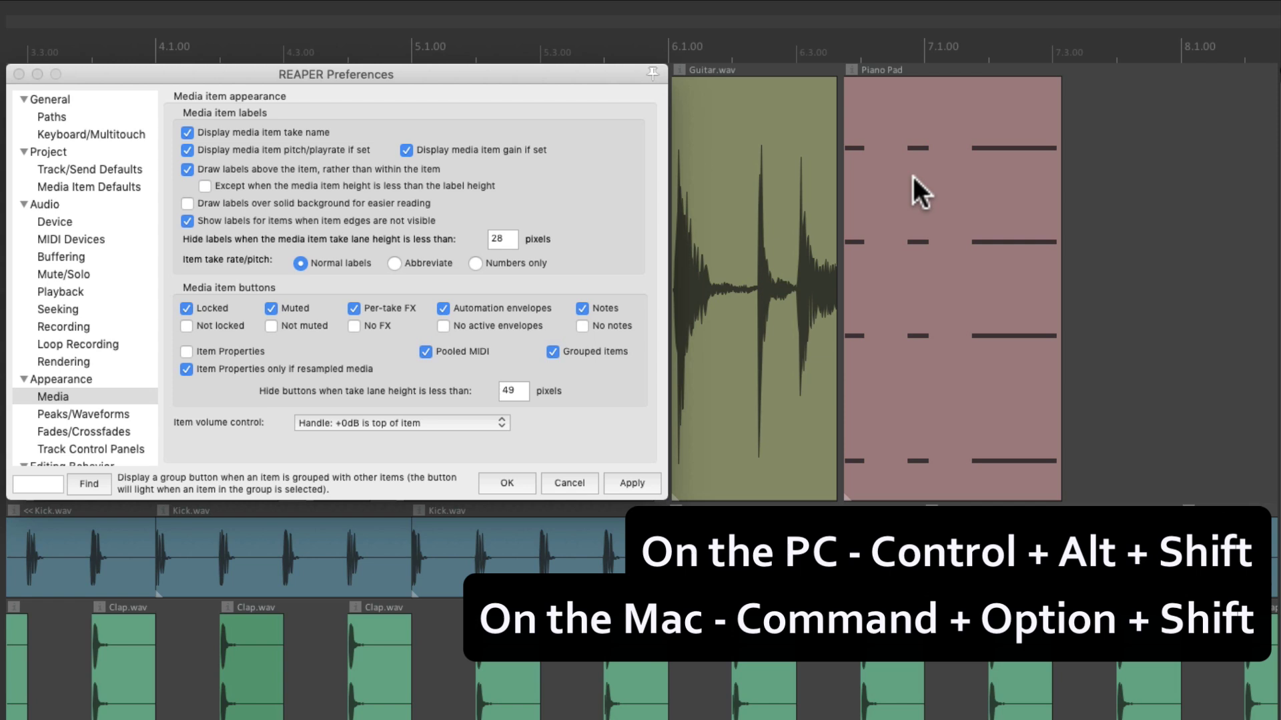
{"action": "left_click_drag", "start_coordinate": [914, 177], "coordinate": [1134, 173]}
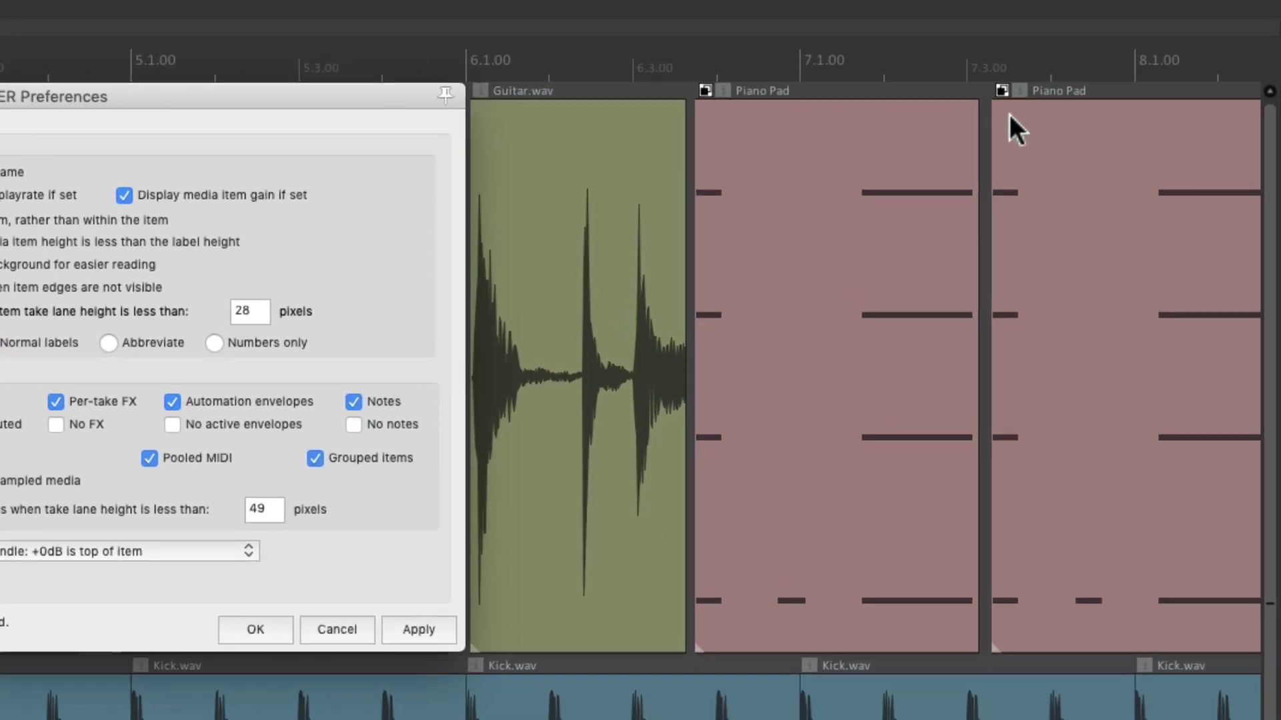
{"action": "left_click", "coordinate": [733, 125]}
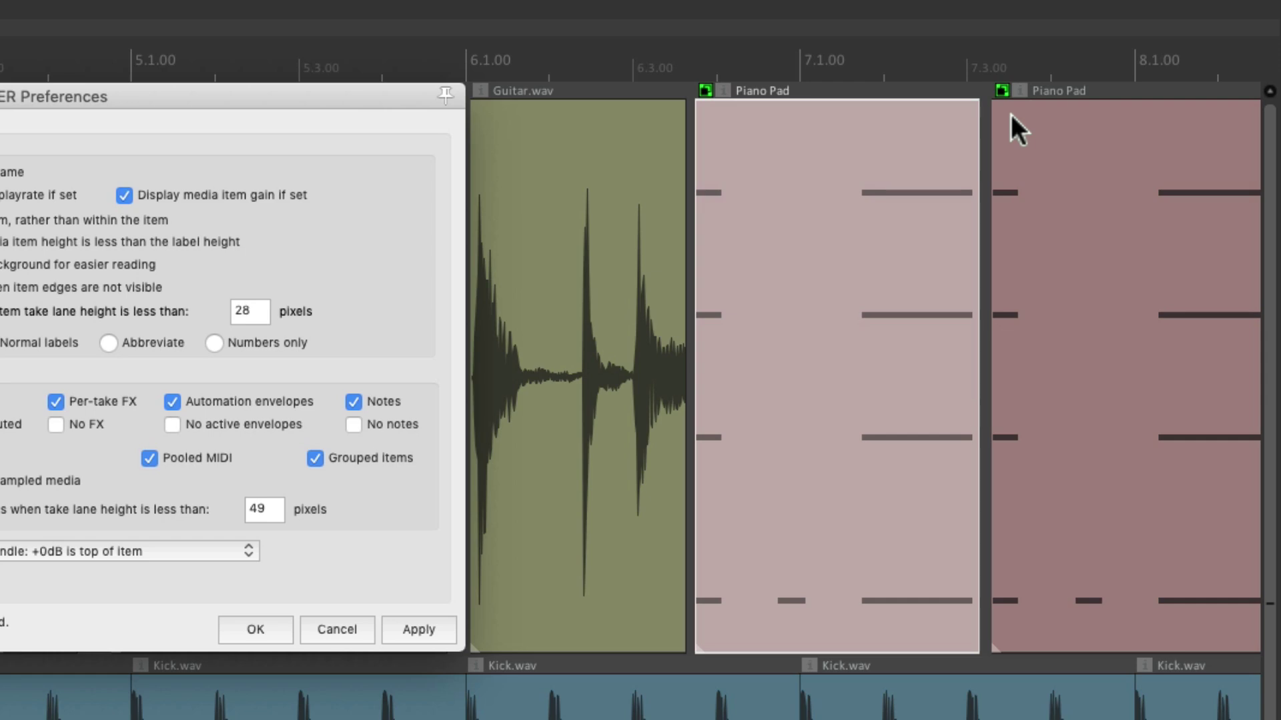
{"action": "left_click", "coordinate": [1045, 144]}
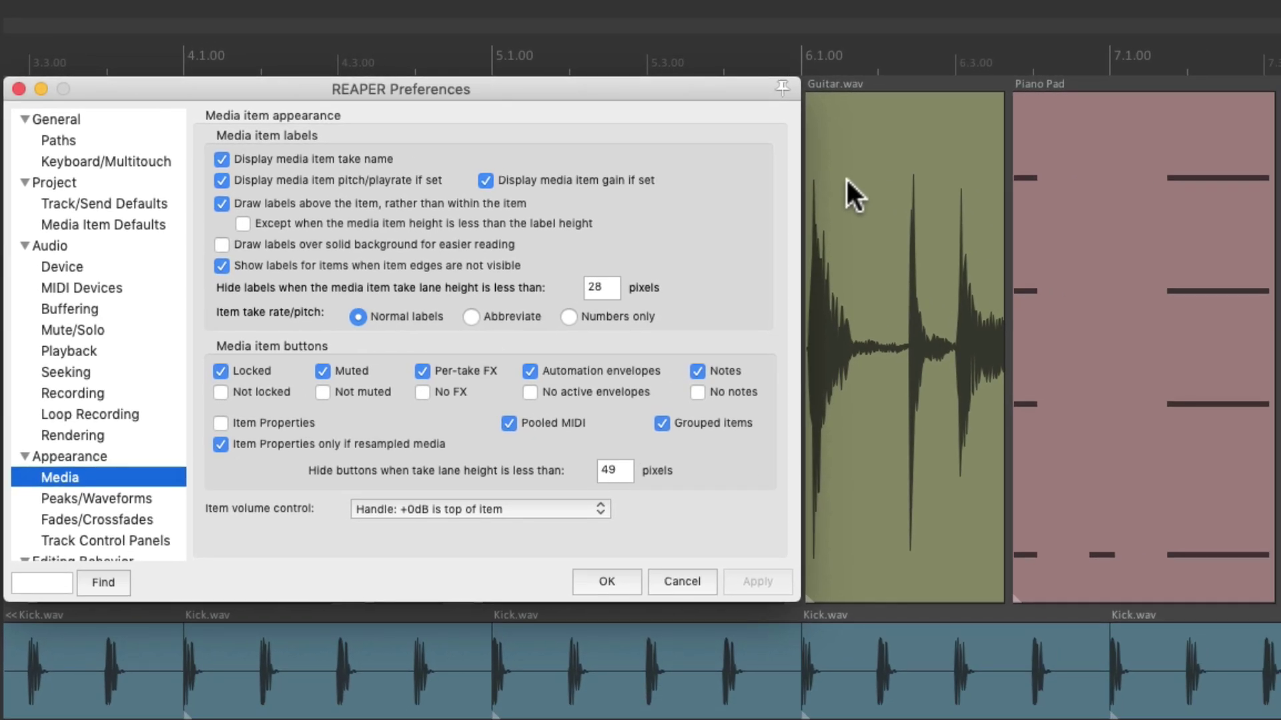
Group the Guitar.wav and Piano Pad items, clear the selection and reselect the group through Guitar.wav.
{"action": "left_click", "coordinate": [1020, 192]}
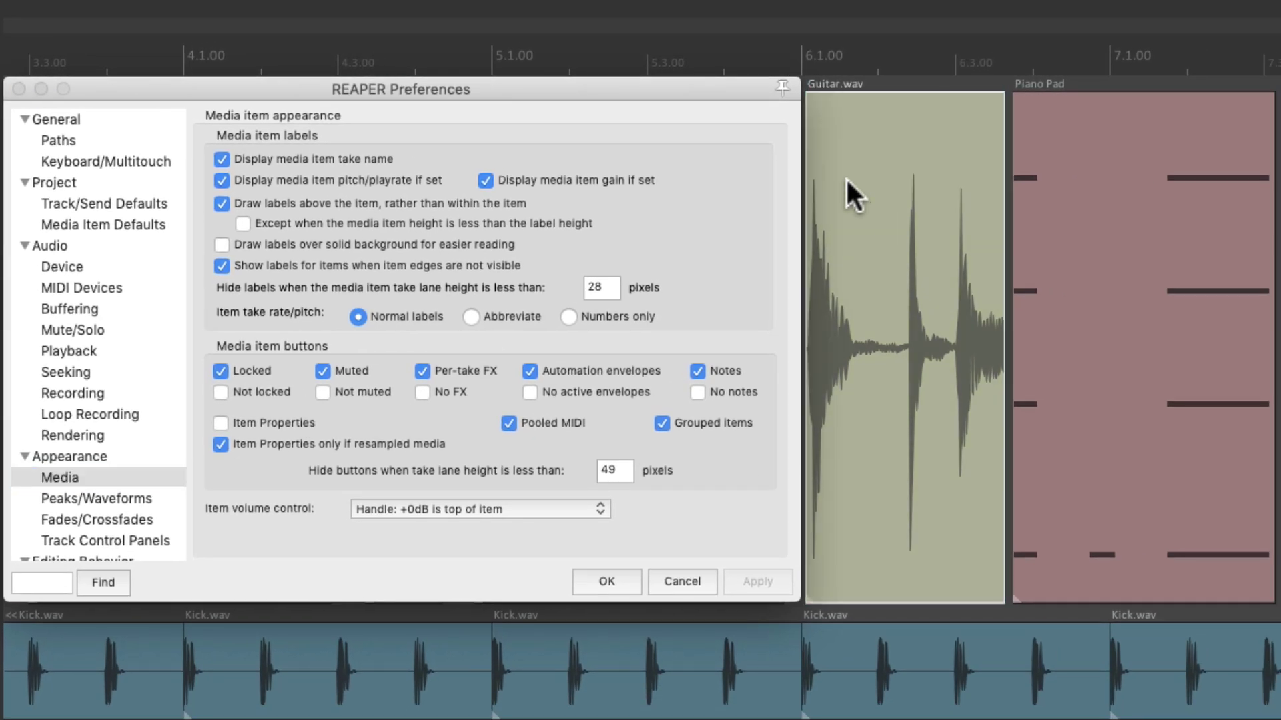
{"action": "left_click", "coordinate": [1062, 186]}
{"action": "key", "text": "g"}
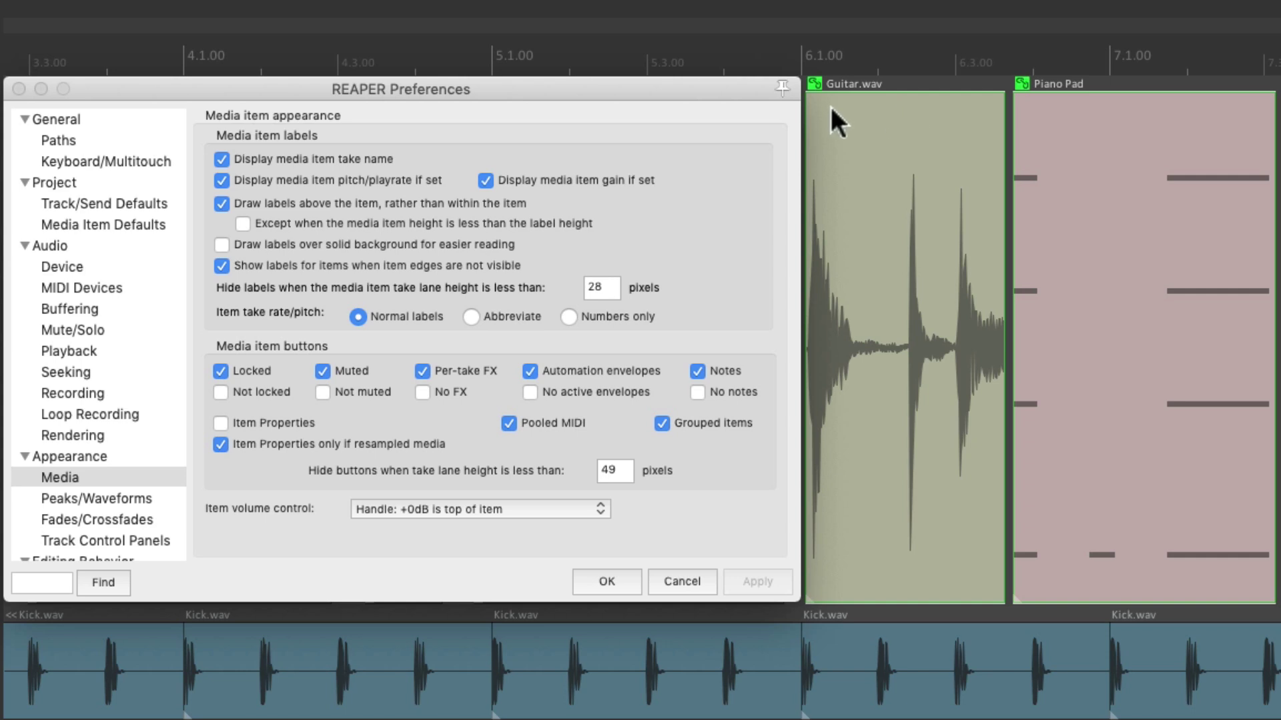
{"action": "key", "text": "Escape"}
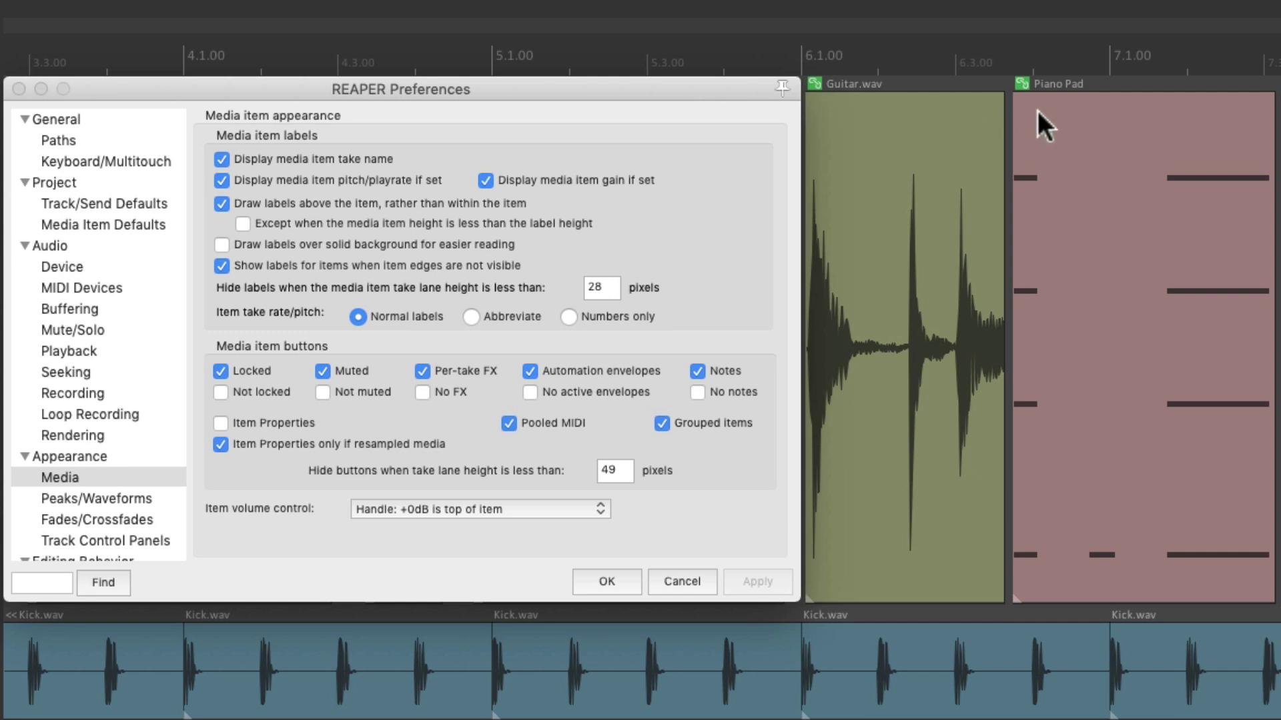
{"action": "left_click", "coordinate": [885, 136]}
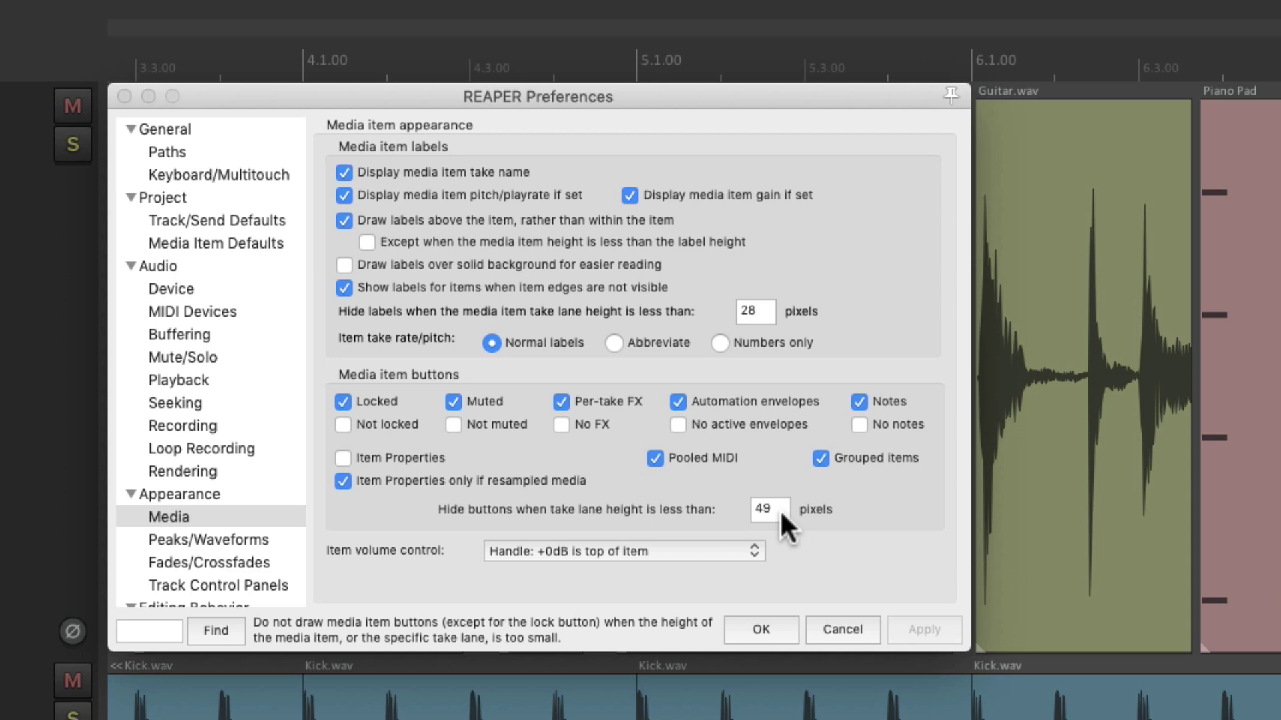
Enable and apply the No notes, No active envelopes, No FX, Not muted and Not locked media item button options.
{"action": "left_click", "coordinate": [860, 425]}
{"action": "left_click", "coordinate": [678, 425]}
{"action": "left_click", "coordinate": [563, 424]}
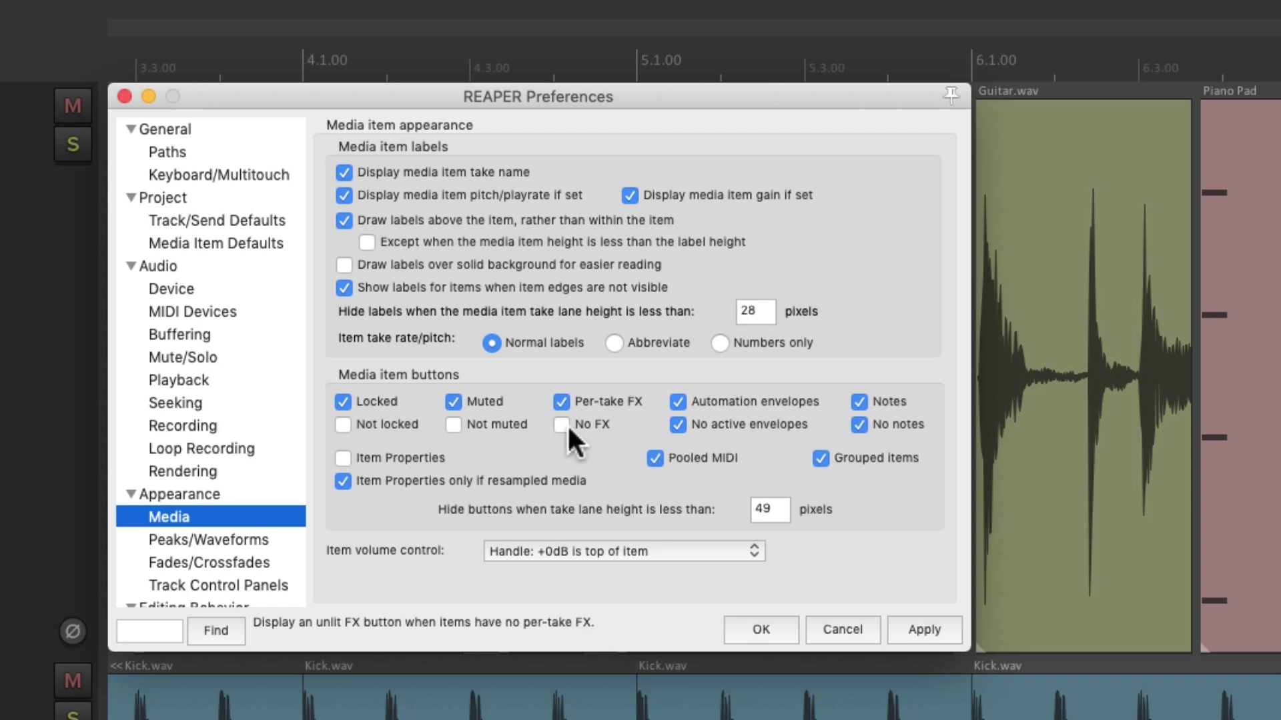
{"action": "left_click", "coordinate": [453, 424]}
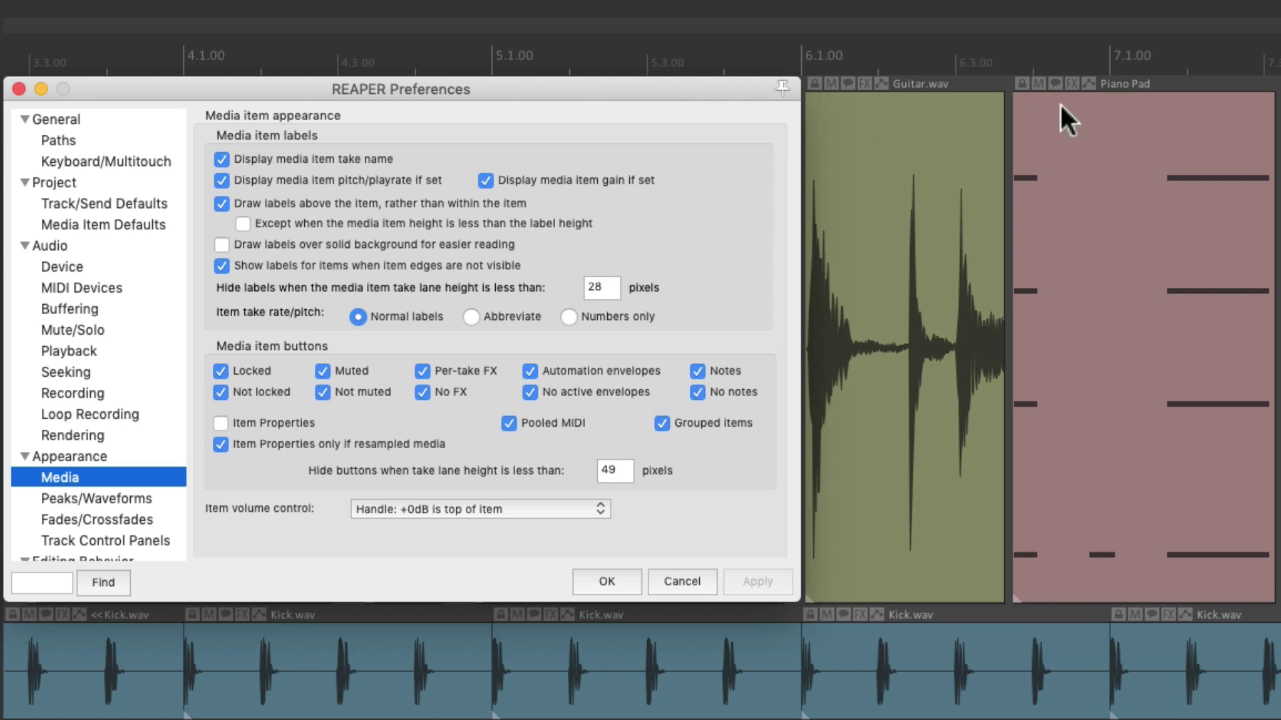
Toggle mute and lock on and off for Guitar.wav from its item buttons.
{"action": "left_click", "coordinate": [1060, 106]}
{"action": "left_click", "coordinate": [834, 82]}
{"action": "left_click", "coordinate": [834, 81]}
{"action": "left_click", "coordinate": [814, 82]}
{"action": "left_click", "coordinate": [815, 83]}
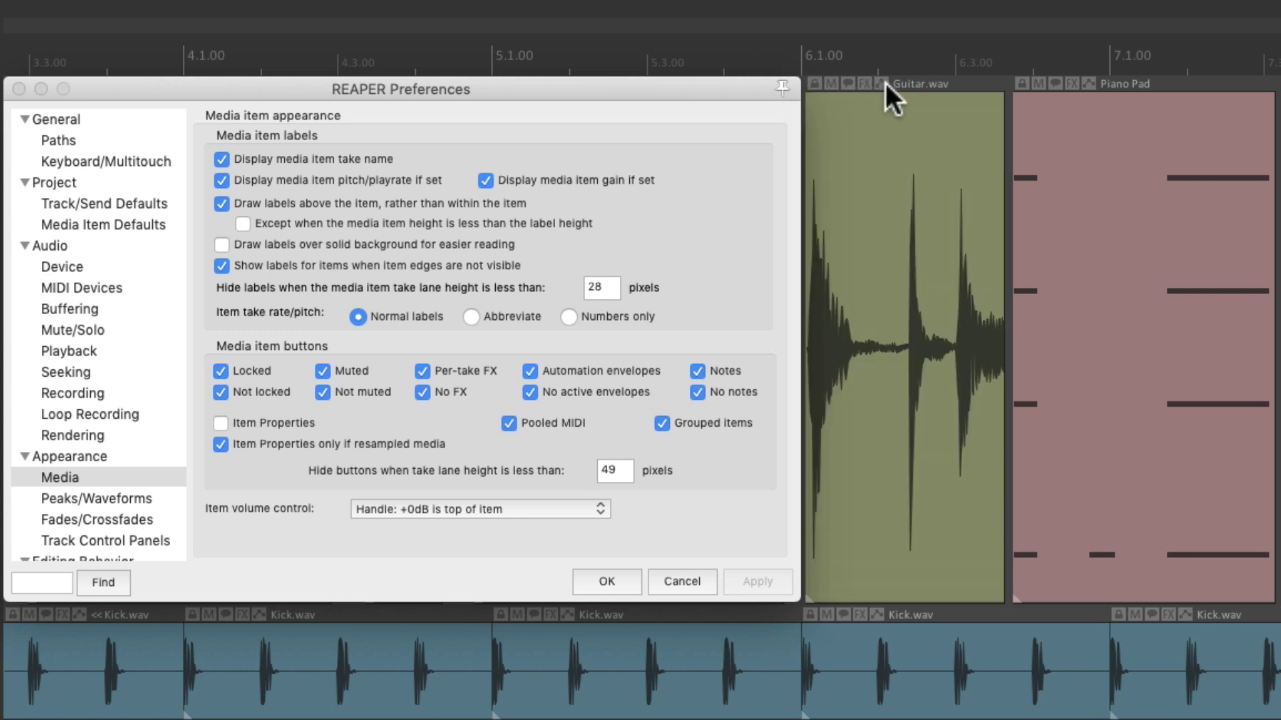
Shrink the track holding Guitar.wav and apply a 4-pixel take lane height limit for hiding item buttons.
{"action": "left_click_drag", "start_coordinate": [849, 602], "coordinate": [842, 155]}
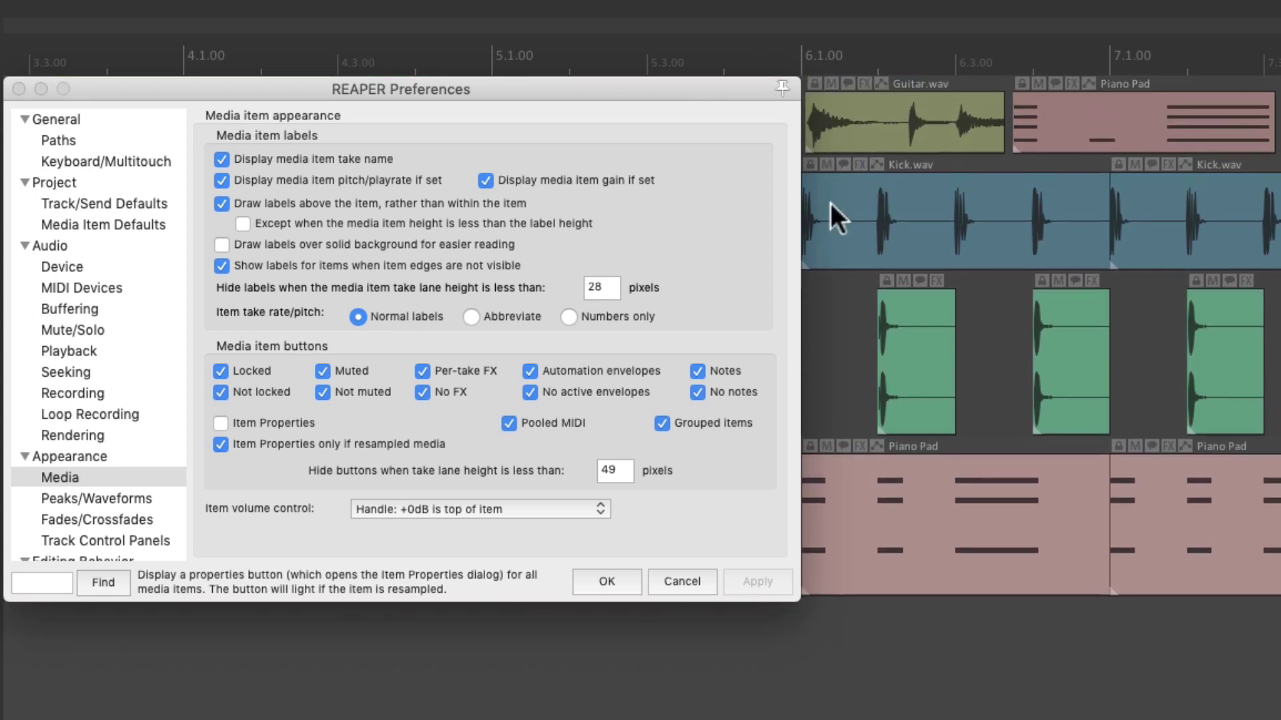
{"action": "left_click", "coordinate": [625, 470]}
{"action": "type", "text": "4"}
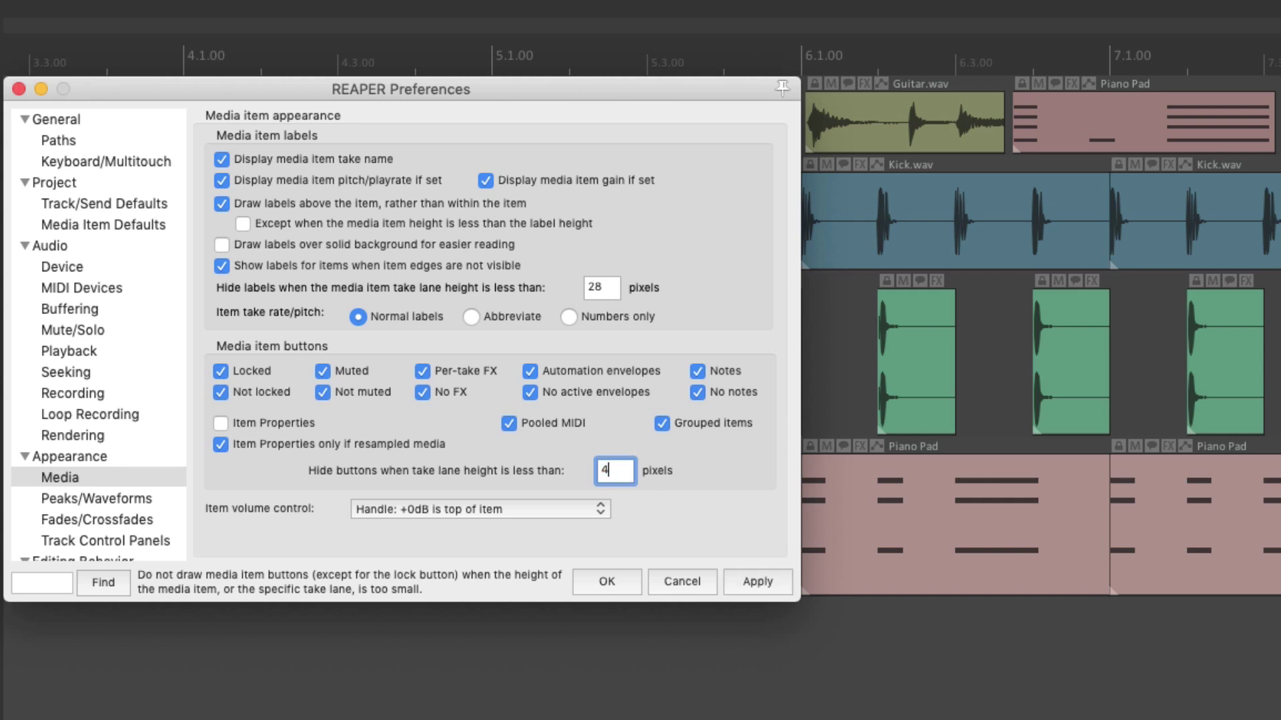
{"action": "key", "text": "Tab"}
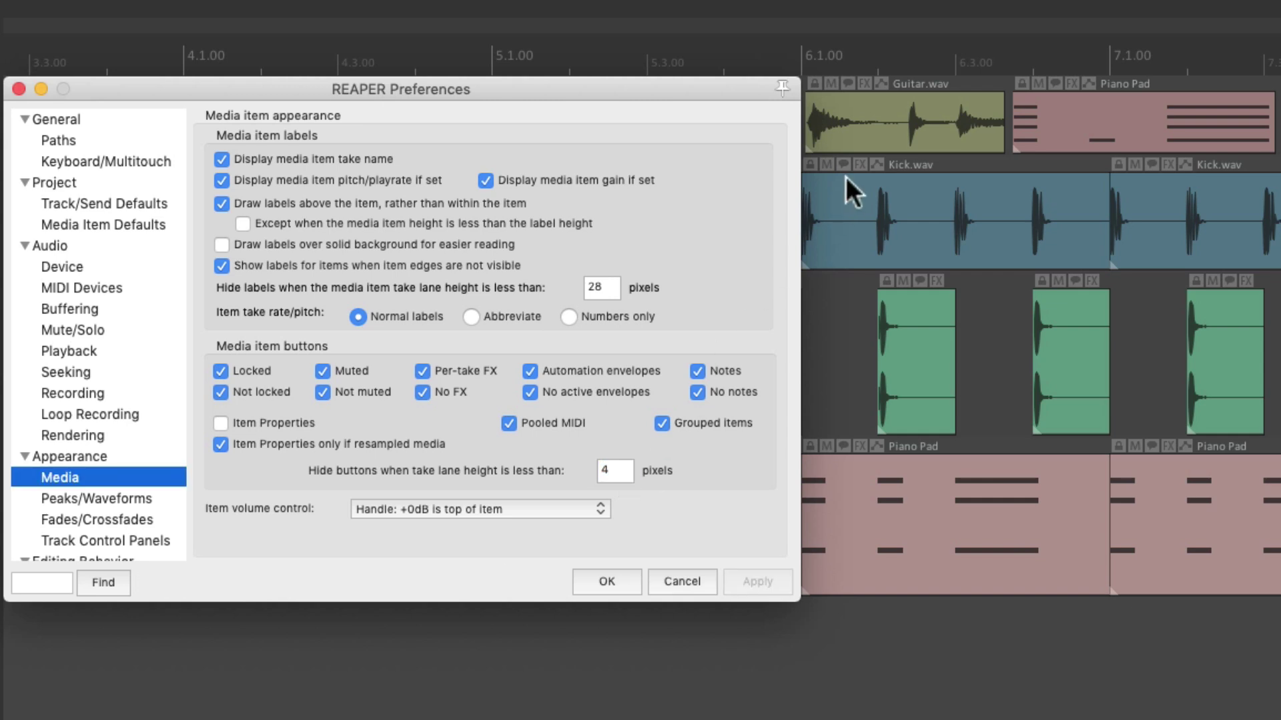
Reduce the Guitar.wav track's height further to check its item buttons at very small heights.
{"action": "left_click", "coordinate": [864, 154]}
{"action": "scroll", "coordinate": [864, 141], "scroll_direction": "down", "scroll_amount": 3}
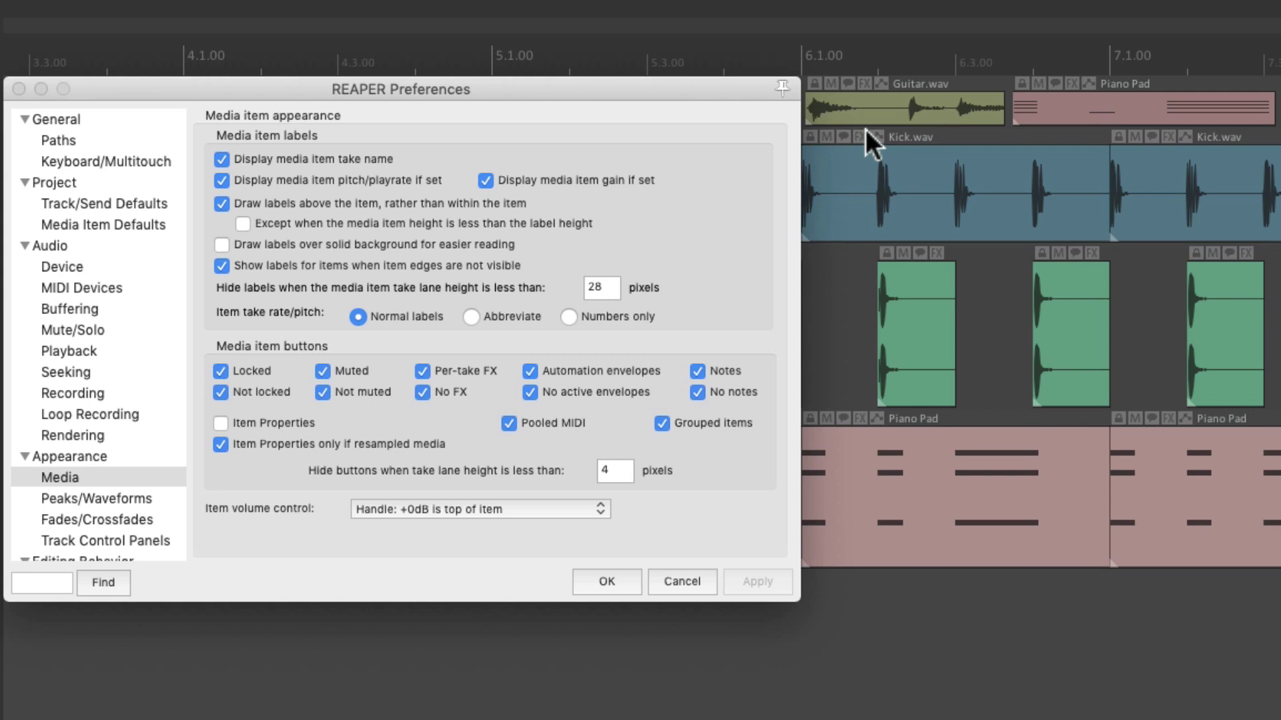
{"action": "scroll", "coordinate": [866, 118], "scroll_direction": "up", "scroll_amount": 1}
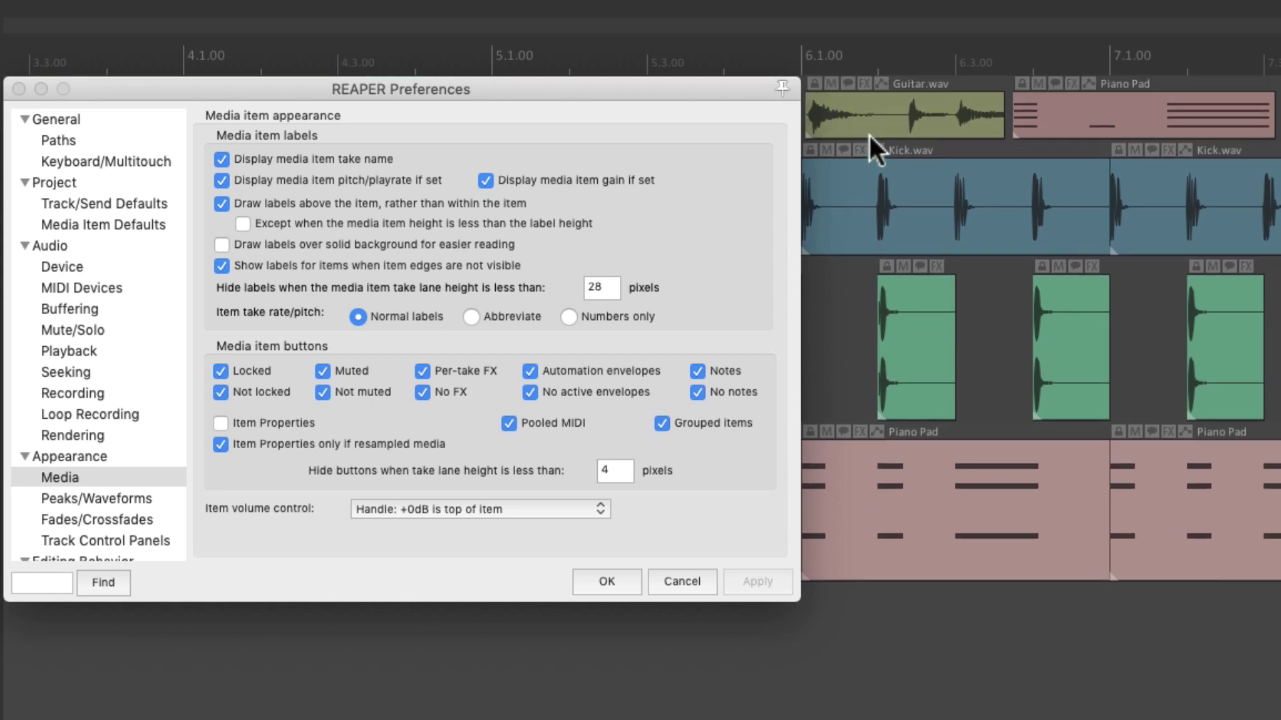
{"action": "scroll", "coordinate": [868, 110], "scroll_direction": "down", "scroll_amount": 1}
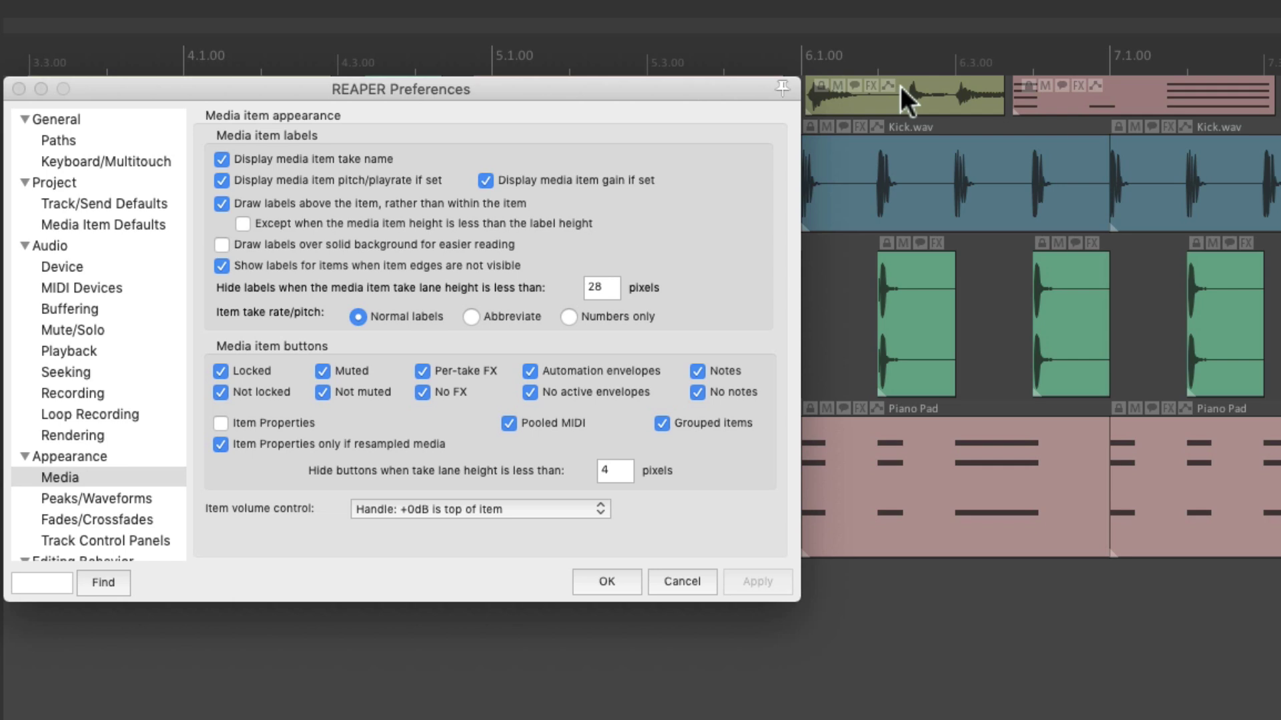
Set the take lane height below which item buttons are hidden to 49 pixels and apply it.
{"action": "left_click", "coordinate": [619, 470]}
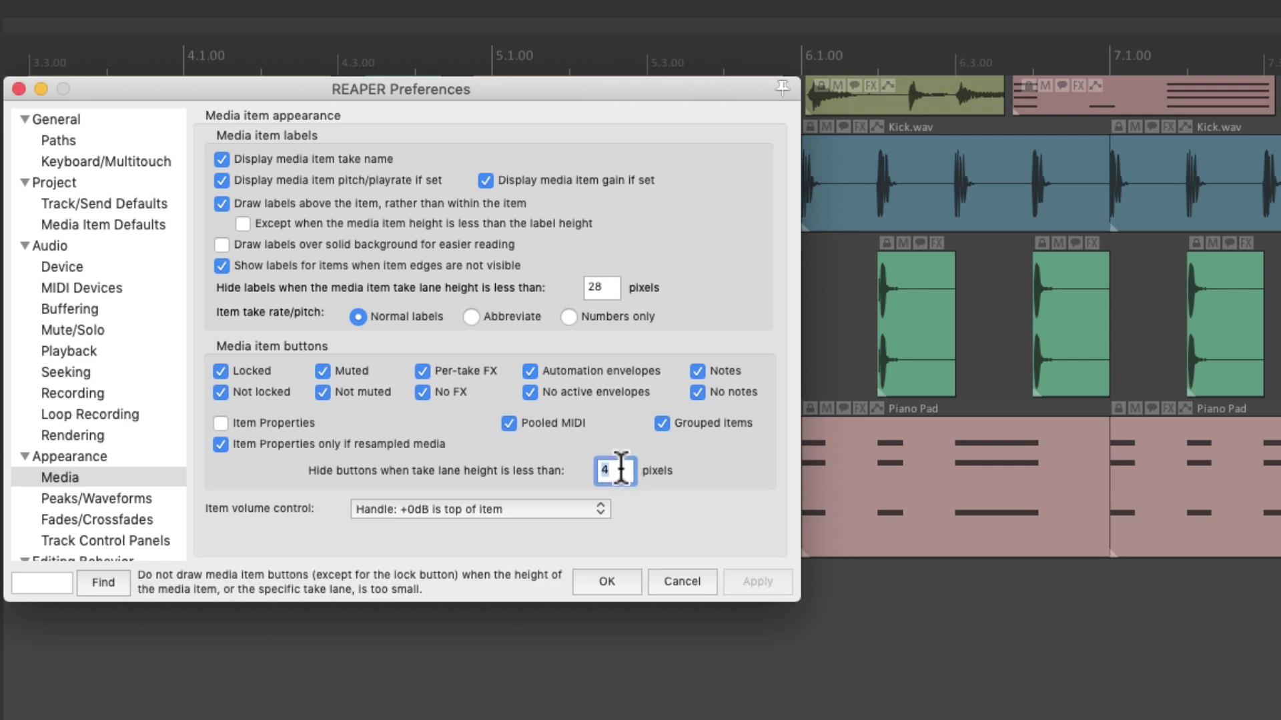
{"action": "type", "text": "9"}
{"action": "key", "text": "Tab"}
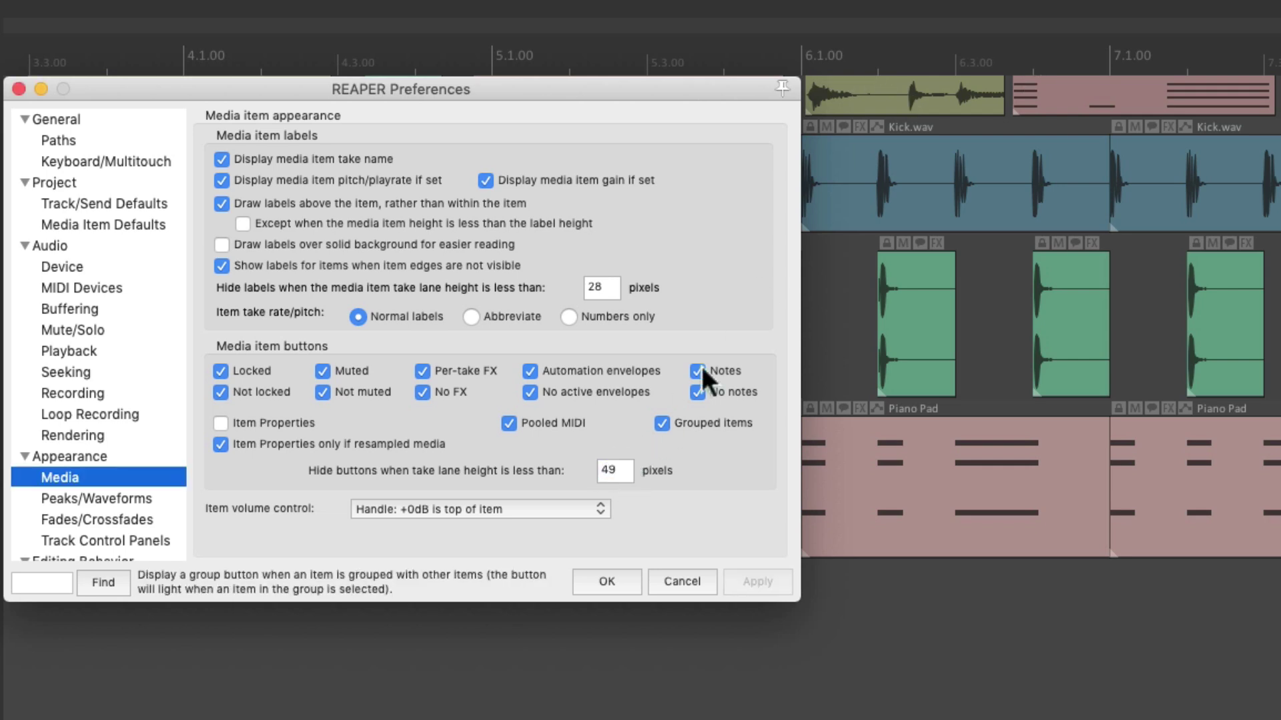
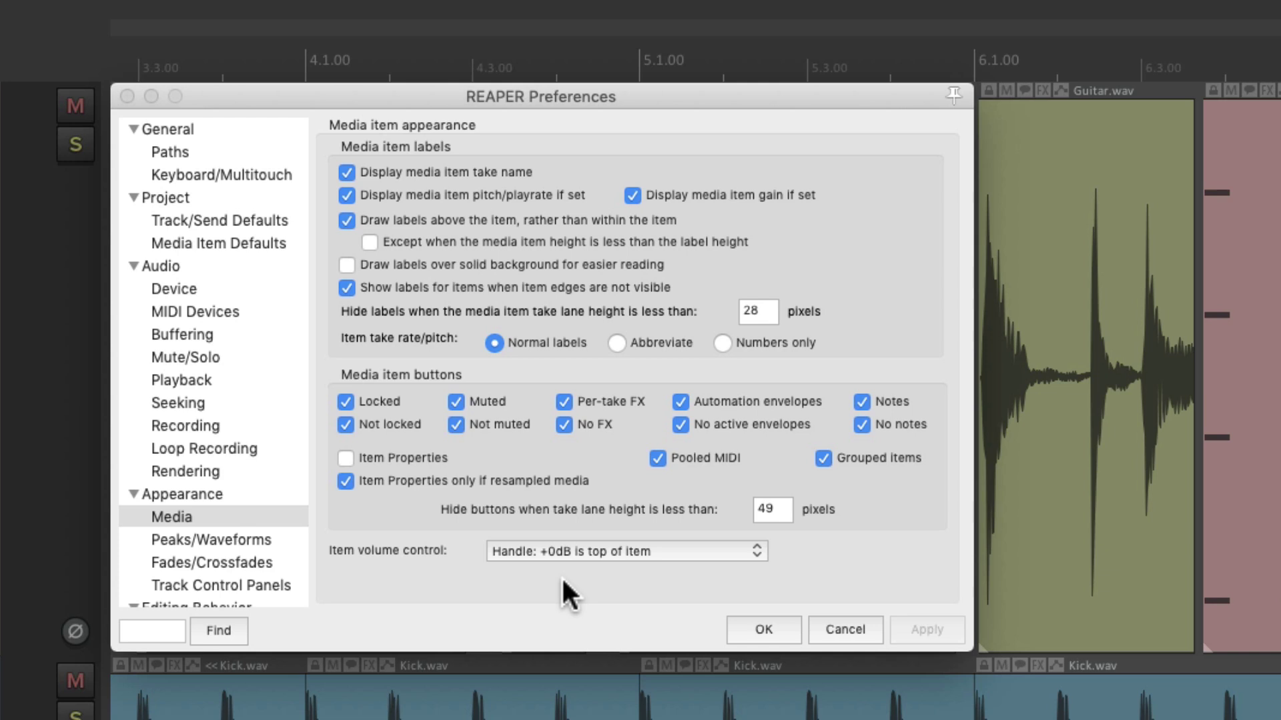
Choose Handle: +0dB is top of item as the item volume control, and lower and reset Guitar.wav's volume with its handle.
{"action": "left_click", "coordinate": [661, 549]}
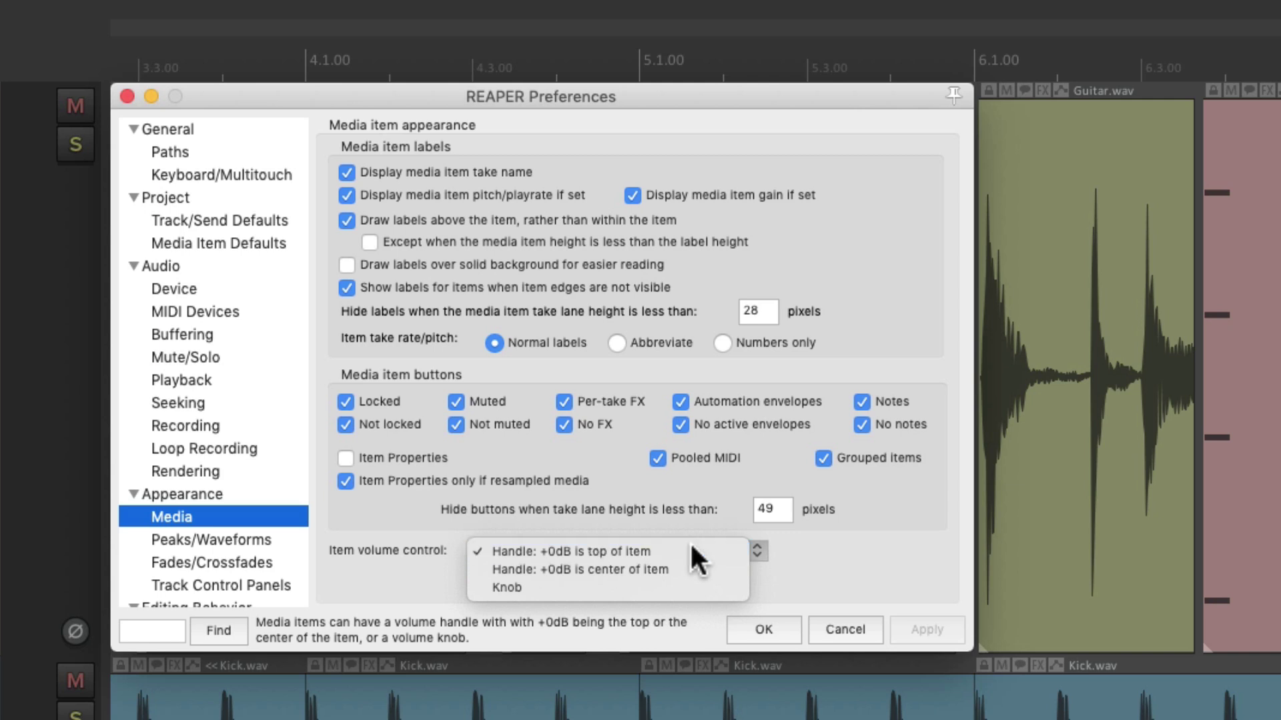
{"action": "left_click", "coordinate": [689, 544]}
{"action": "left_click_drag", "start_coordinate": [1068, 101], "coordinate": [1072, 429]}
{"action": "double_click", "coordinate": [1072, 429]}
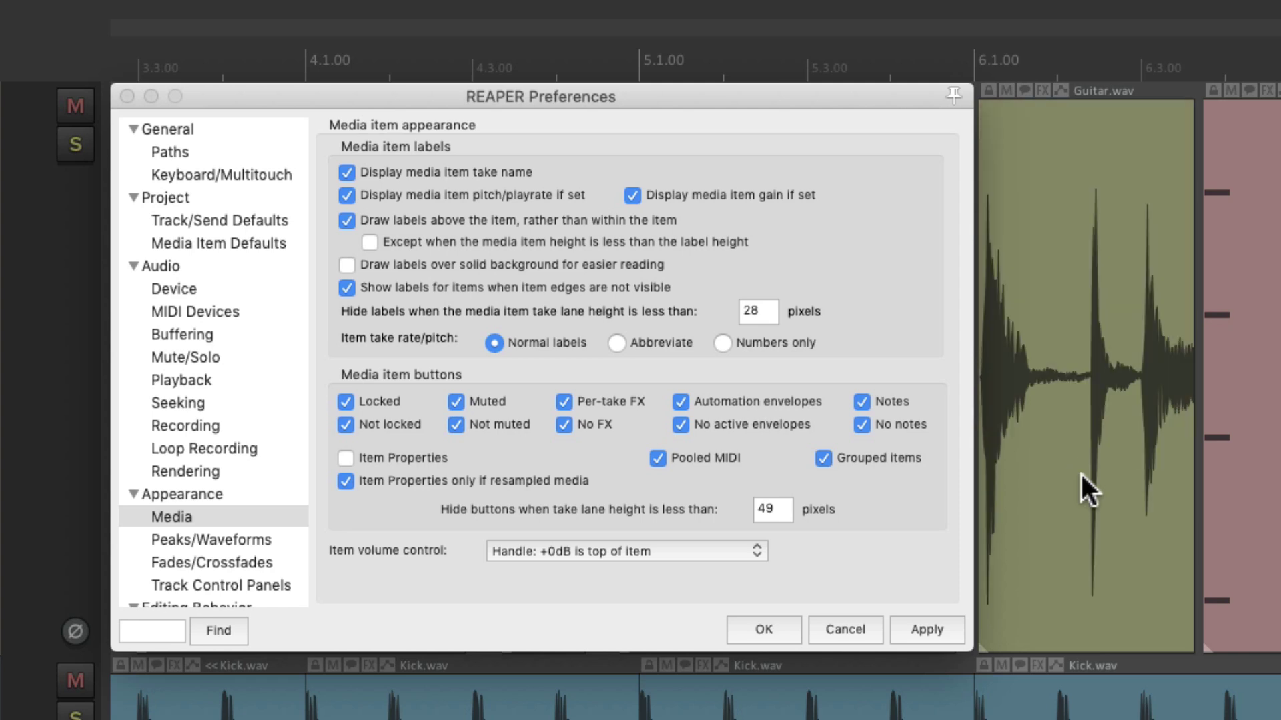
Apply Knob as the item volume control and lower Guitar.wav to -2.40 dB with its knob.
{"action": "left_click", "coordinate": [678, 551]}
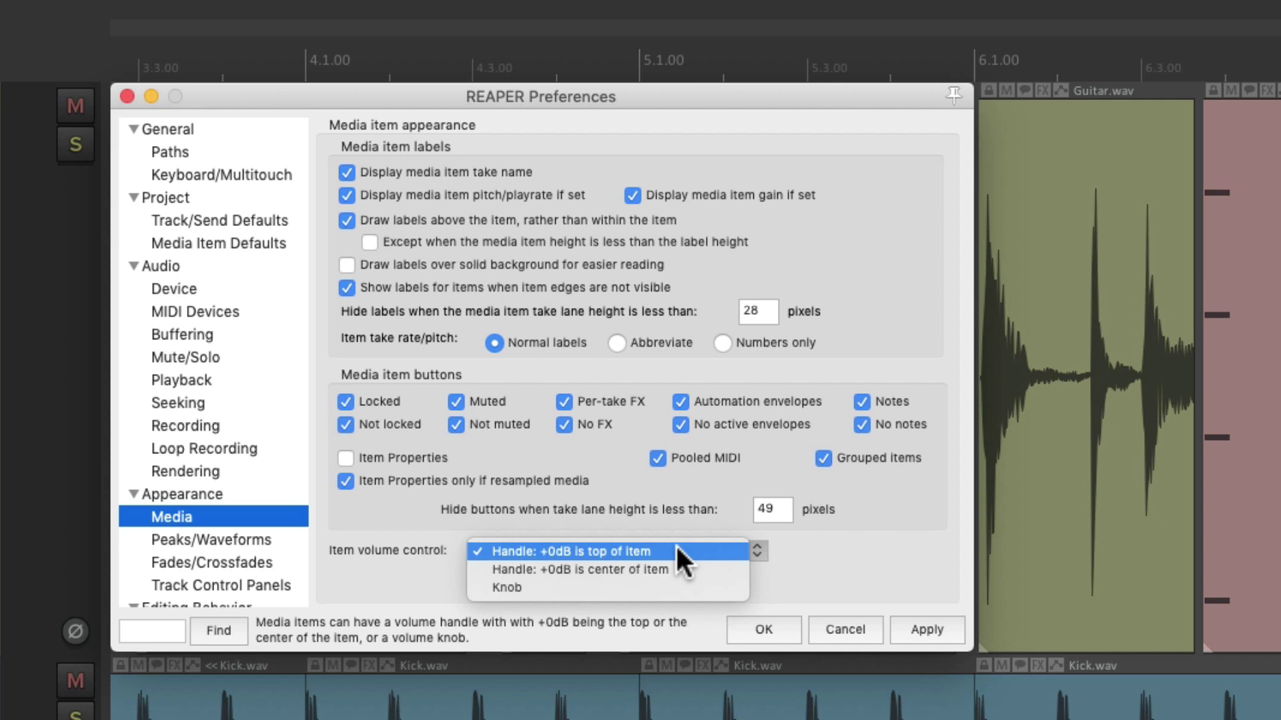
{"action": "left_click", "coordinate": [655, 584]}
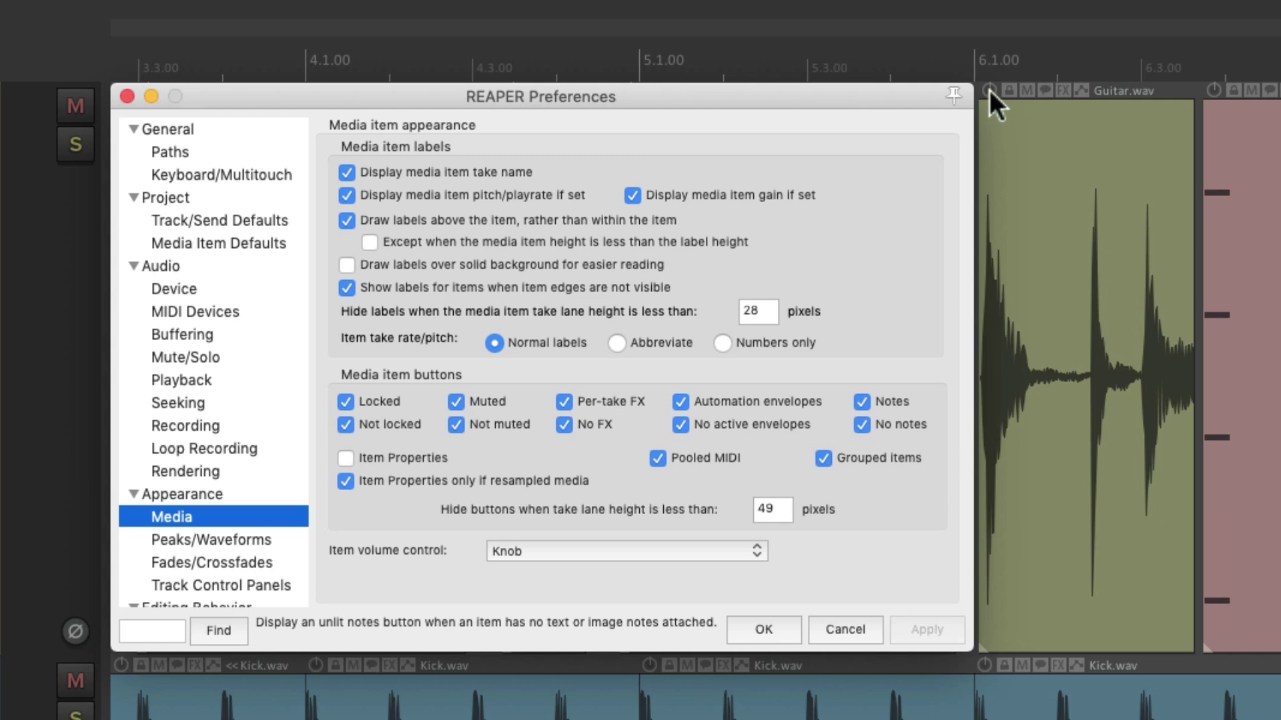
{"action": "left_click_drag", "start_coordinate": [990, 90], "coordinate": [1032, 128]}
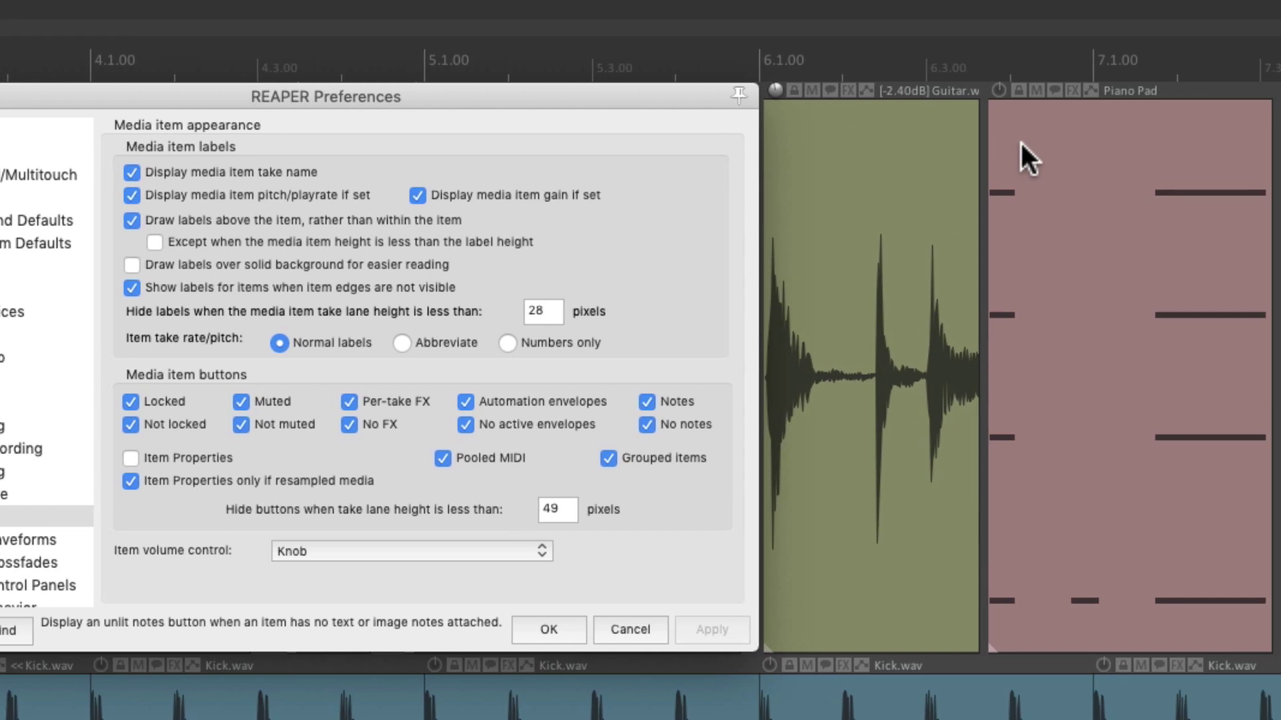
Turn Piano Pad's velocity up to x2.00 and Guitar.wav's gain down to -9.40 dB with their knobs, resetting each one.
{"action": "left_click_drag", "start_coordinate": [997, 91], "coordinate": [1038, 23]}
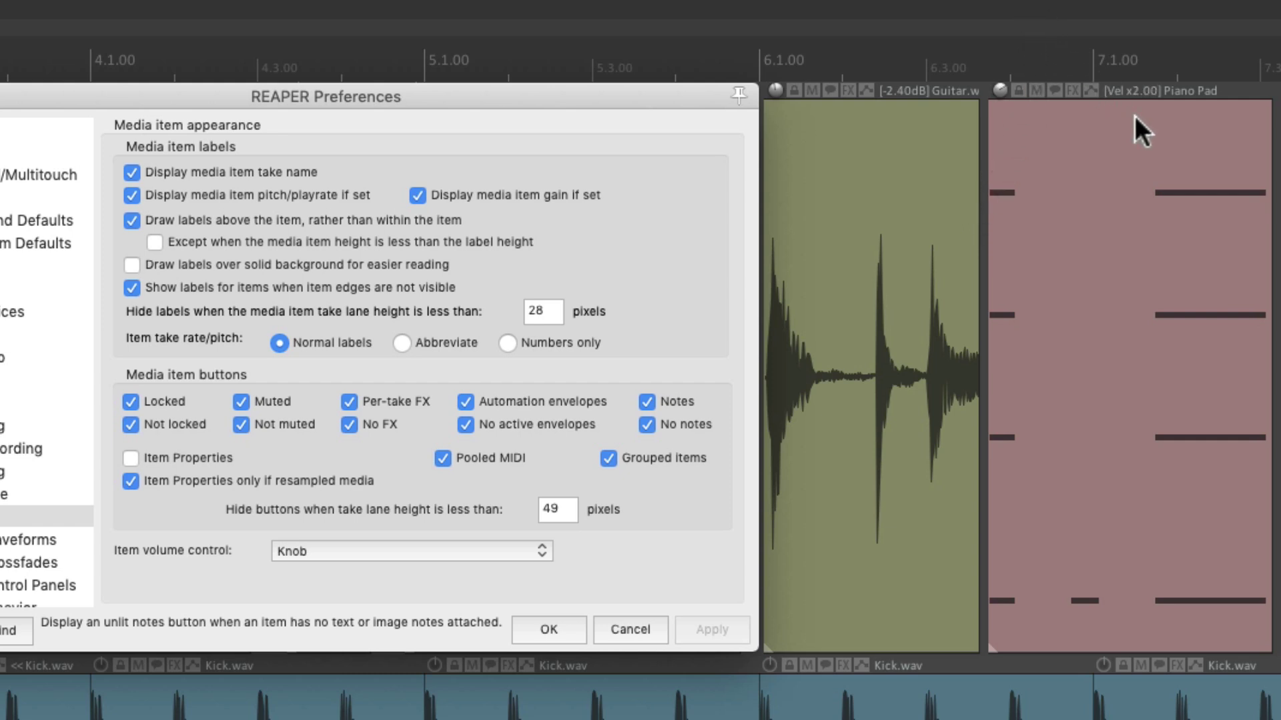
{"action": "double_click", "coordinate": [1002, 88]}
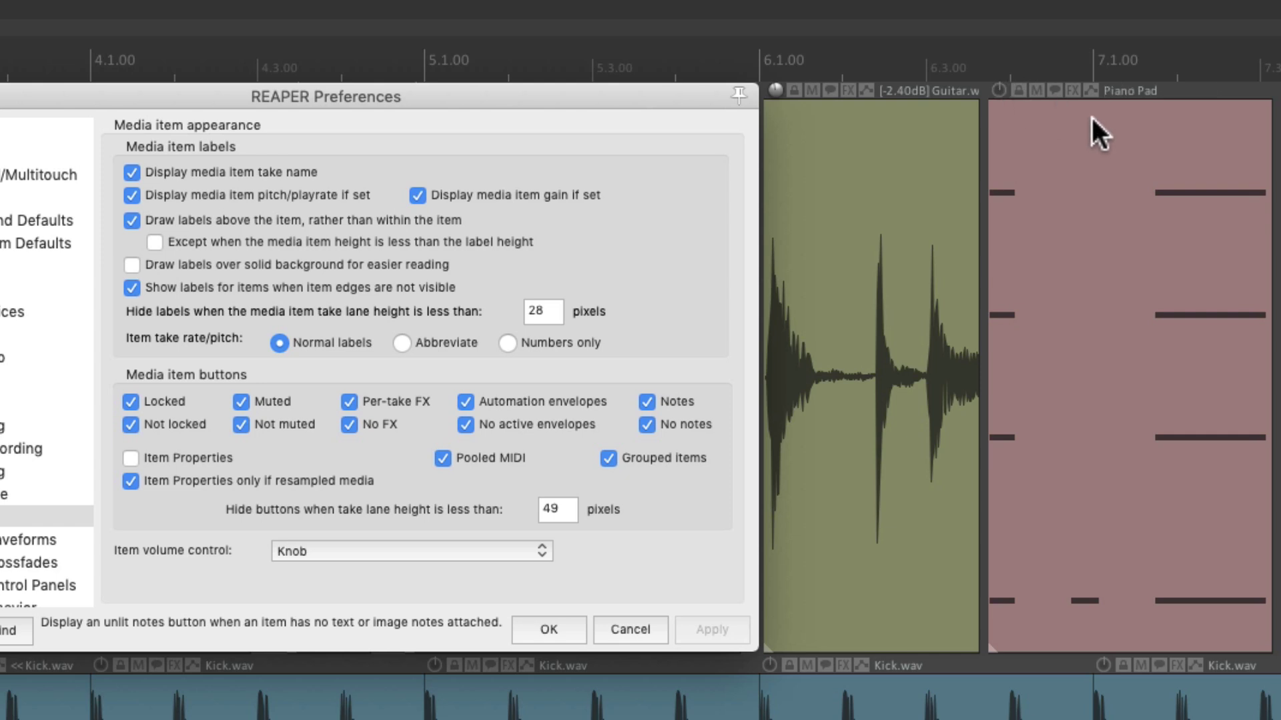
{"action": "left_click_drag", "start_coordinate": [777, 90], "coordinate": [787, 174]}
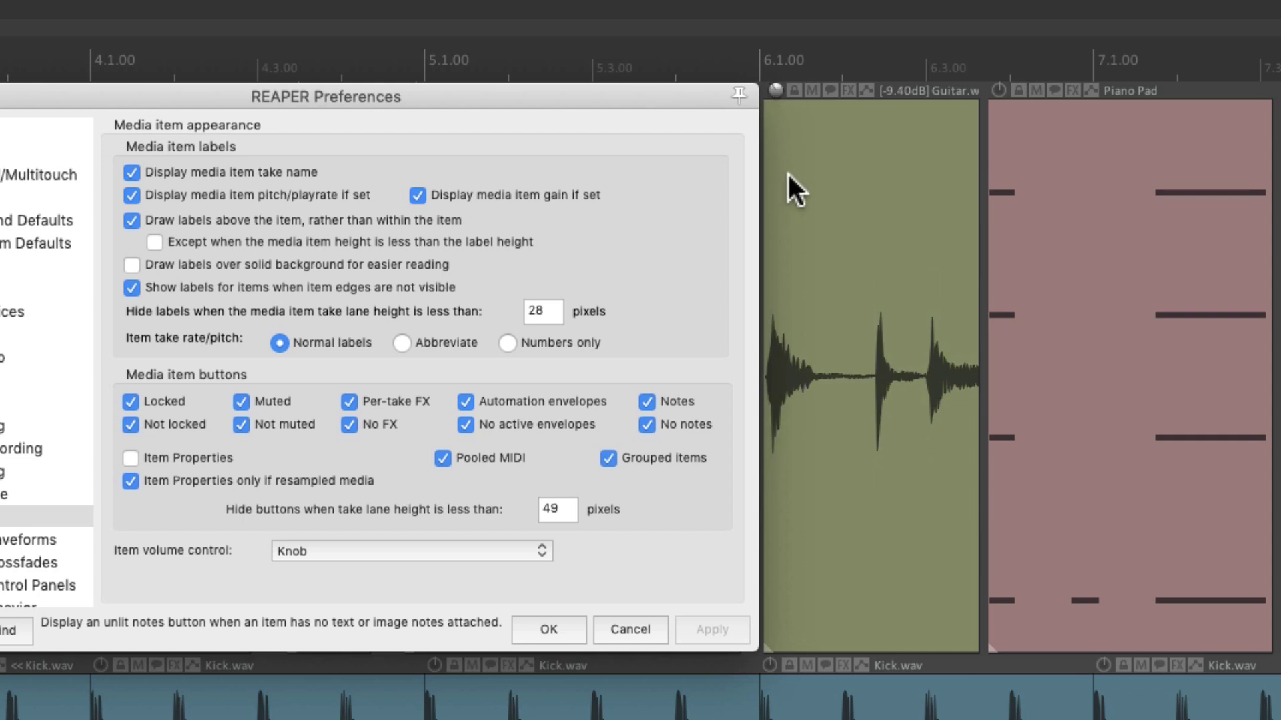
{"action": "double_click", "coordinate": [778, 90]}
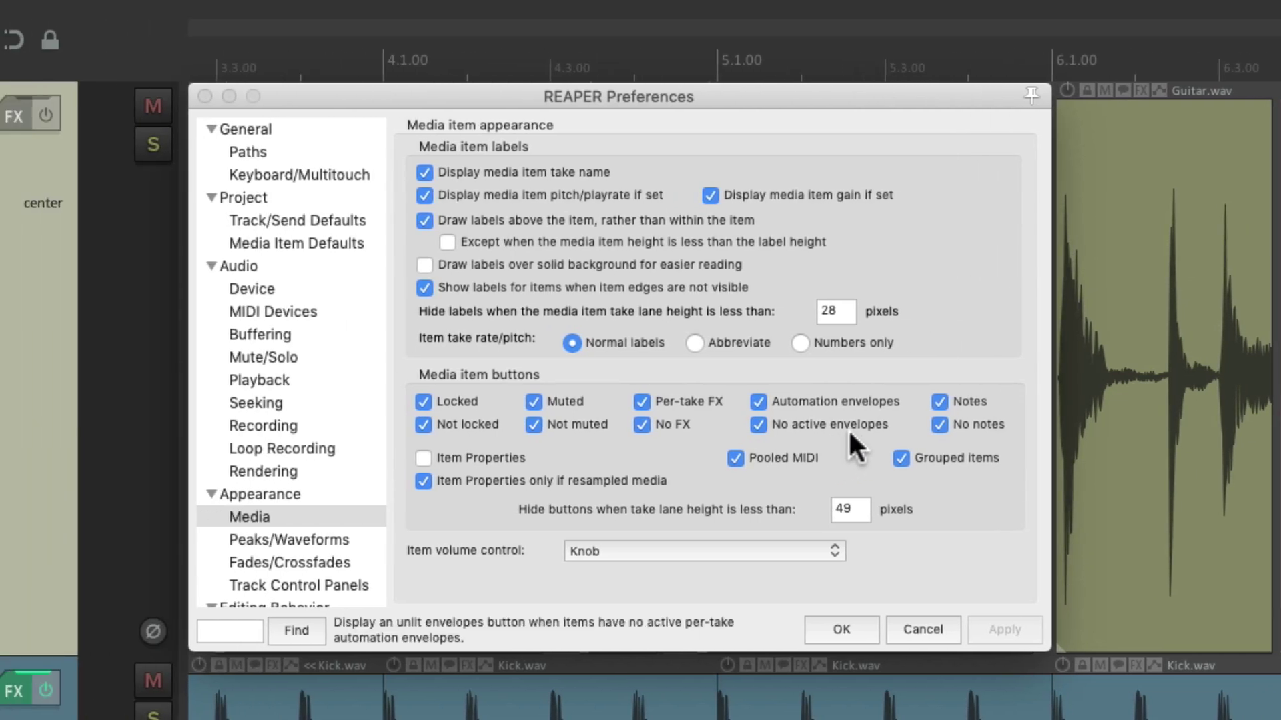
Disable and apply the No notes, No active envelopes, No FX, Not muted and Not locked media item button options.
{"action": "left_click", "coordinate": [941, 424]}
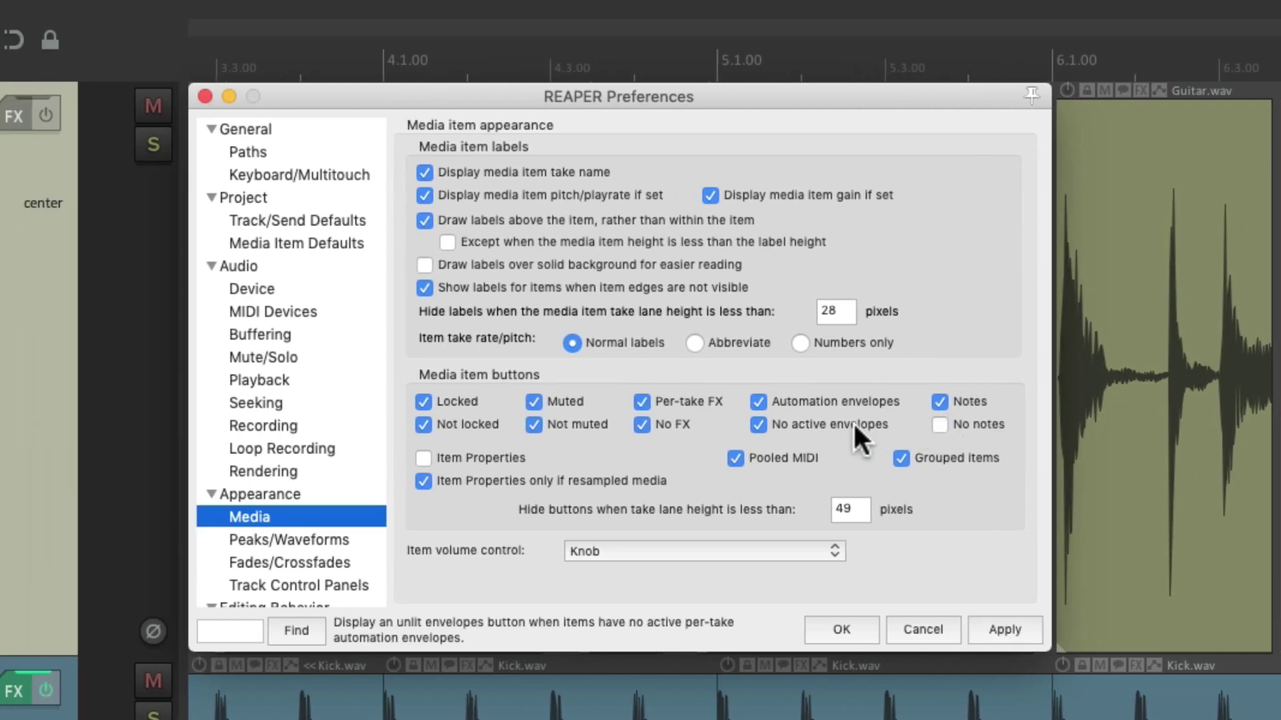
{"action": "left_click", "coordinate": [759, 425]}
{"action": "left_click", "coordinate": [533, 423]}
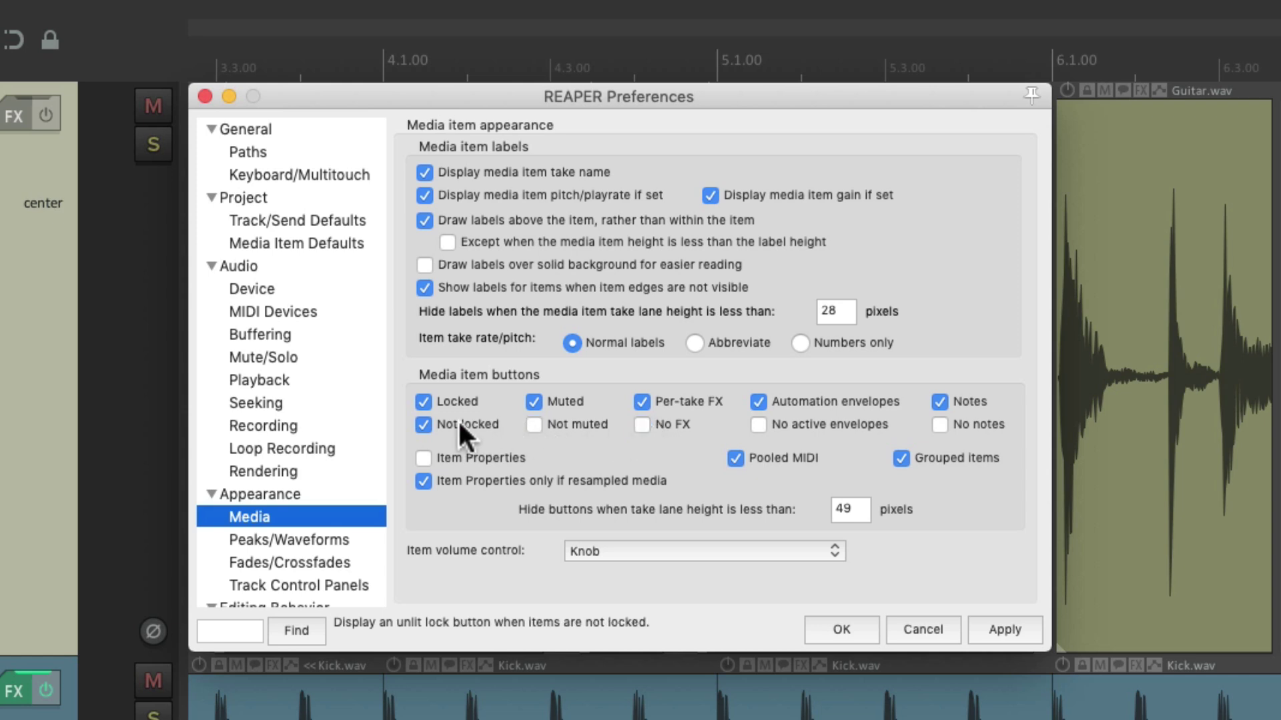
{"action": "left_click", "coordinate": [423, 425]}
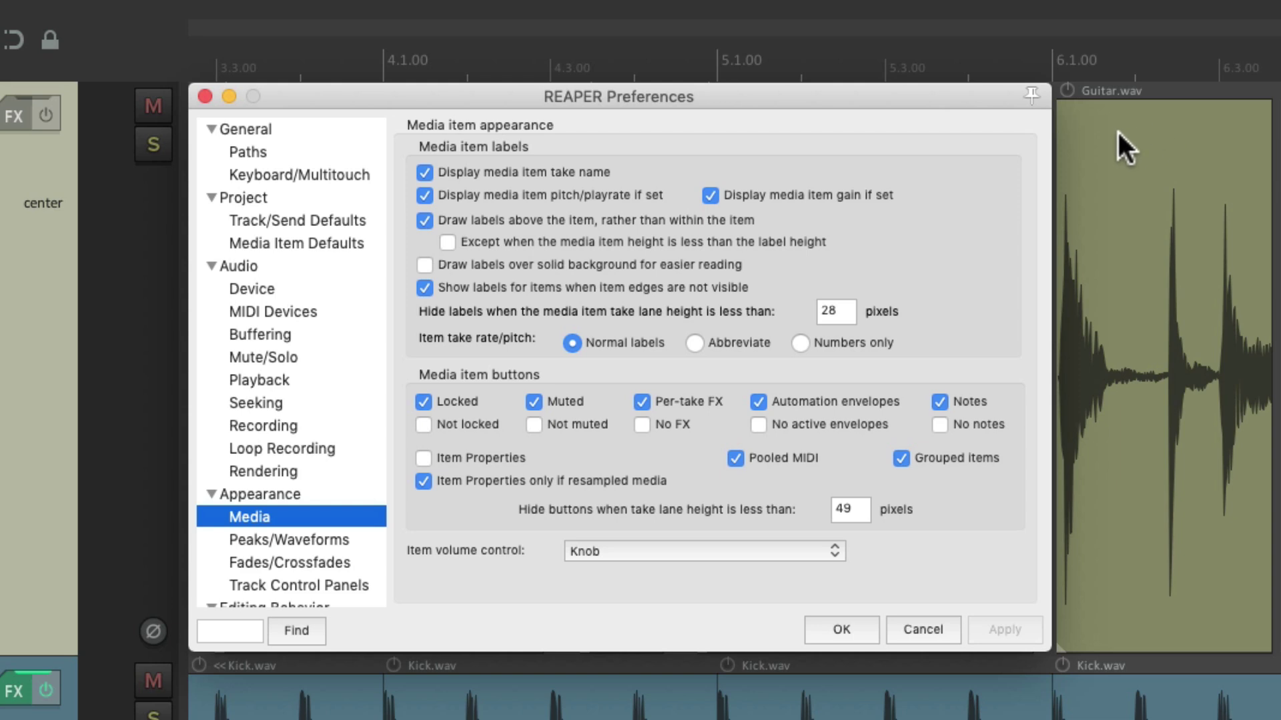
Enable the Not locked, Not muted and No FX button options briefly and disable them again.
{"action": "left_click", "coordinate": [423, 425]}
{"action": "left_click", "coordinate": [536, 423]}
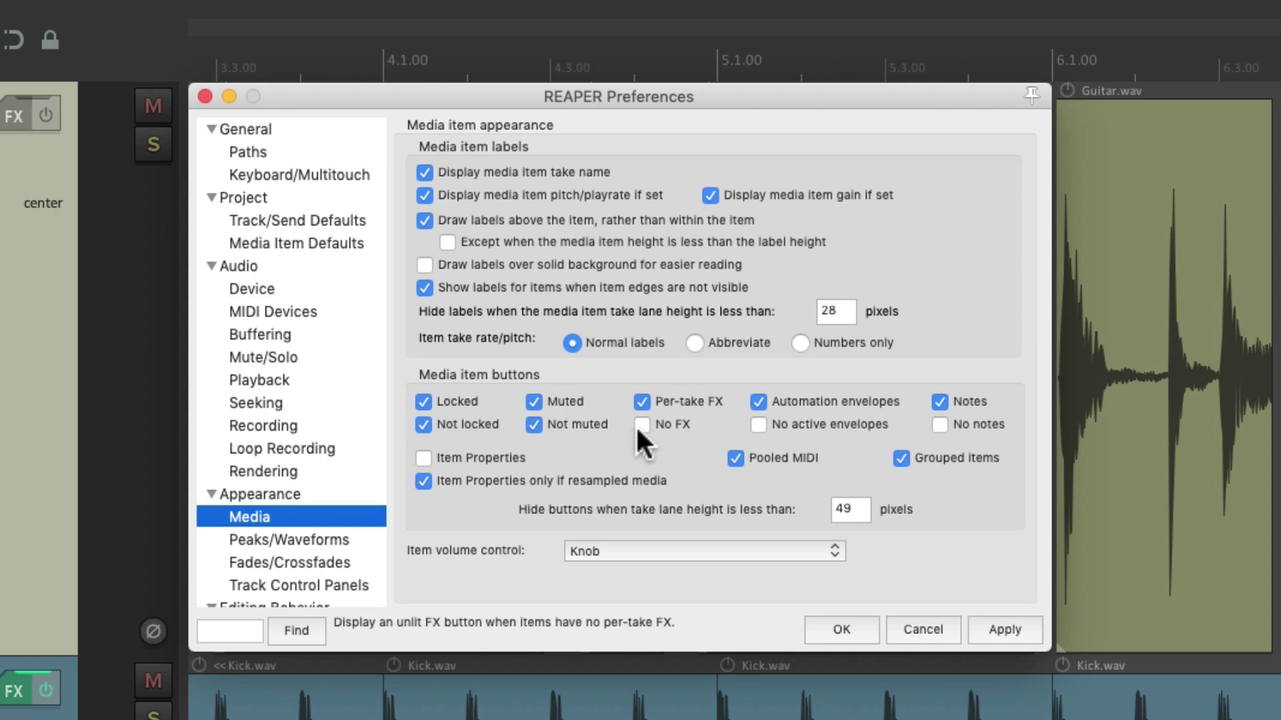
{"action": "left_click", "coordinate": [640, 424]}
{"action": "left_click", "coordinate": [535, 425]}
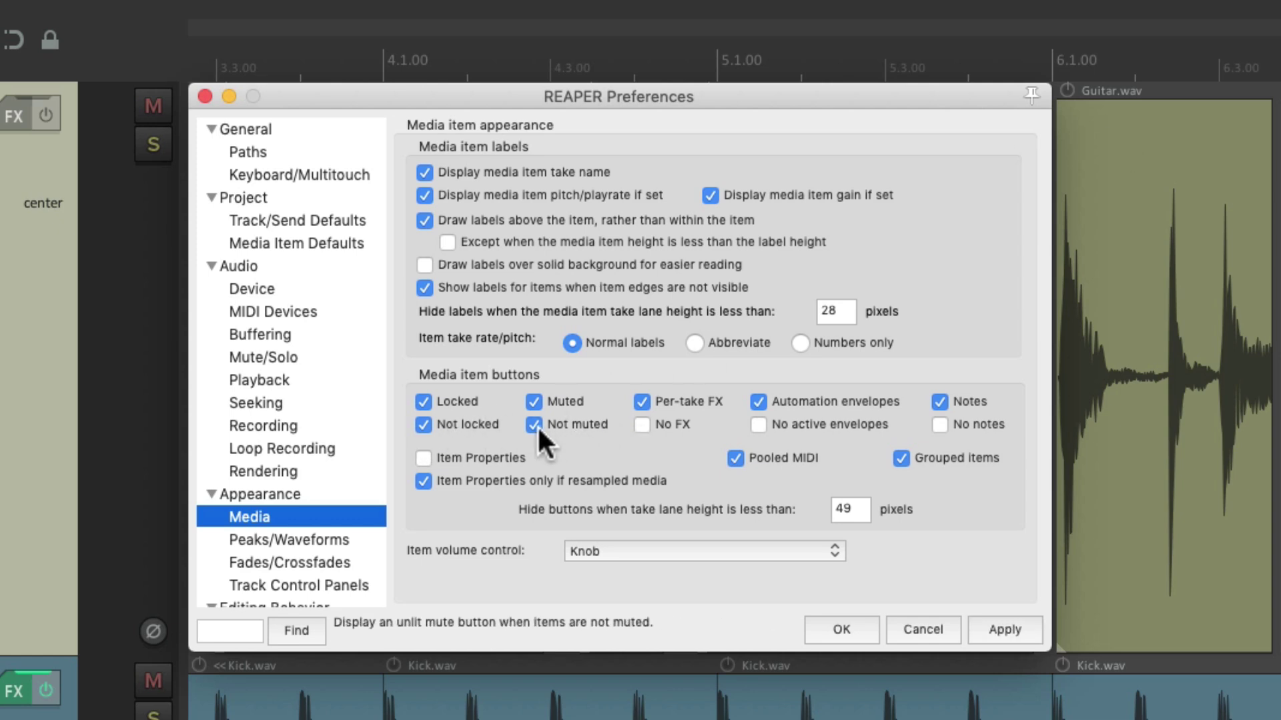
{"action": "left_click", "coordinate": [424, 424]}
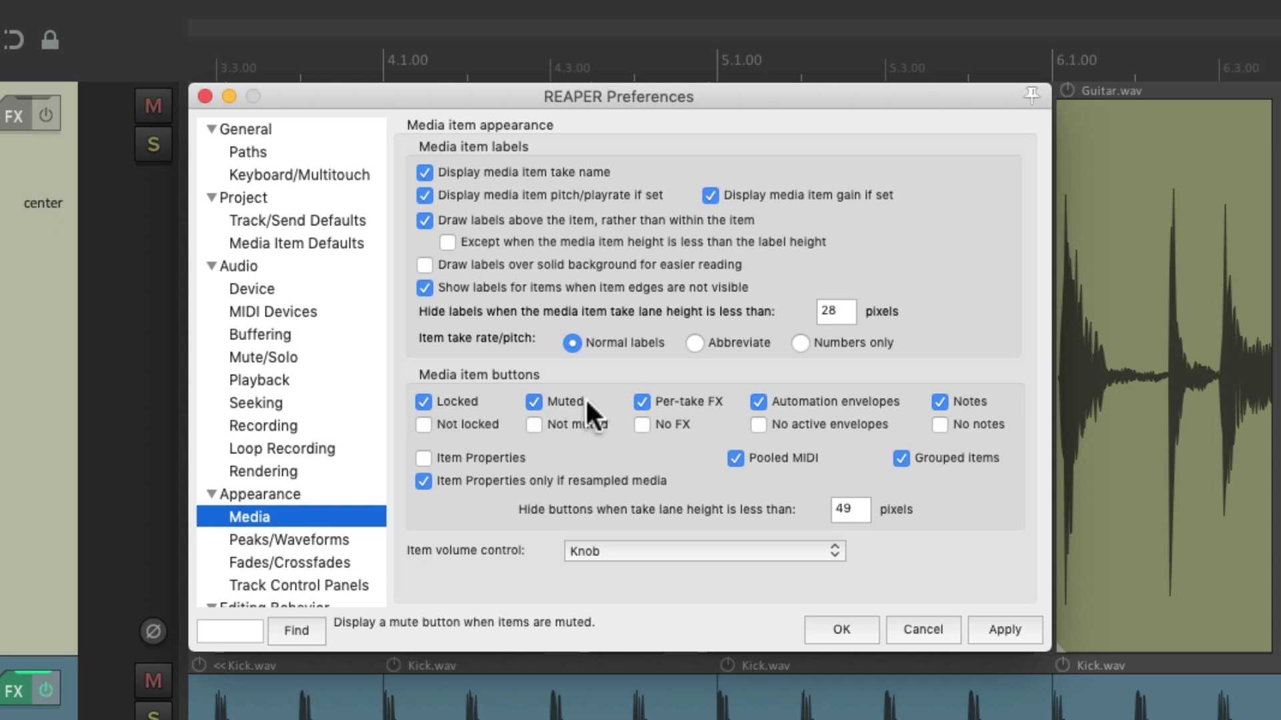
Disable the Locked, Muted and Per-take FX button options briefly and enable them again.
{"action": "left_click", "coordinate": [423, 401]}
{"action": "left_click", "coordinate": [533, 401]}
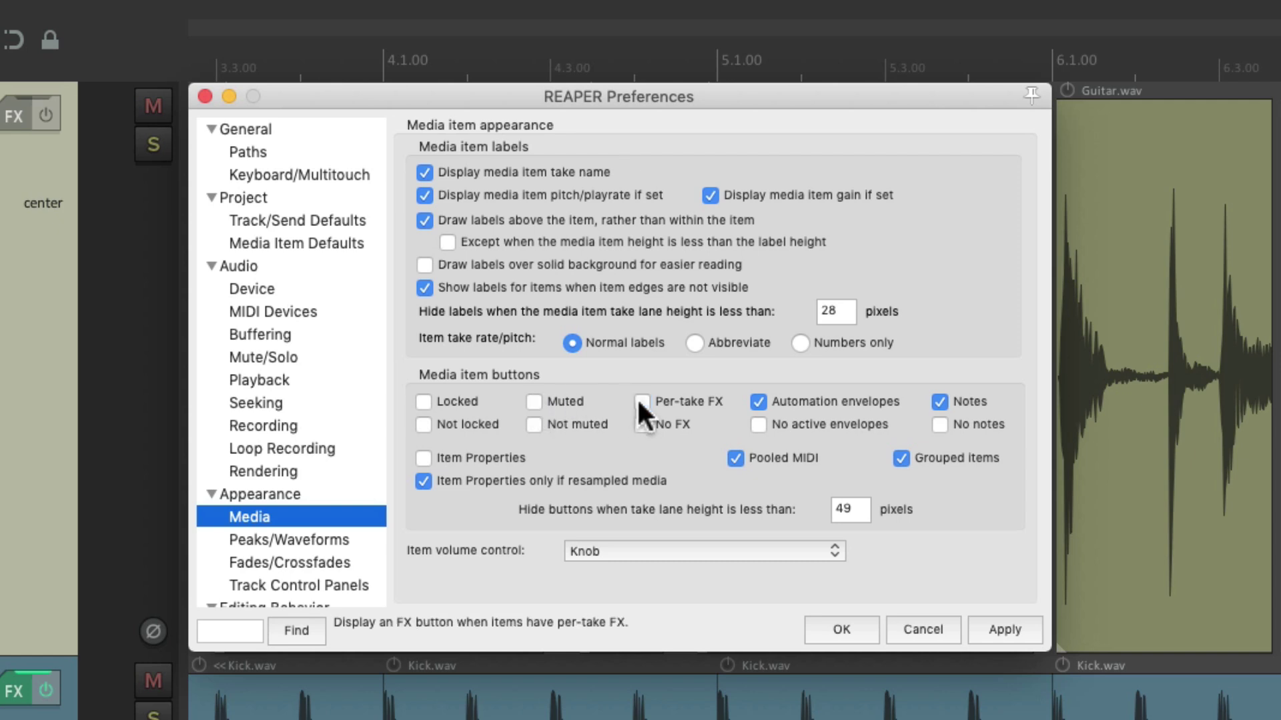
{"action": "left_click", "coordinate": [534, 401]}
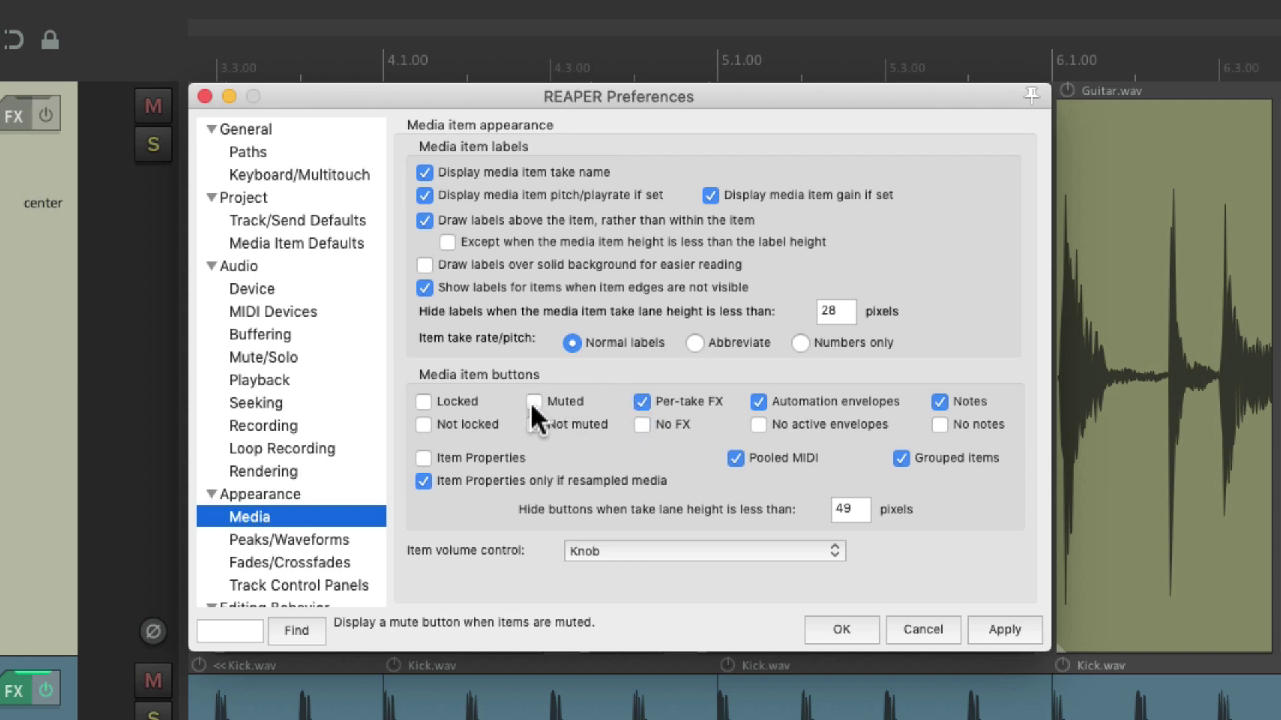
{"action": "left_click", "coordinate": [424, 403]}
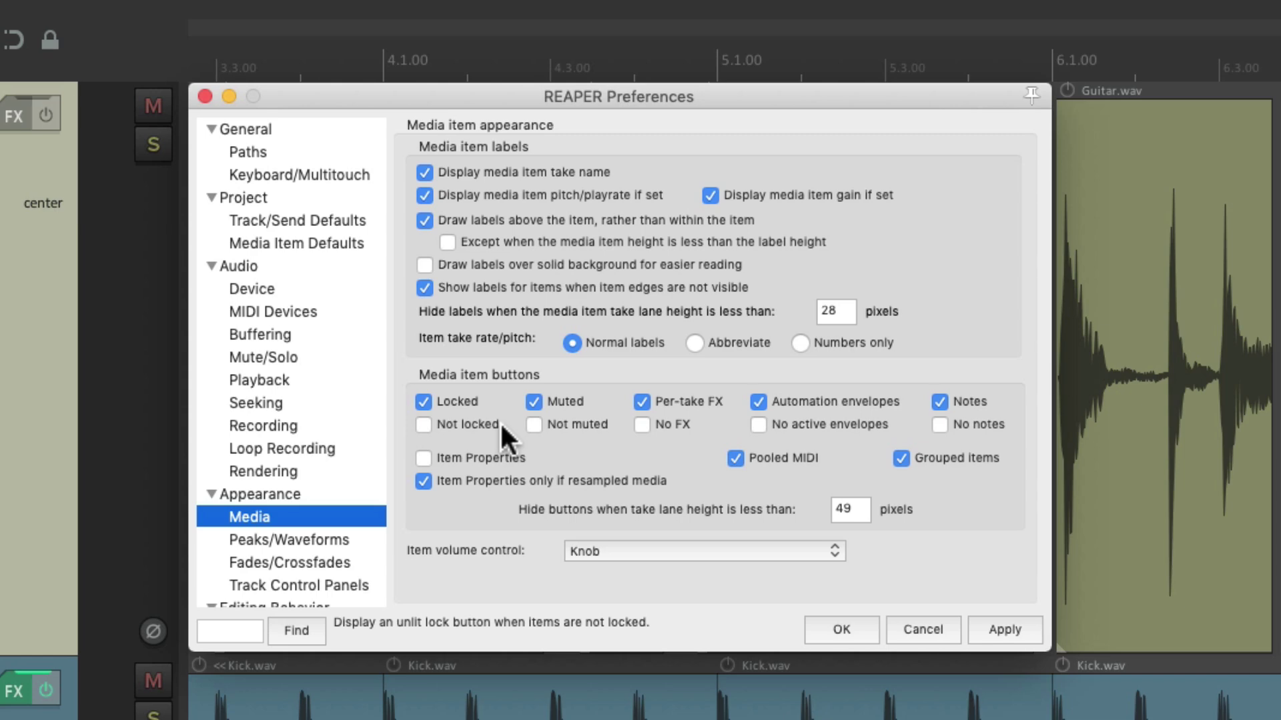